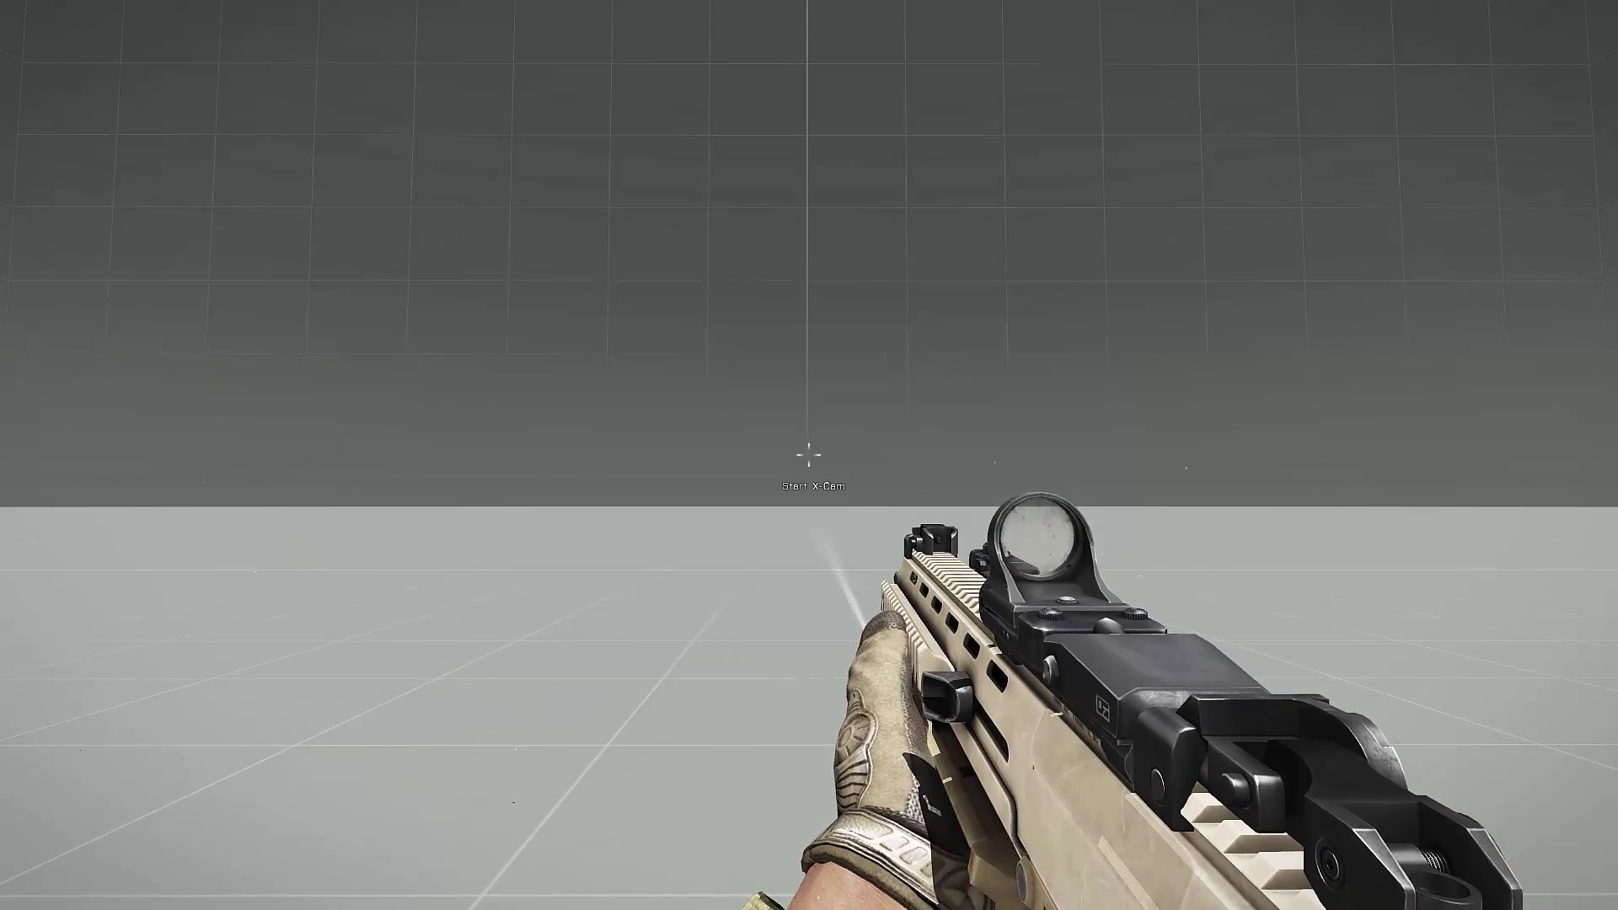
Open the X-Cam editor, switch to the object library and load the saved project Demo_14
{"action": "key", "text": "space"}
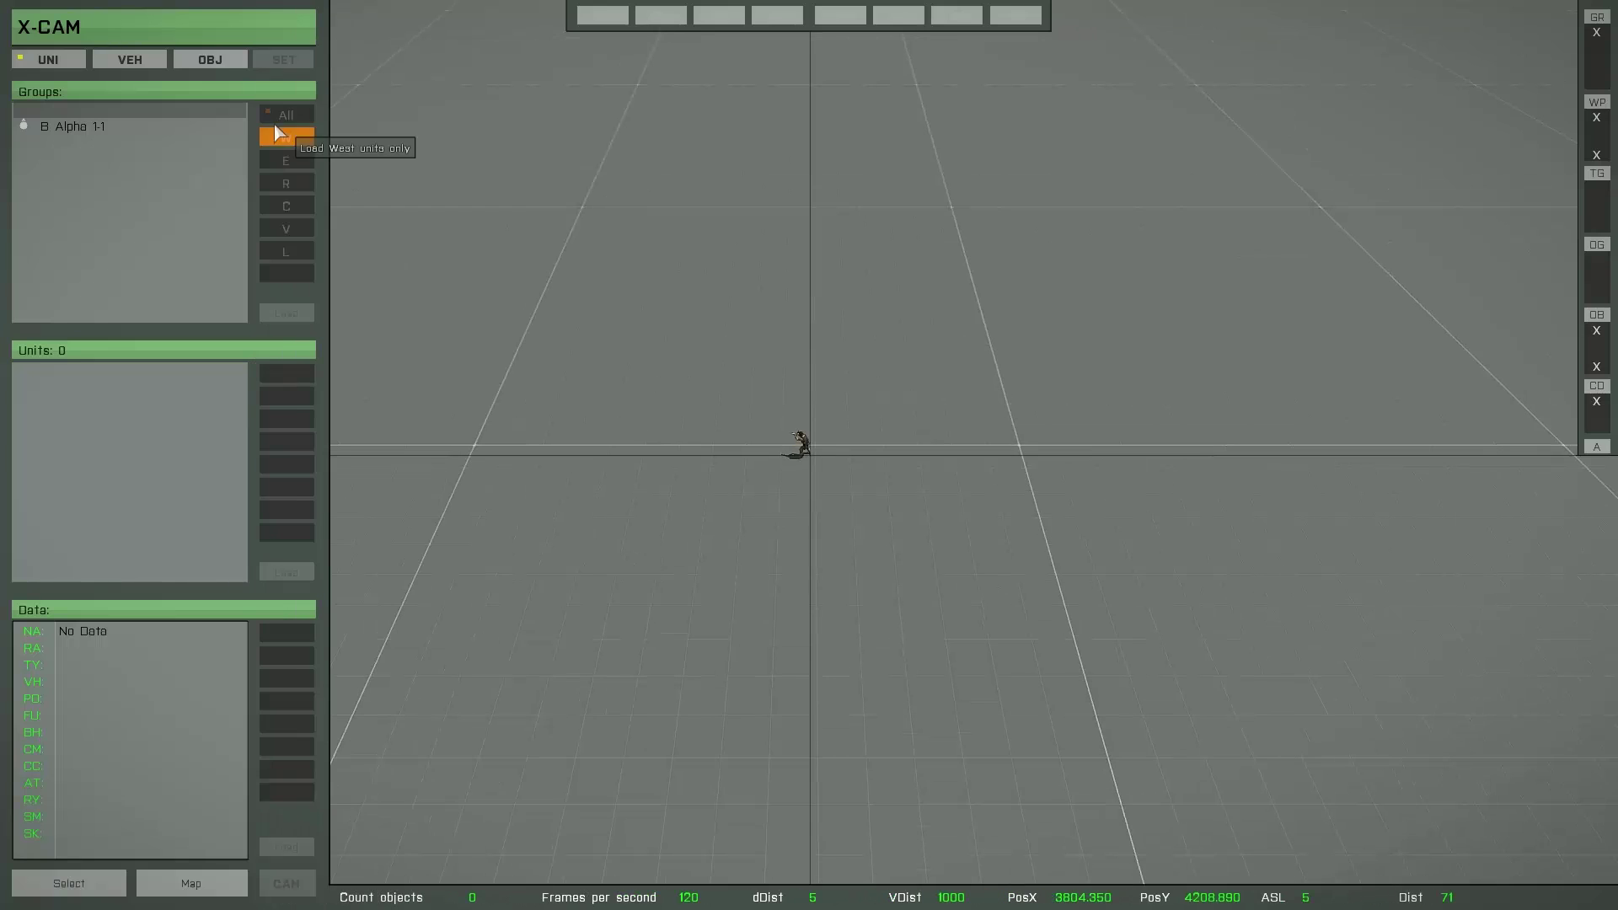
{"action": "left_click", "coordinate": [210, 59]}
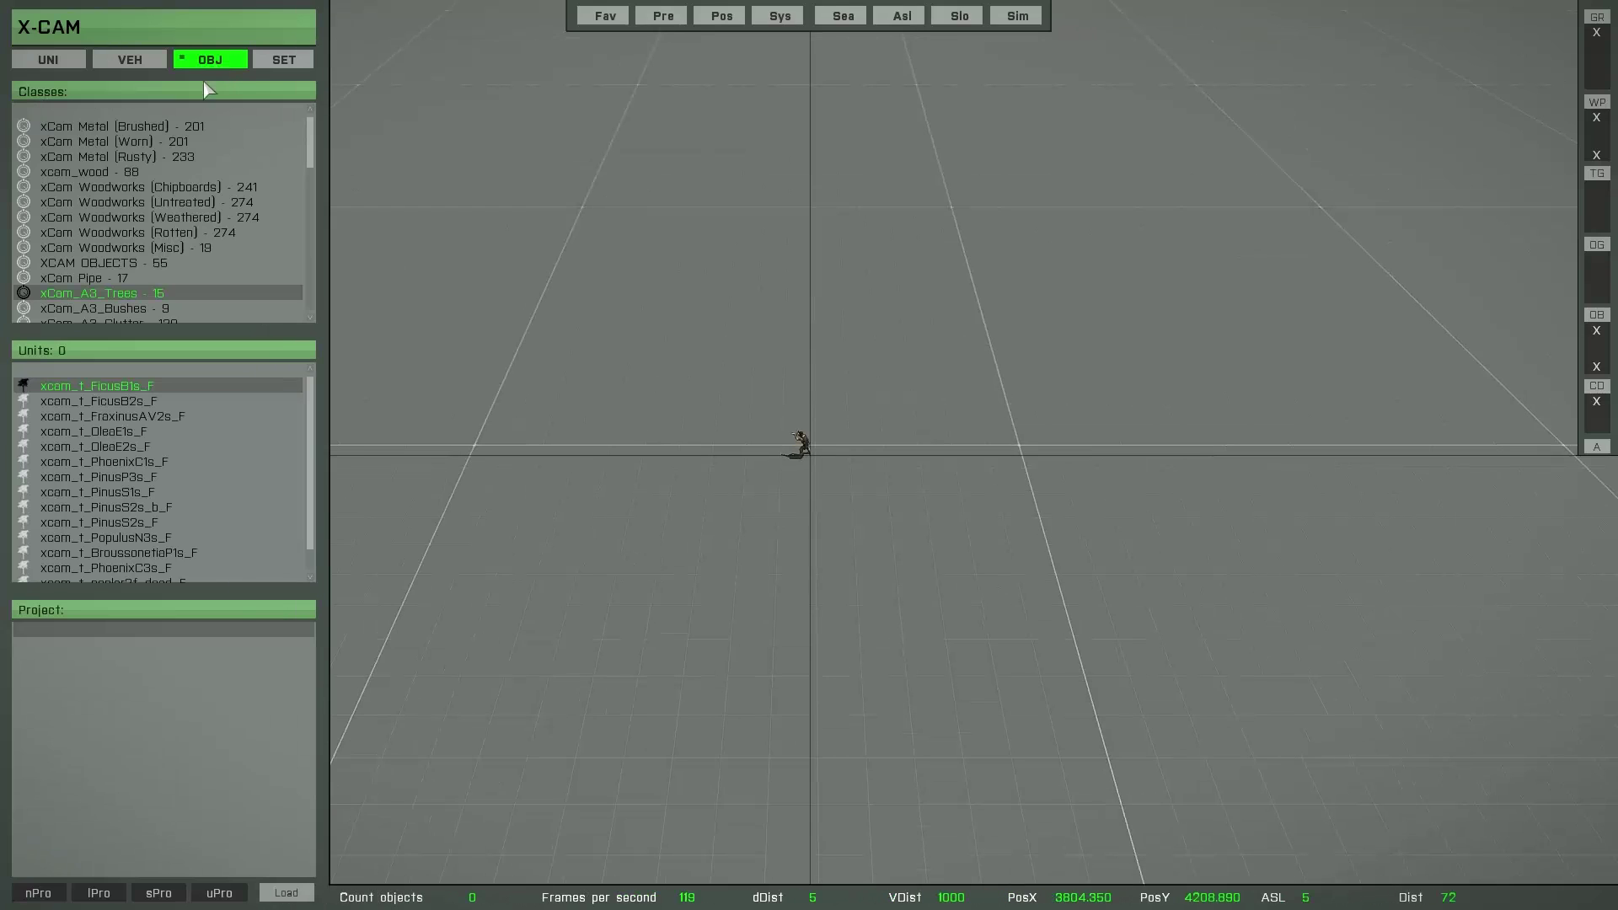
{"action": "left_click", "coordinate": [99, 892]}
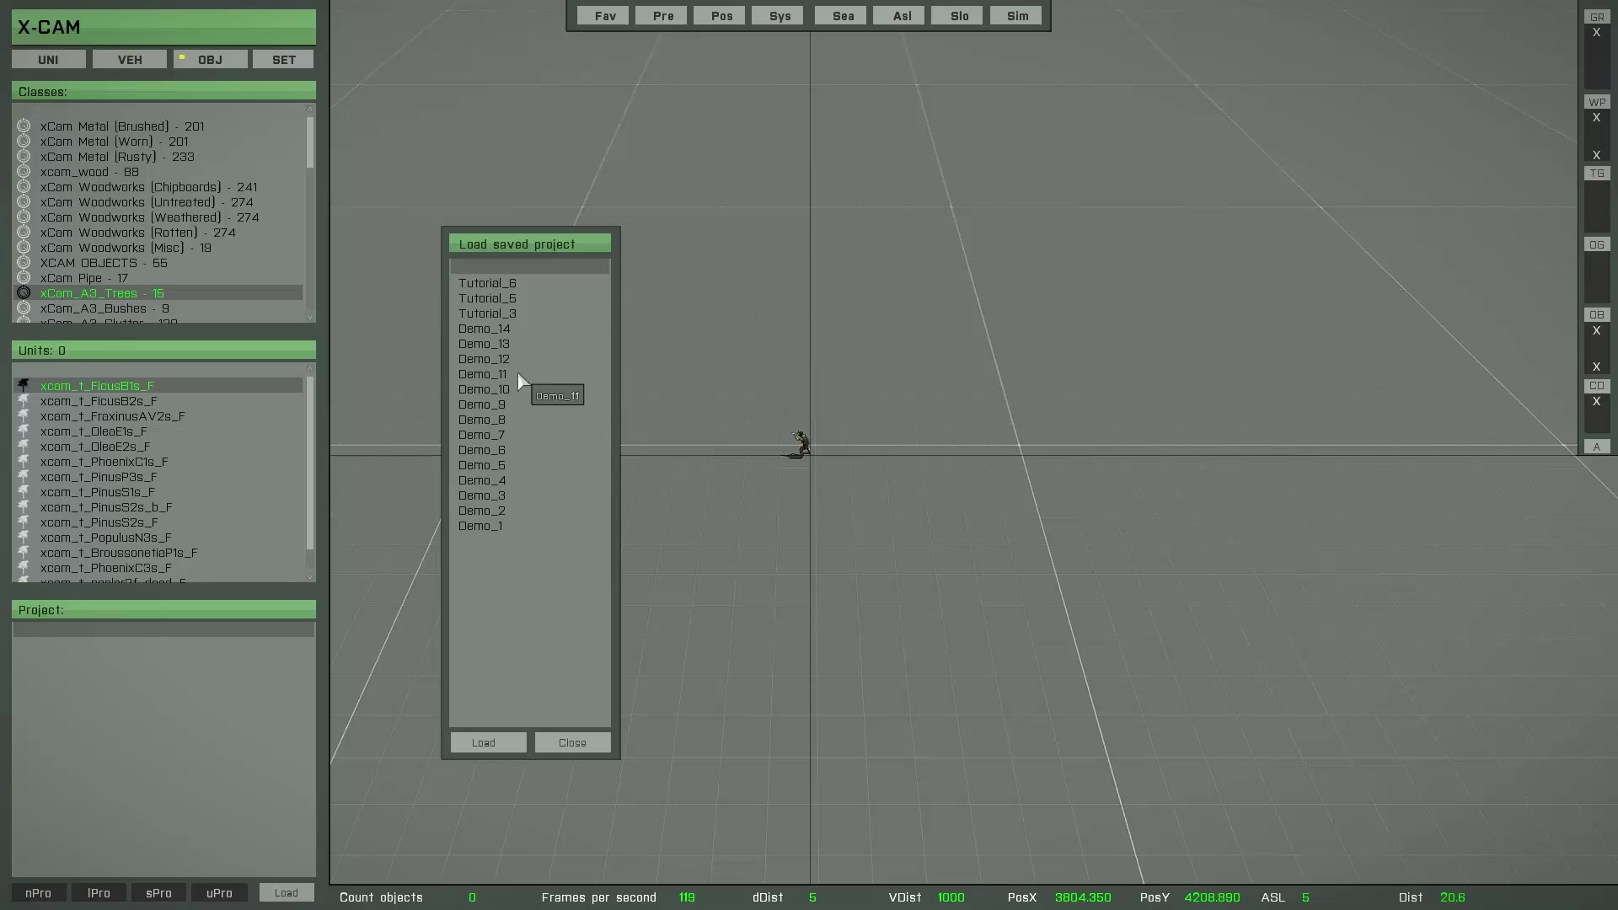
{"action": "left_click", "coordinate": [504, 329]}
{"action": "left_click", "coordinate": [489, 742]}
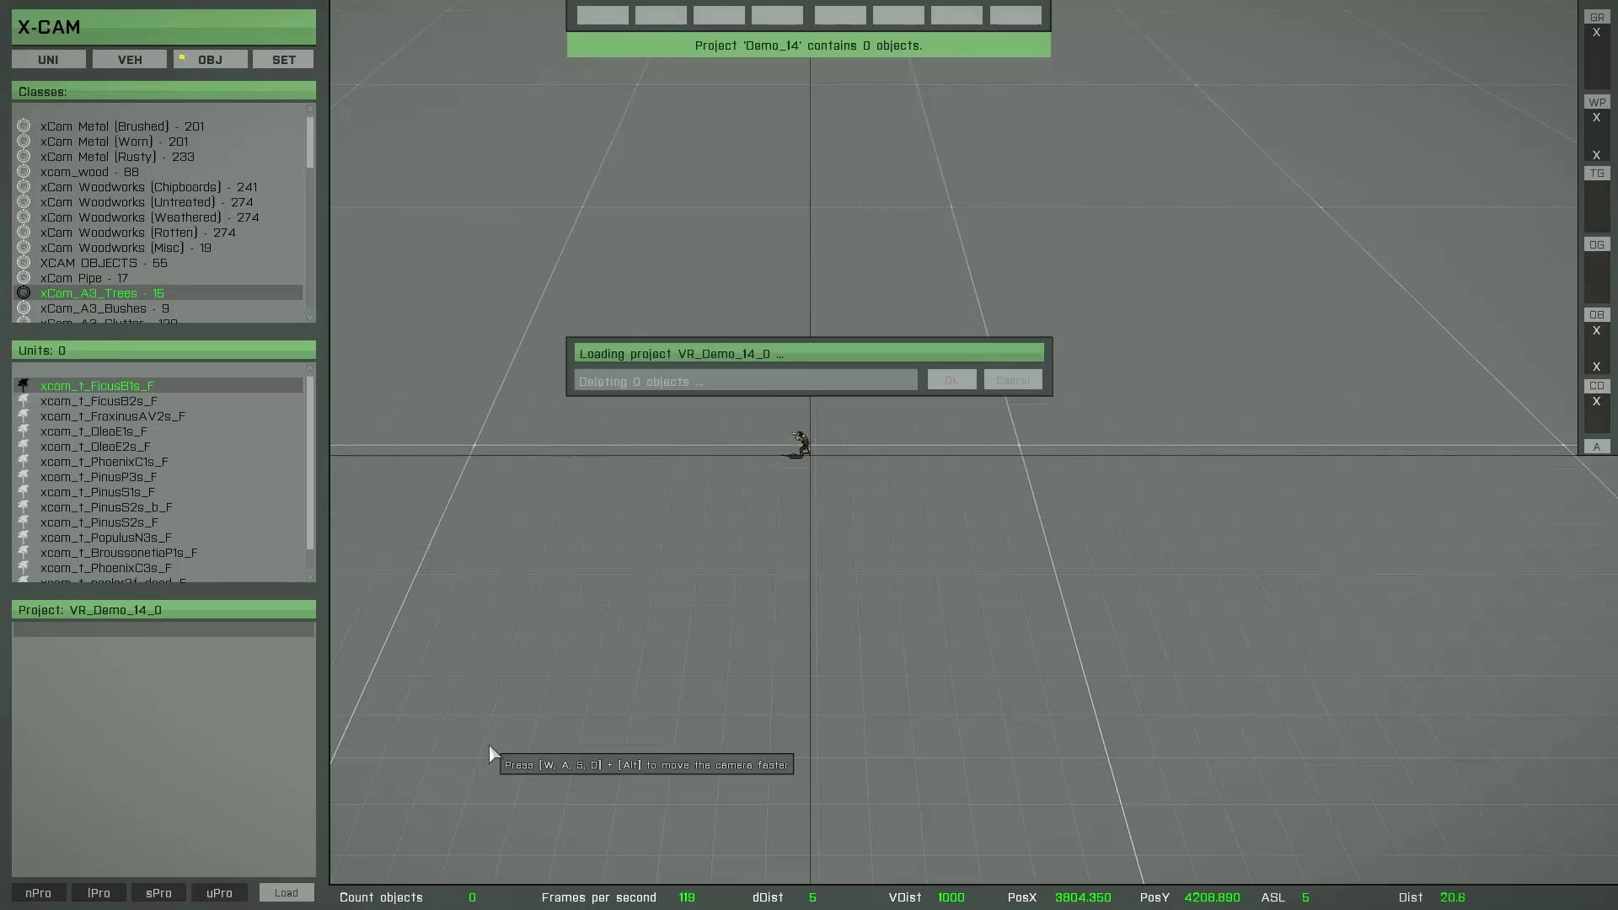
Choose the xcam_t_FicusB1s_F tree from the xCam_A3_Trees class as the object shown in the scene
{"action": "left_click", "coordinate": [117, 296]}
{"action": "left_click", "coordinate": [128, 391]}
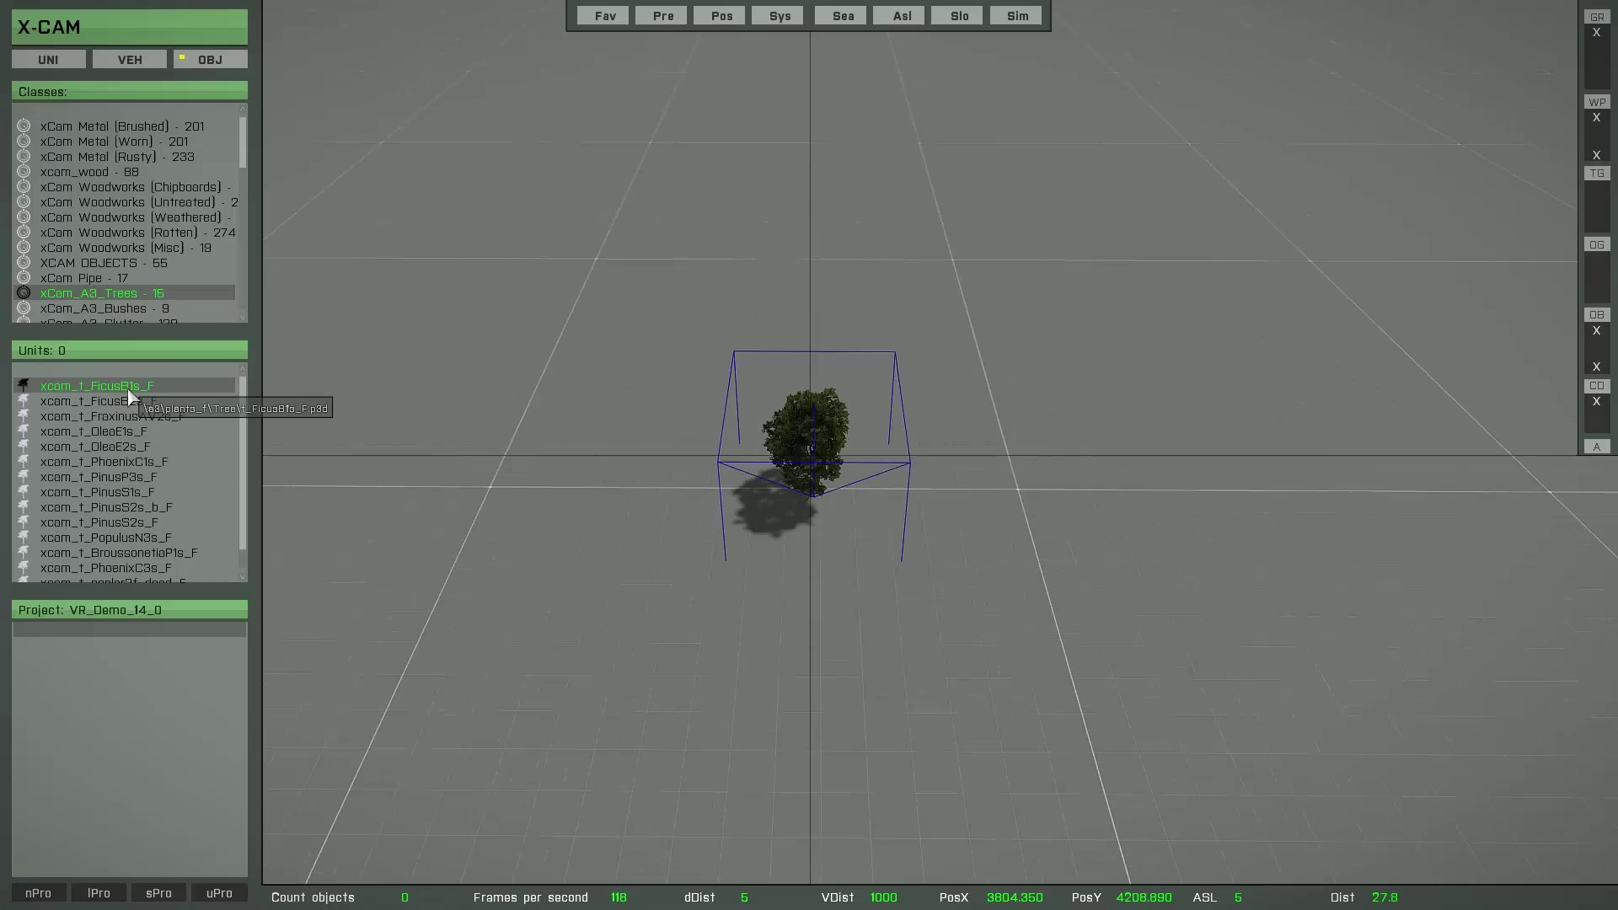
{"action": "right_click_drag", "start_coordinate": [841, 598], "coordinate": [806, 597]}
{"action": "left_click_drag", "start_coordinate": [801, 597], "coordinate": [800, 591]}
{"action": "key", "text": "b"}
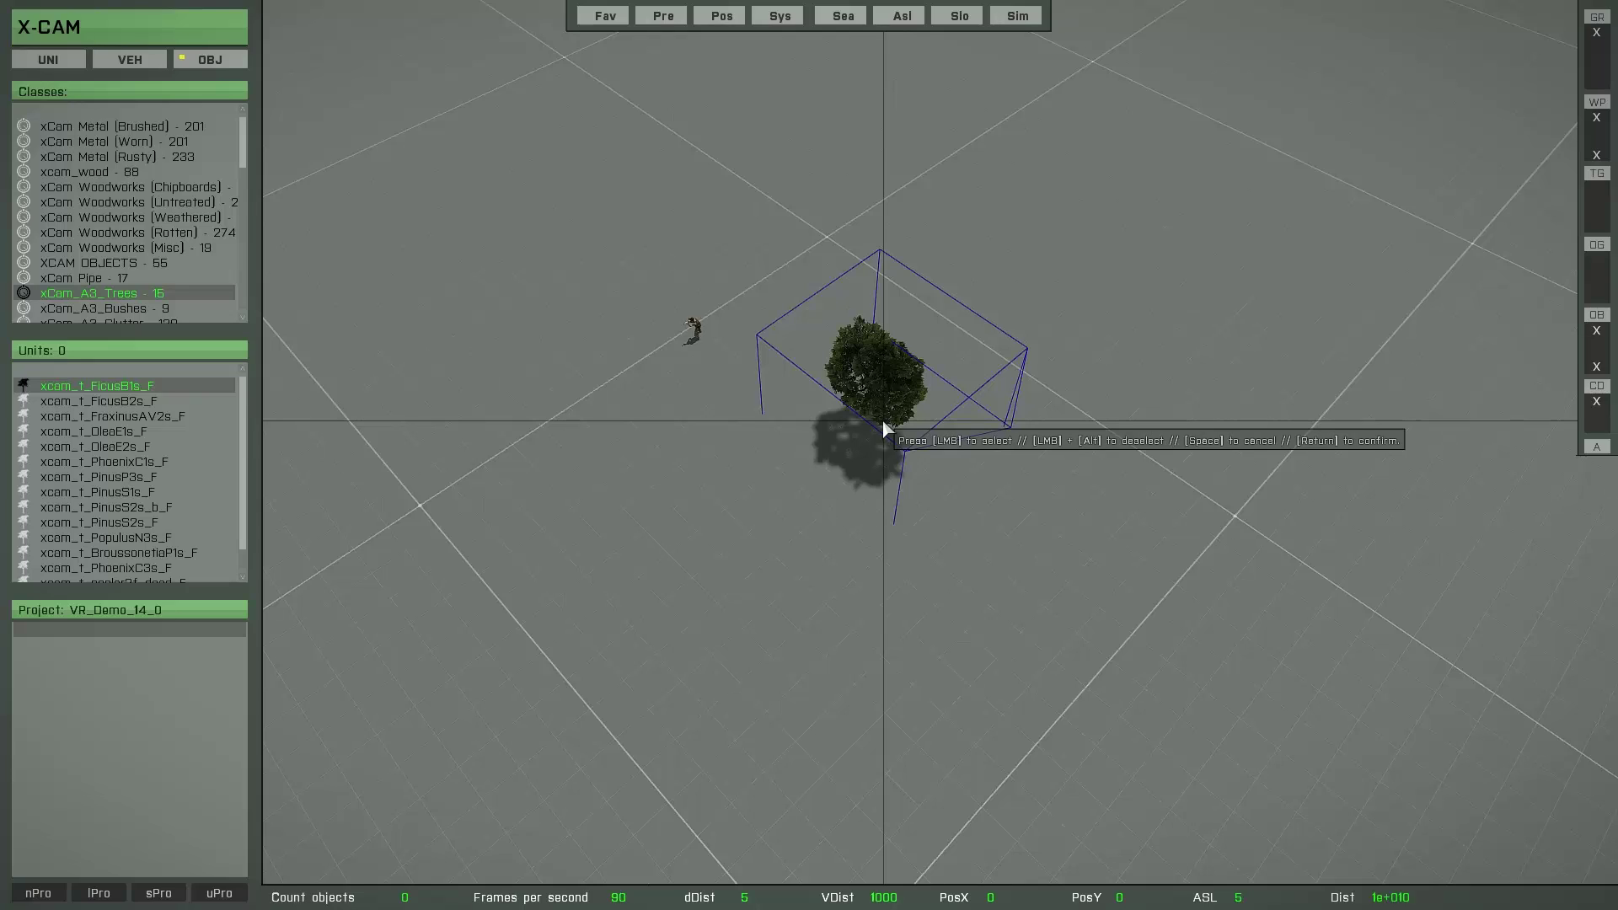
Examine the tree and the surrounding grid from several camera angles, distances and positions
{"action": "right_click_drag", "start_coordinate": [905, 407], "coordinate": [832, 357]}
{"action": "scroll", "coordinate": [864, 407], "scroll_direction": "down", "scroll_amount": 5}
{"action": "scroll", "coordinate": [861, 421], "scroll_direction": "up", "scroll_amount": 8}
{"action": "scroll", "coordinate": [852, 415], "scroll_direction": "down", "scroll_amount": 4}
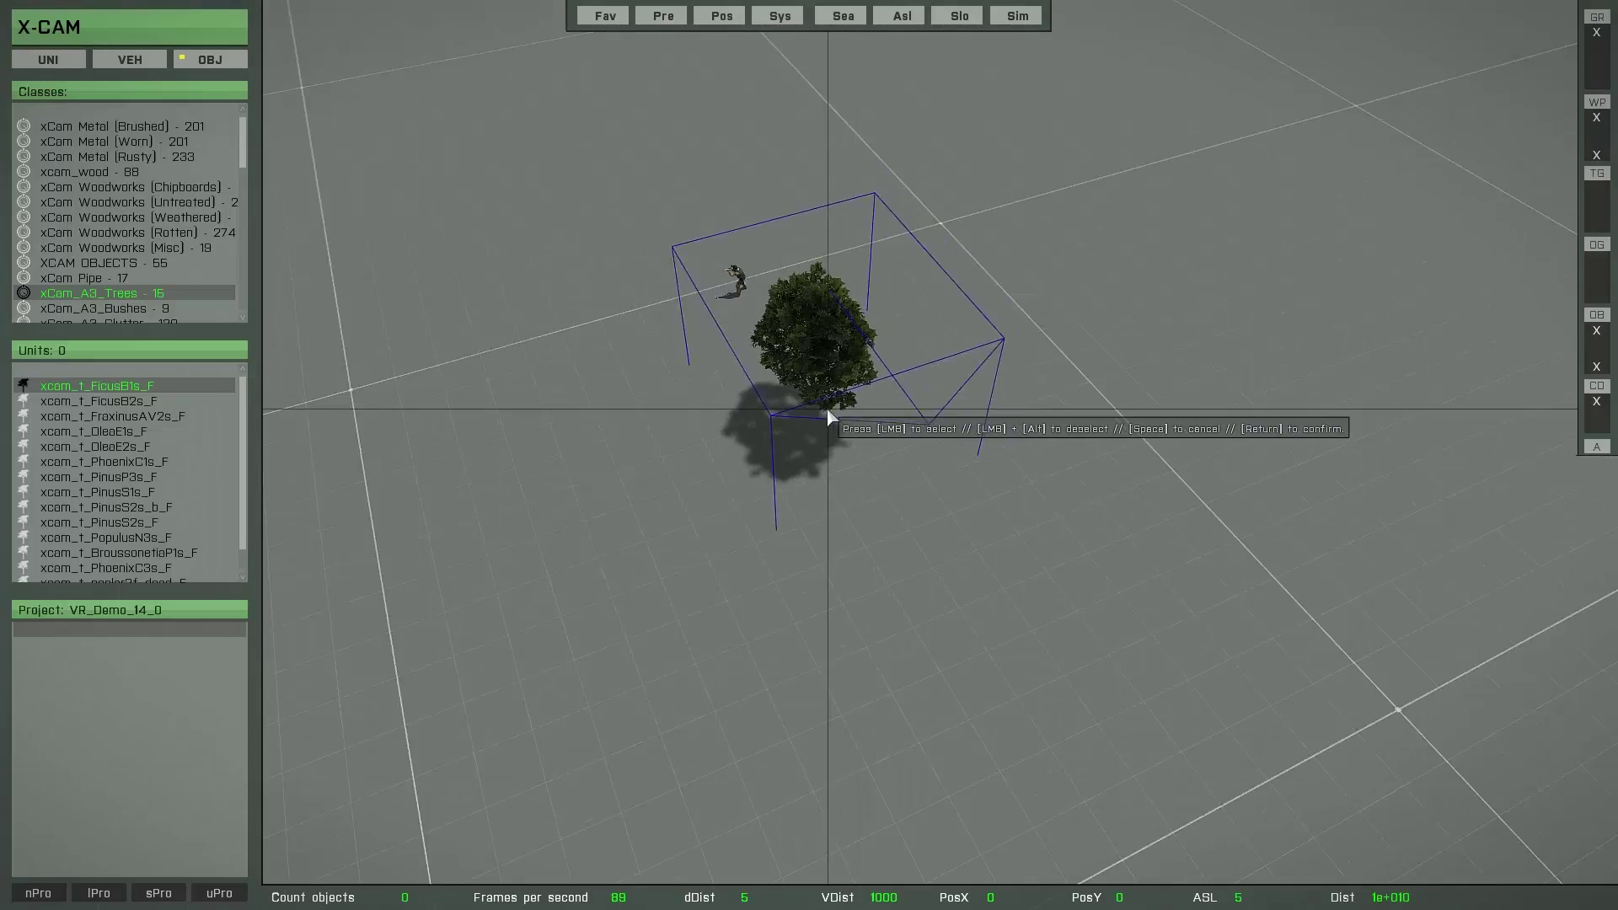
{"action": "right_click_drag", "start_coordinate": [827, 410], "coordinate": [1007, 198]}
{"action": "key", "text": "s"}
{"action": "key", "text": "w"}
{"action": "key", "text": "w"}
{"action": "key", "text": "s"}
{"action": "key", "text": "a"}
{"action": "key", "text": "d"}
{"action": "key", "text": "a"}
{"action": "key", "text": "a"}
{"action": "key", "text": "d"}
{"action": "key", "text": "w"}
{"action": "key", "text": "s"}
{"action": "key", "text": "w"}
{"action": "key", "text": "w"}
{"action": "key", "text": "s"}
{"action": "left_click", "coordinate": [938, 149]}
{"action": "left_click", "coordinate": [884, 141]}
{"action": "right_click_drag", "start_coordinate": [855, 150], "coordinate": [762, 510]}
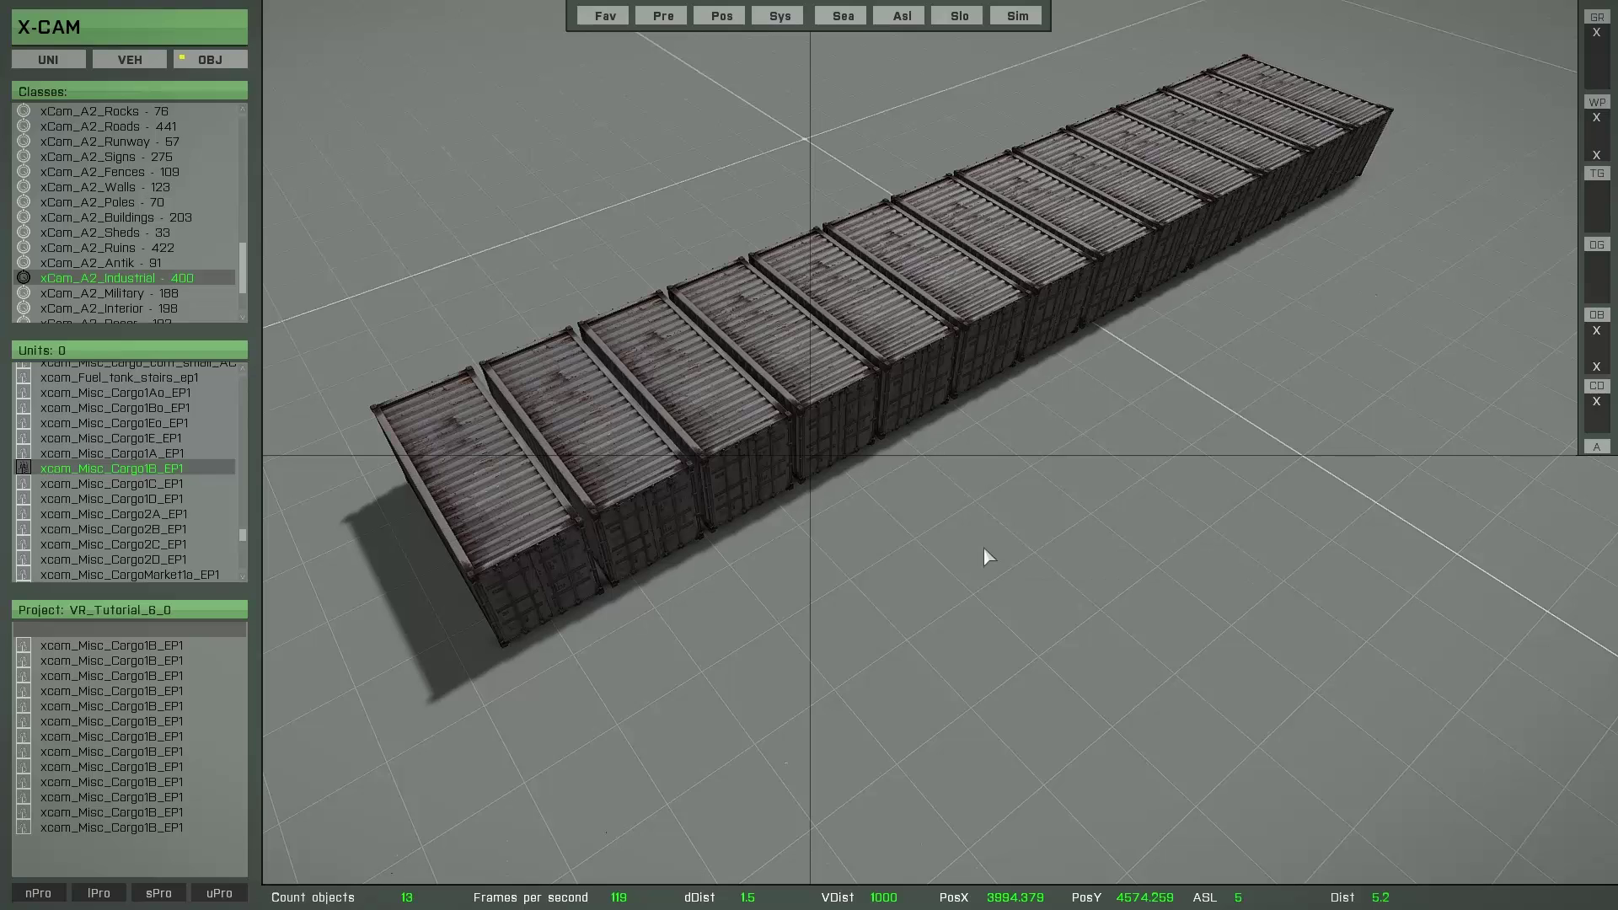
Try multi-selecting all the cargo containers in the row one by one and turning them into a single block
{"action": "key", "text": "ctrl"}
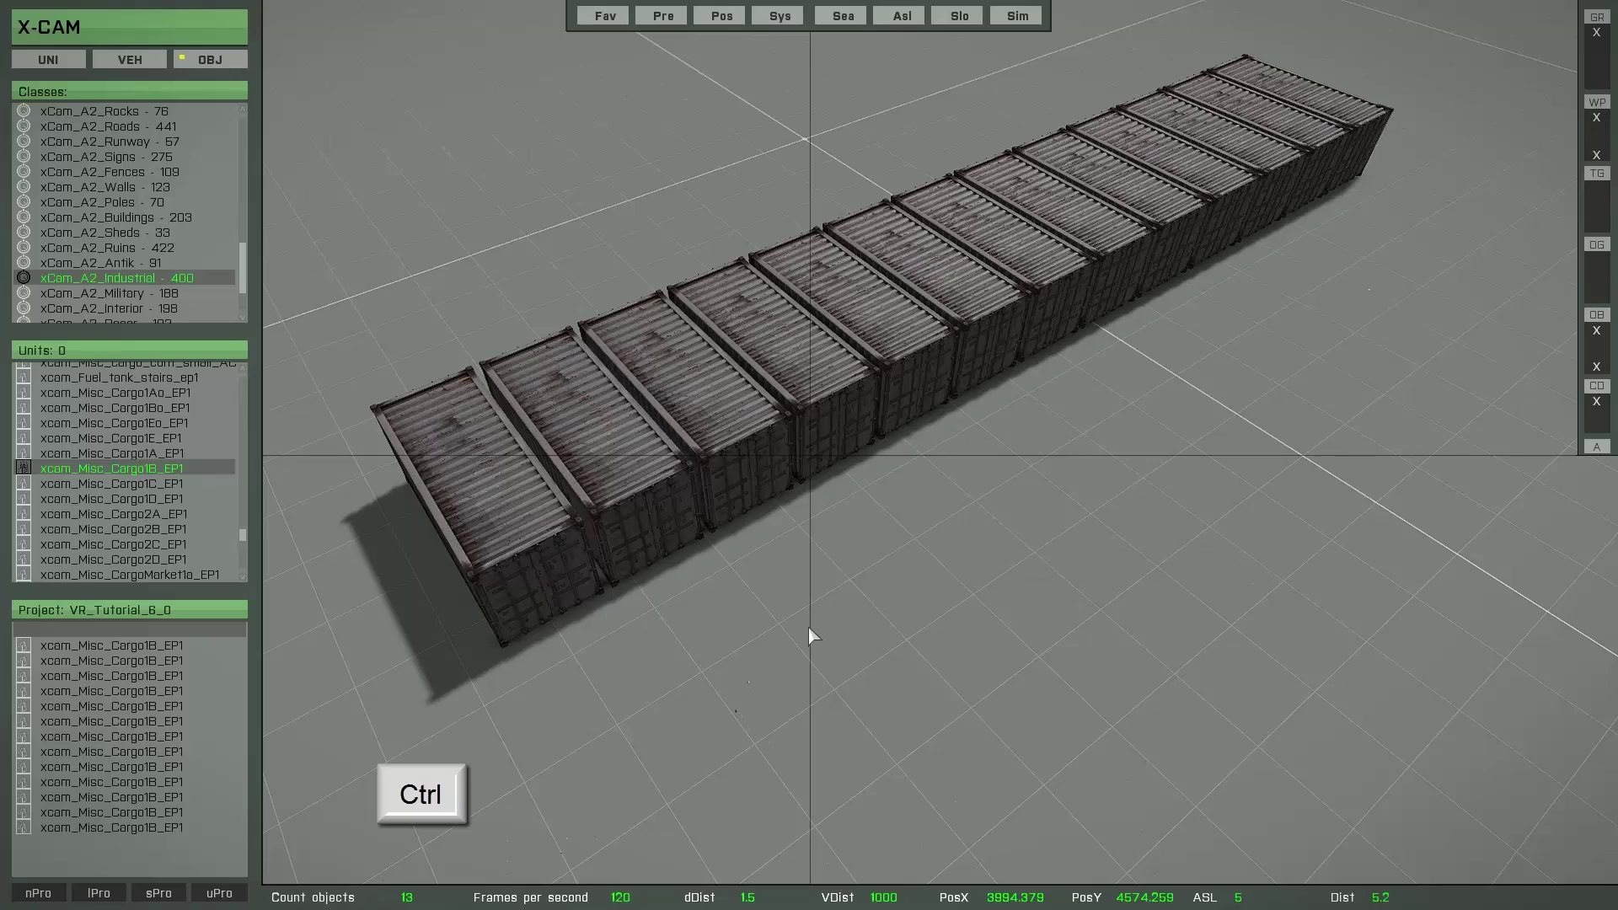
{"action": "left_click", "coordinate": [614, 454], "text": "ctrl"}
{"action": "left_click", "coordinate": [674, 403], "text": "ctrl"}
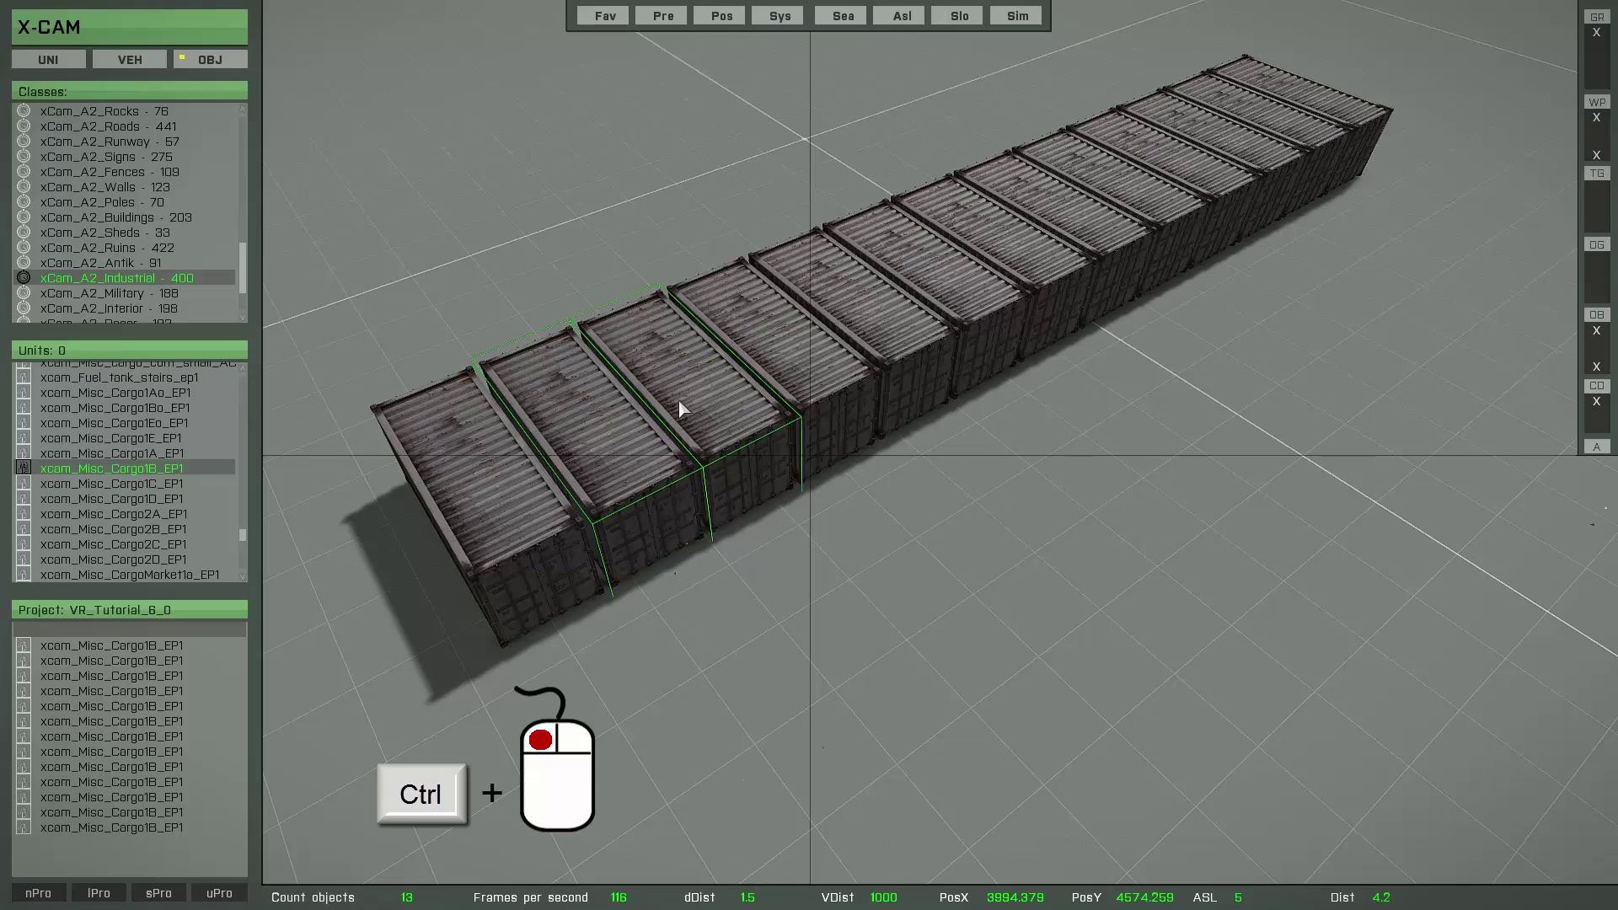
{"action": "left_click", "coordinate": [769, 356], "text": "ctrl"}
{"action": "left_click", "coordinate": [856, 325], "text": "ctrl"}
{"action": "left_click", "coordinate": [937, 295], "text": "ctrl"}
{"action": "left_click", "coordinate": [997, 264], "text": "ctrl"}
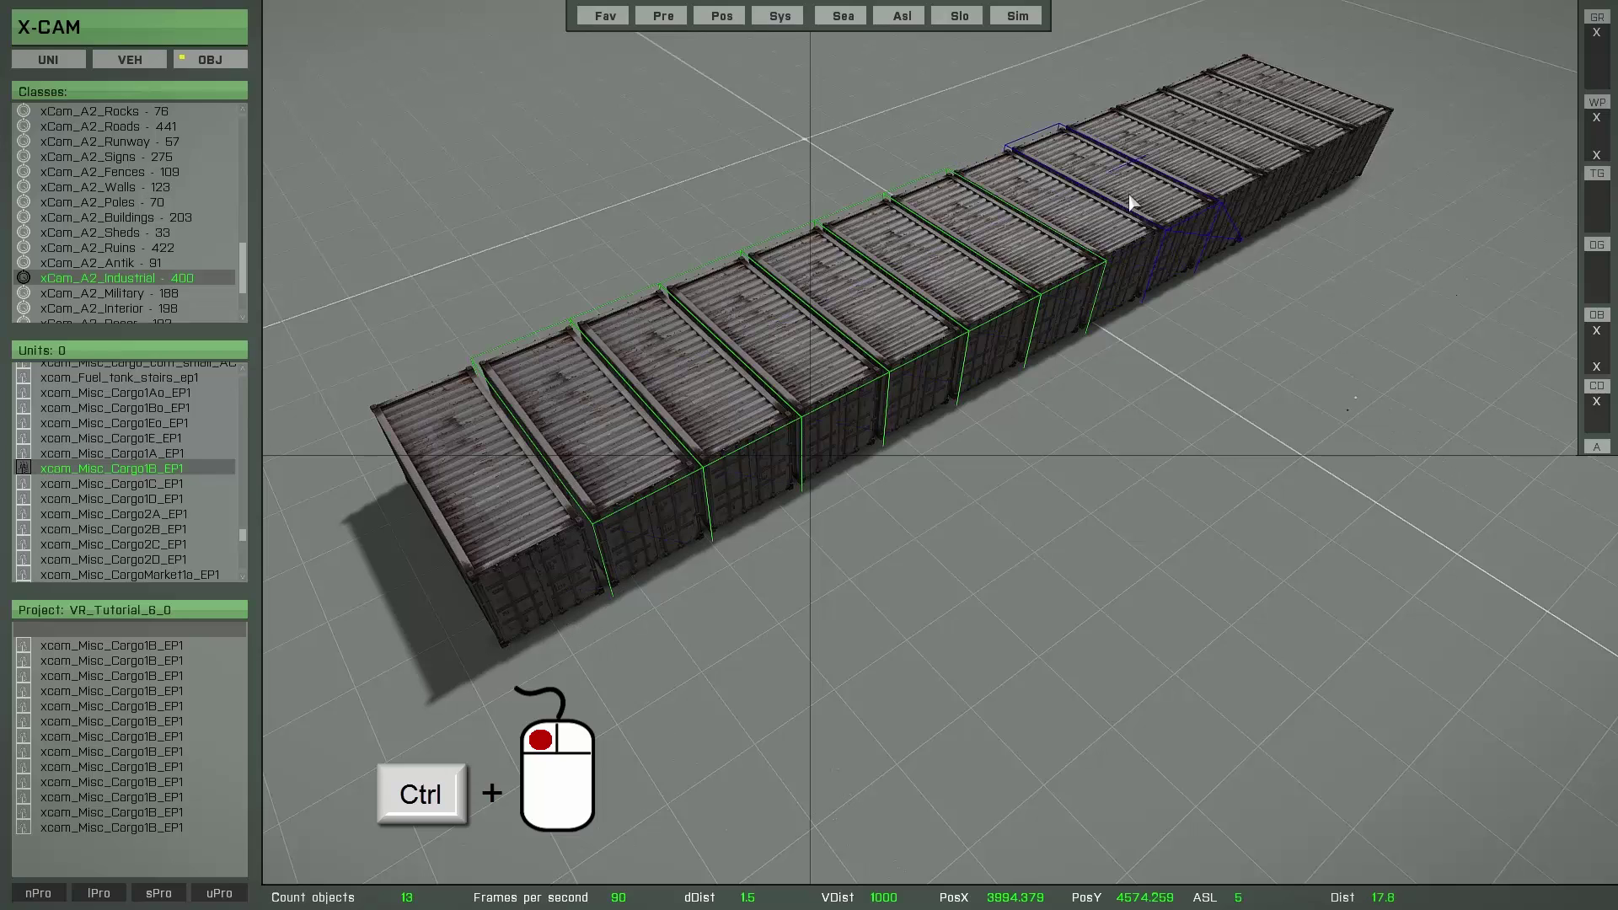
{"action": "left_click", "coordinate": [1169, 177], "text": "ctrl"}
{"action": "left_click", "coordinate": [1216, 163], "text": "ctrl"}
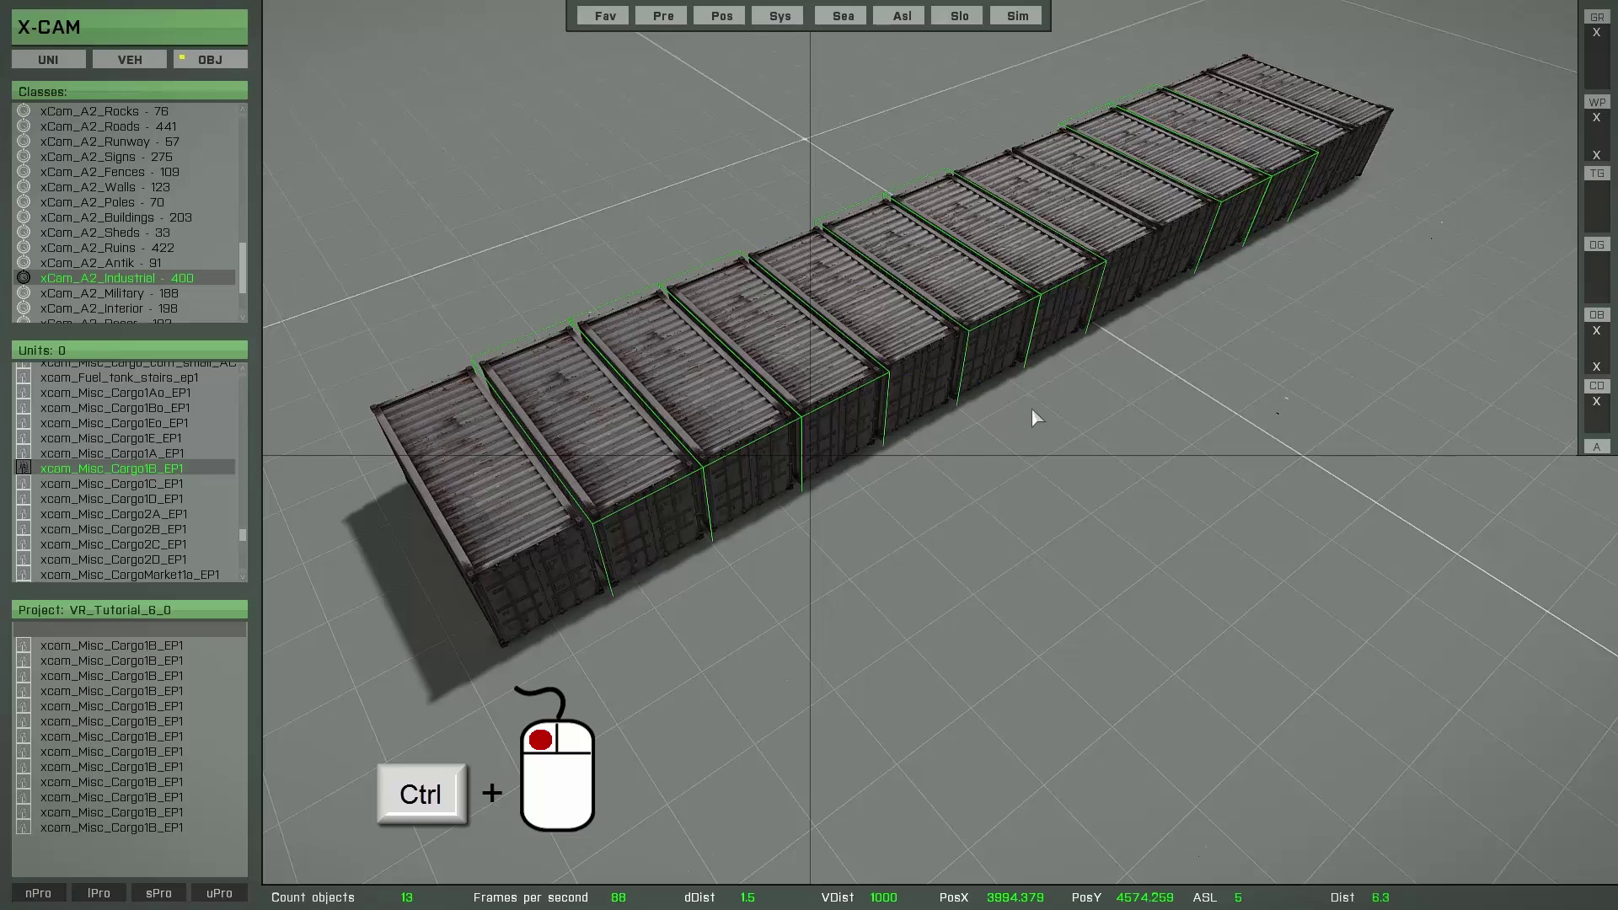
{"action": "left_click", "coordinate": [1003, 268], "text": "ctrl"}
{"action": "left_click", "coordinate": [510, 482], "text": "ctrl"}
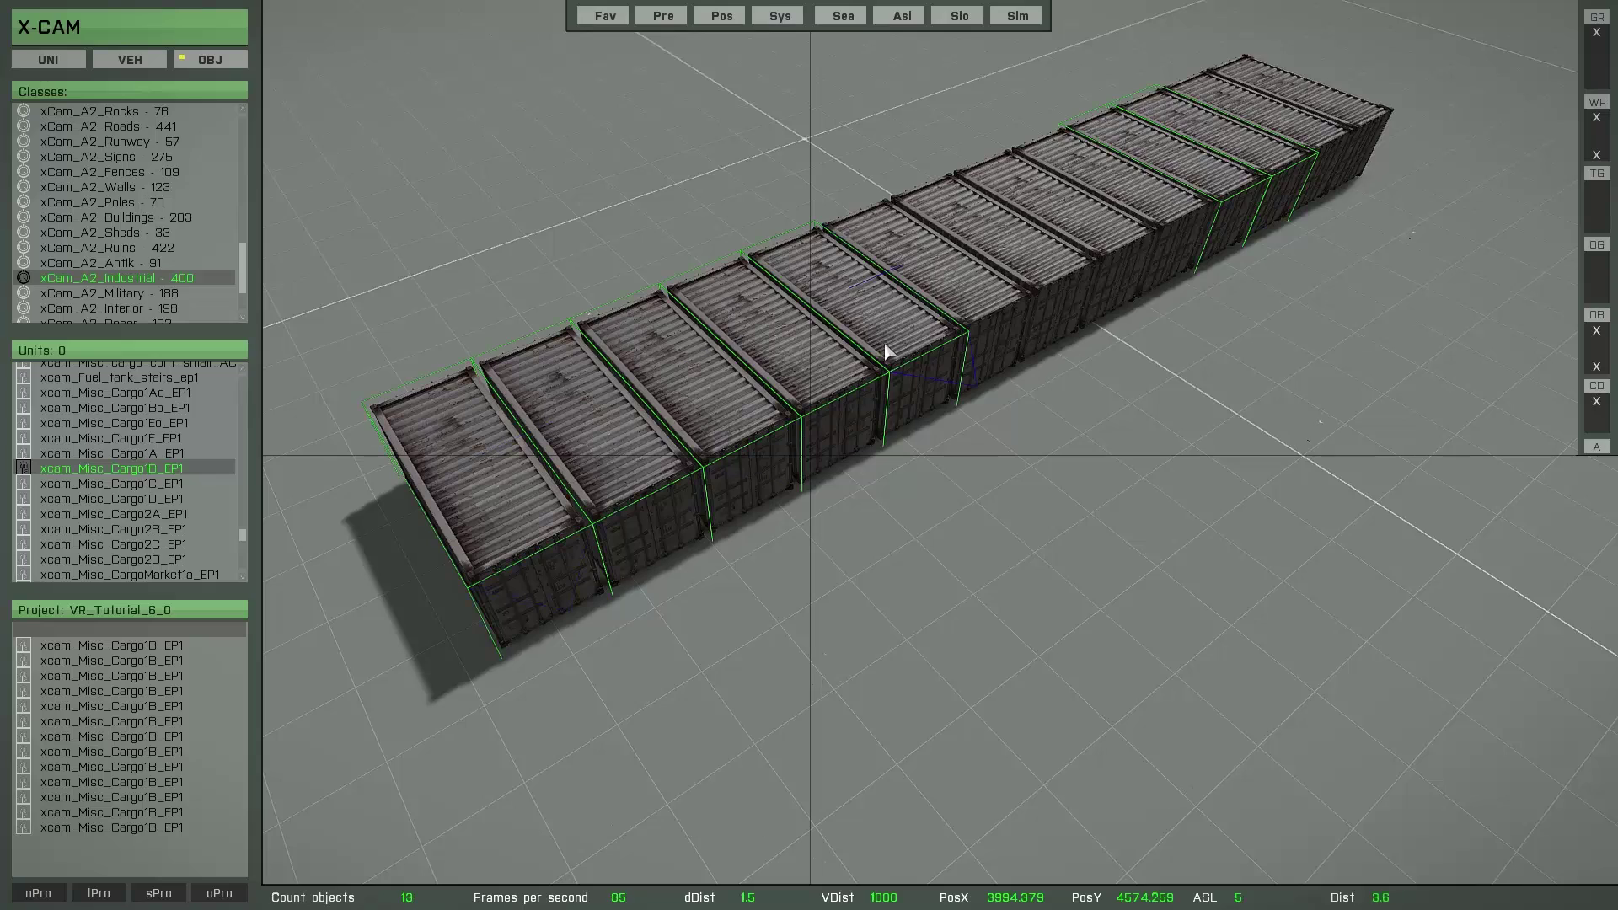
{"action": "left_click", "coordinate": [994, 266], "text": "ctrl"}
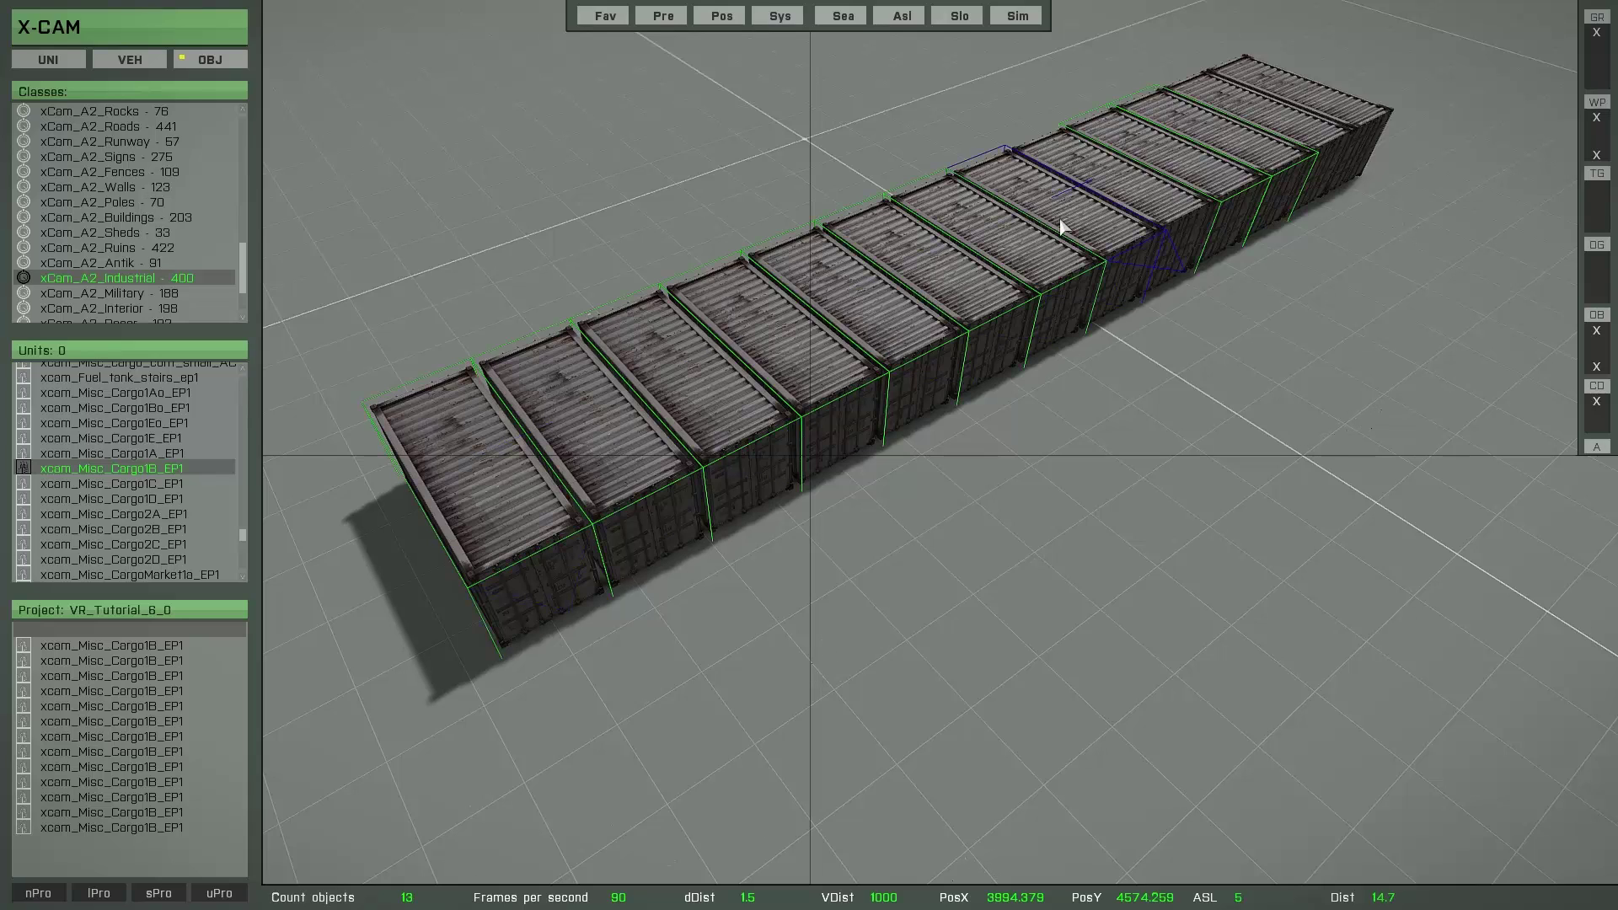
{"action": "left_click", "coordinate": [1306, 111], "text": "ctrl"}
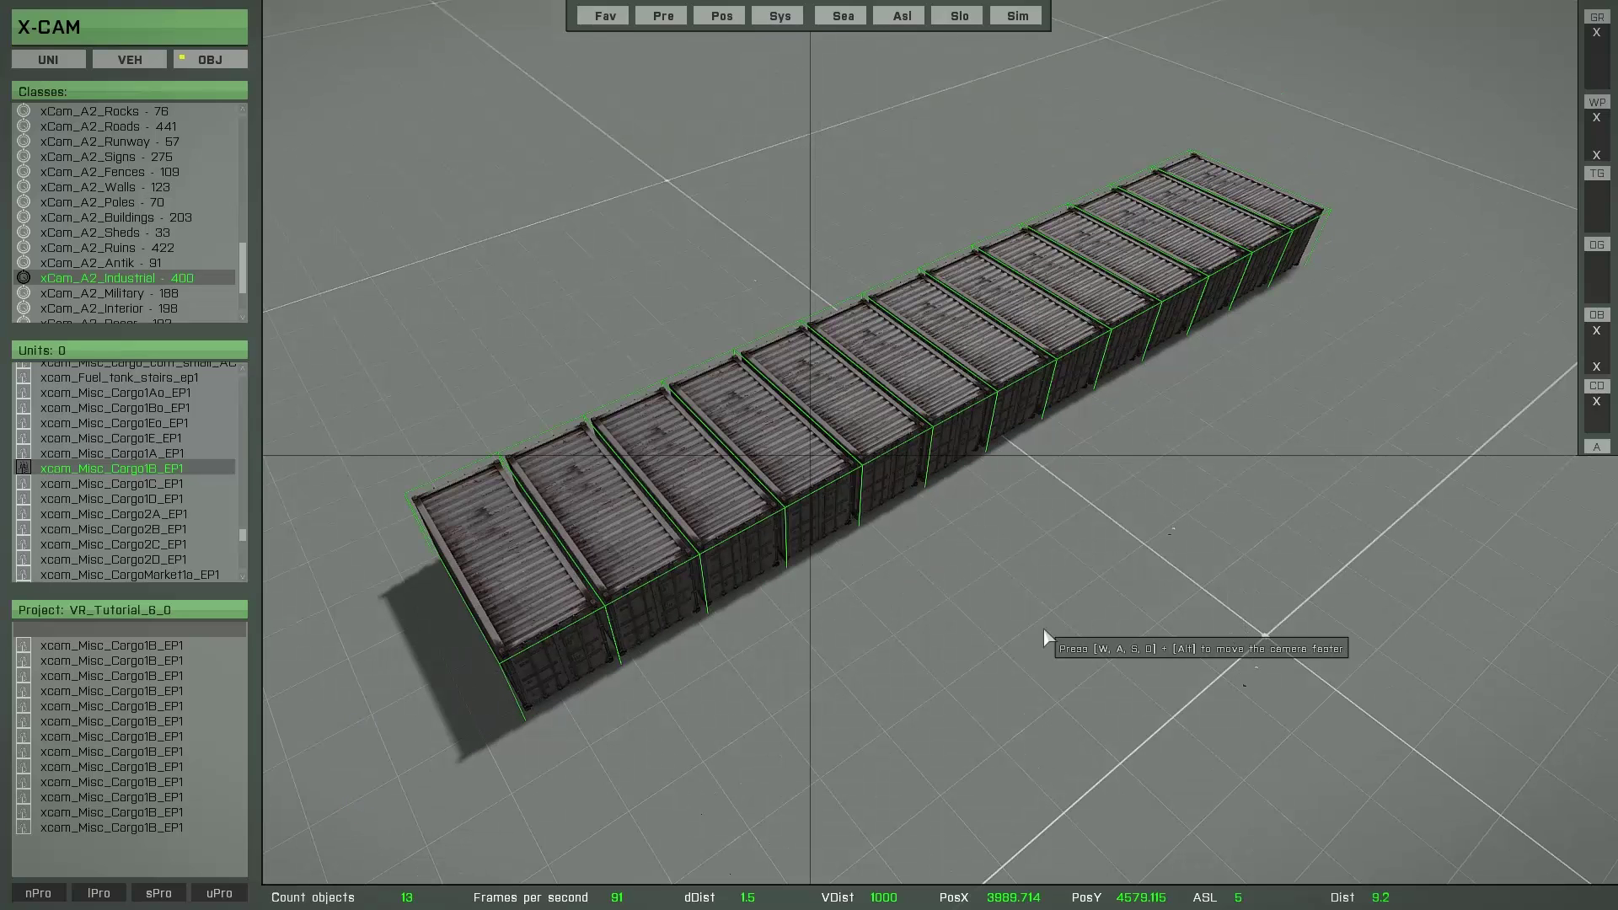
{"action": "key", "text": "Return"}
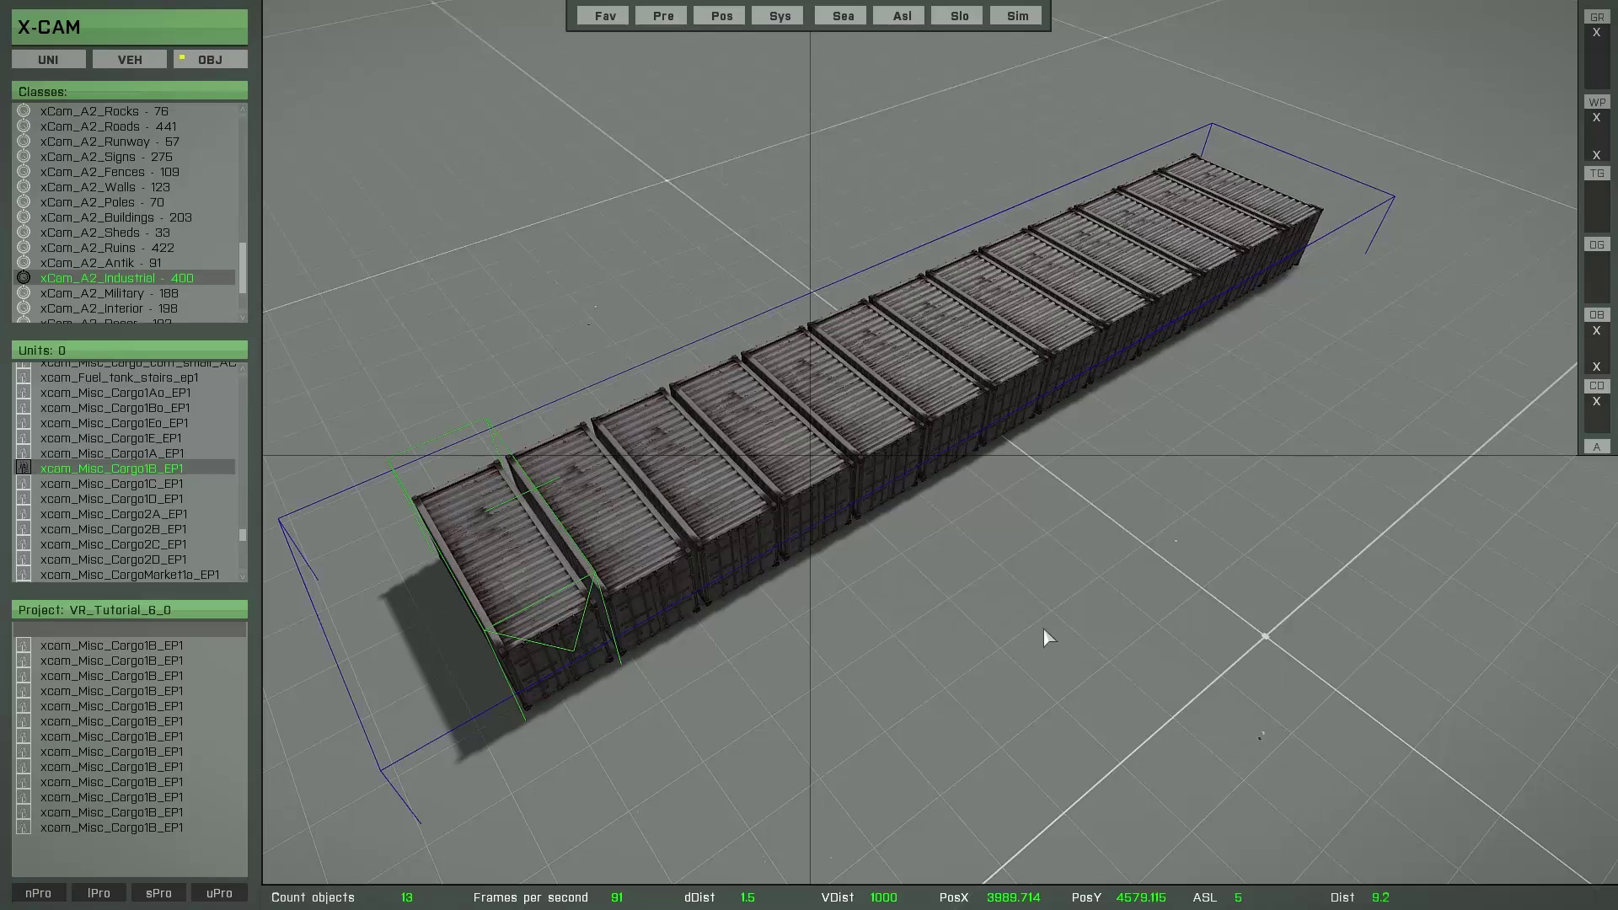
{"action": "key", "text": "space"}
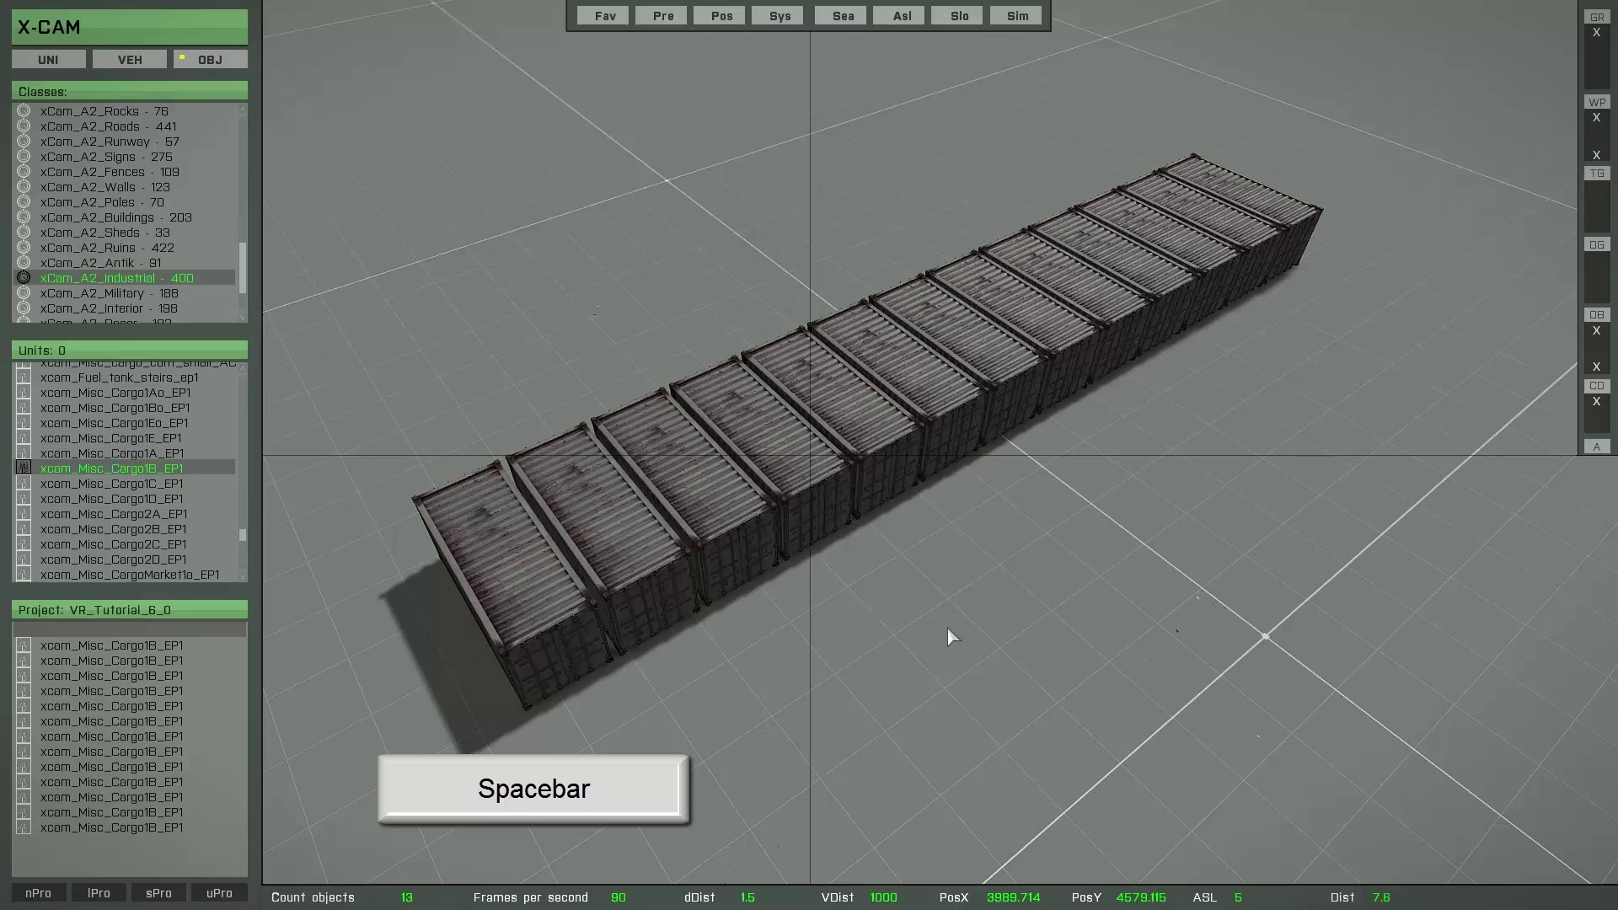
{"action": "left_click", "coordinate": [508, 594]}
{"action": "left_click", "coordinate": [620, 548], "text": "shift"}
{"action": "left_click", "coordinate": [698, 487], "text": "shift"}
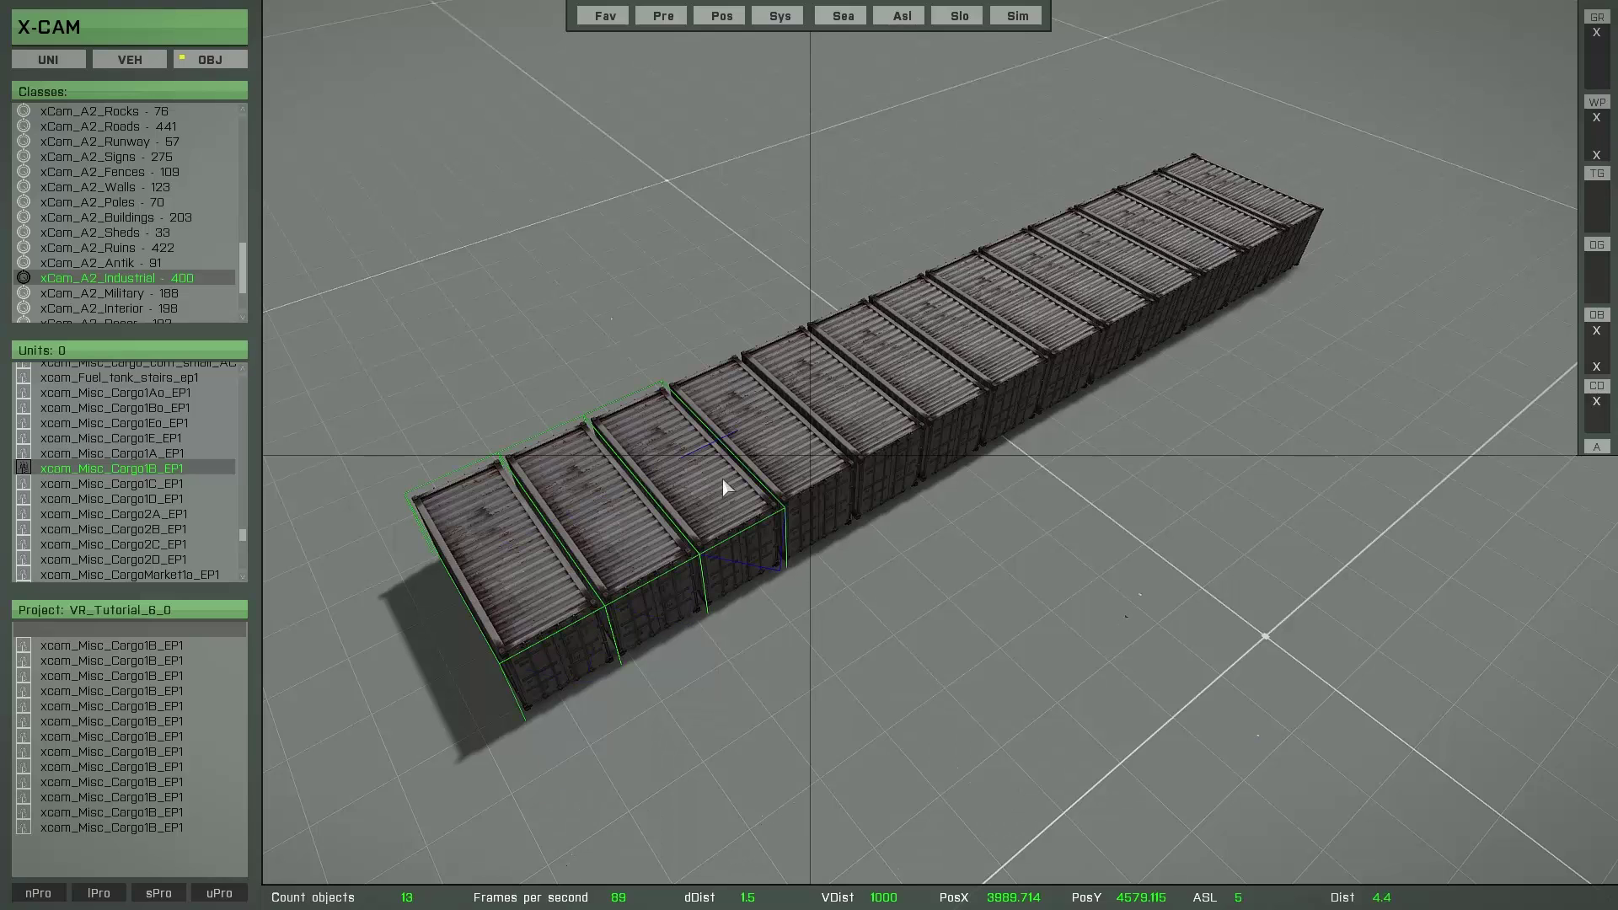
{"action": "left_click", "coordinate": [770, 441], "text": "shift"}
{"action": "left_click", "coordinate": [856, 419], "text": "shift"}
{"action": "left_click", "coordinate": [908, 380], "text": "shift"}
{"action": "left_click", "coordinate": [984, 681]}
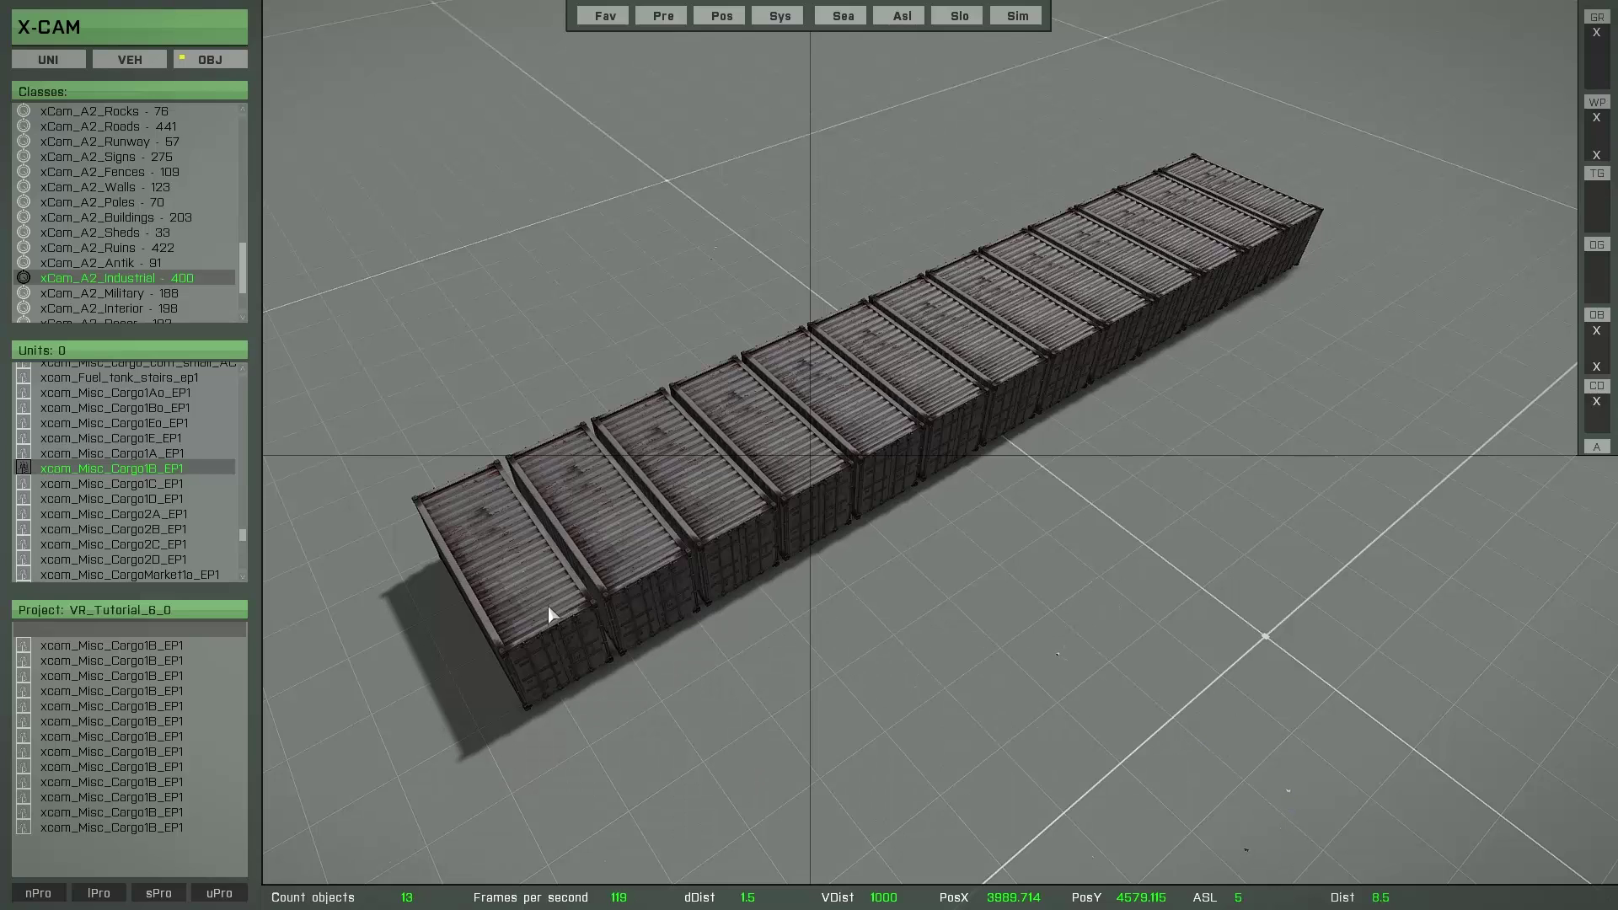
Multi-select every cargo container from the near end to the far end of the row and group them into one block
{"action": "left_click", "coordinate": [542, 552]}
{"action": "left_click", "coordinate": [593, 524], "text": "ctrl"}
{"action": "left_click", "coordinate": [714, 475], "text": "ctrl"}
{"action": "left_click", "coordinate": [780, 442], "text": "ctrl"}
{"action": "left_click", "coordinate": [834, 414], "text": "ctrl"}
{"action": "left_click", "coordinate": [898, 376], "text": "ctrl"}
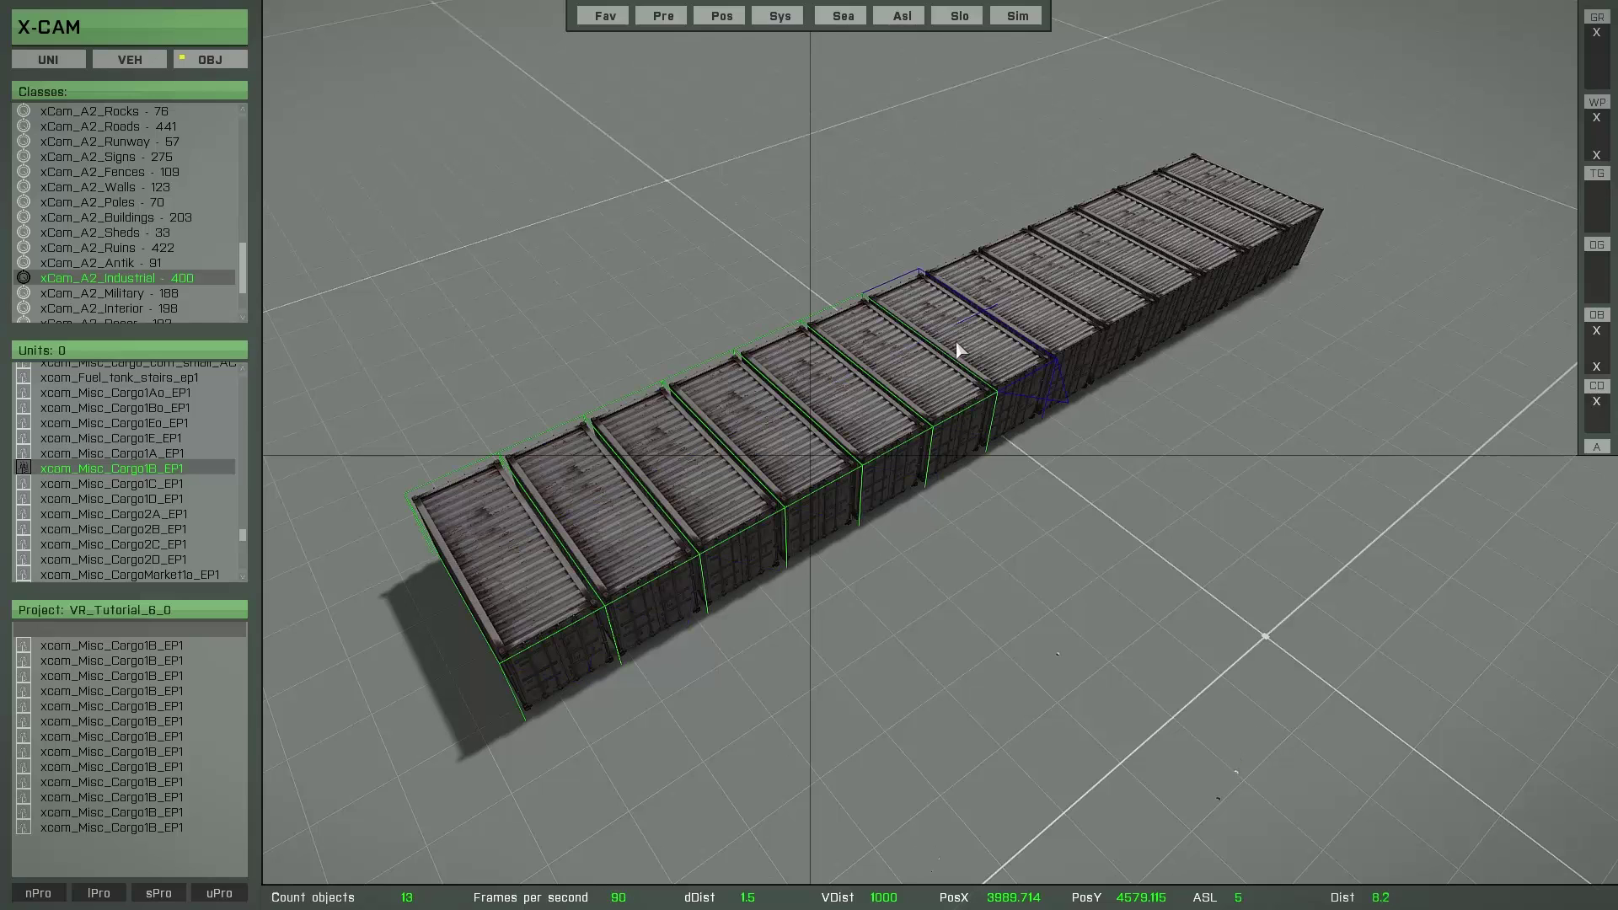
{"action": "left_click", "coordinate": [1022, 318], "text": "ctrl"}
{"action": "left_click", "coordinate": [1076, 289], "text": "ctrl"}
{"action": "left_click", "coordinate": [1129, 263], "text": "ctrl"}
{"action": "left_click", "coordinate": [1179, 232], "text": "ctrl"}
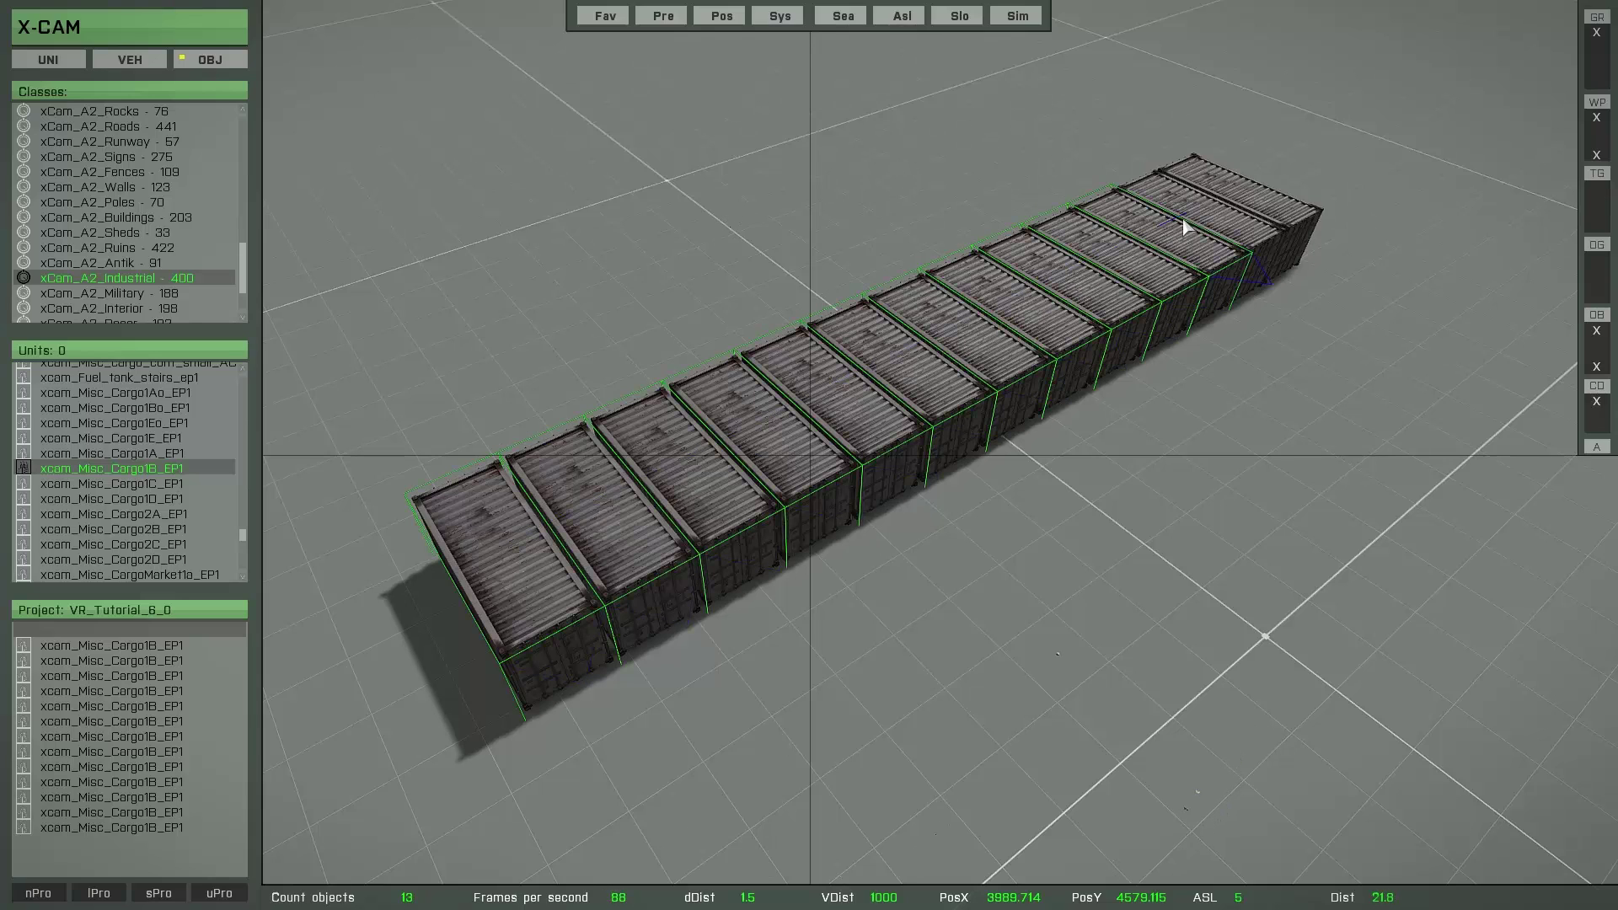
{"action": "left_click", "coordinate": [1235, 207], "text": "ctrl"}
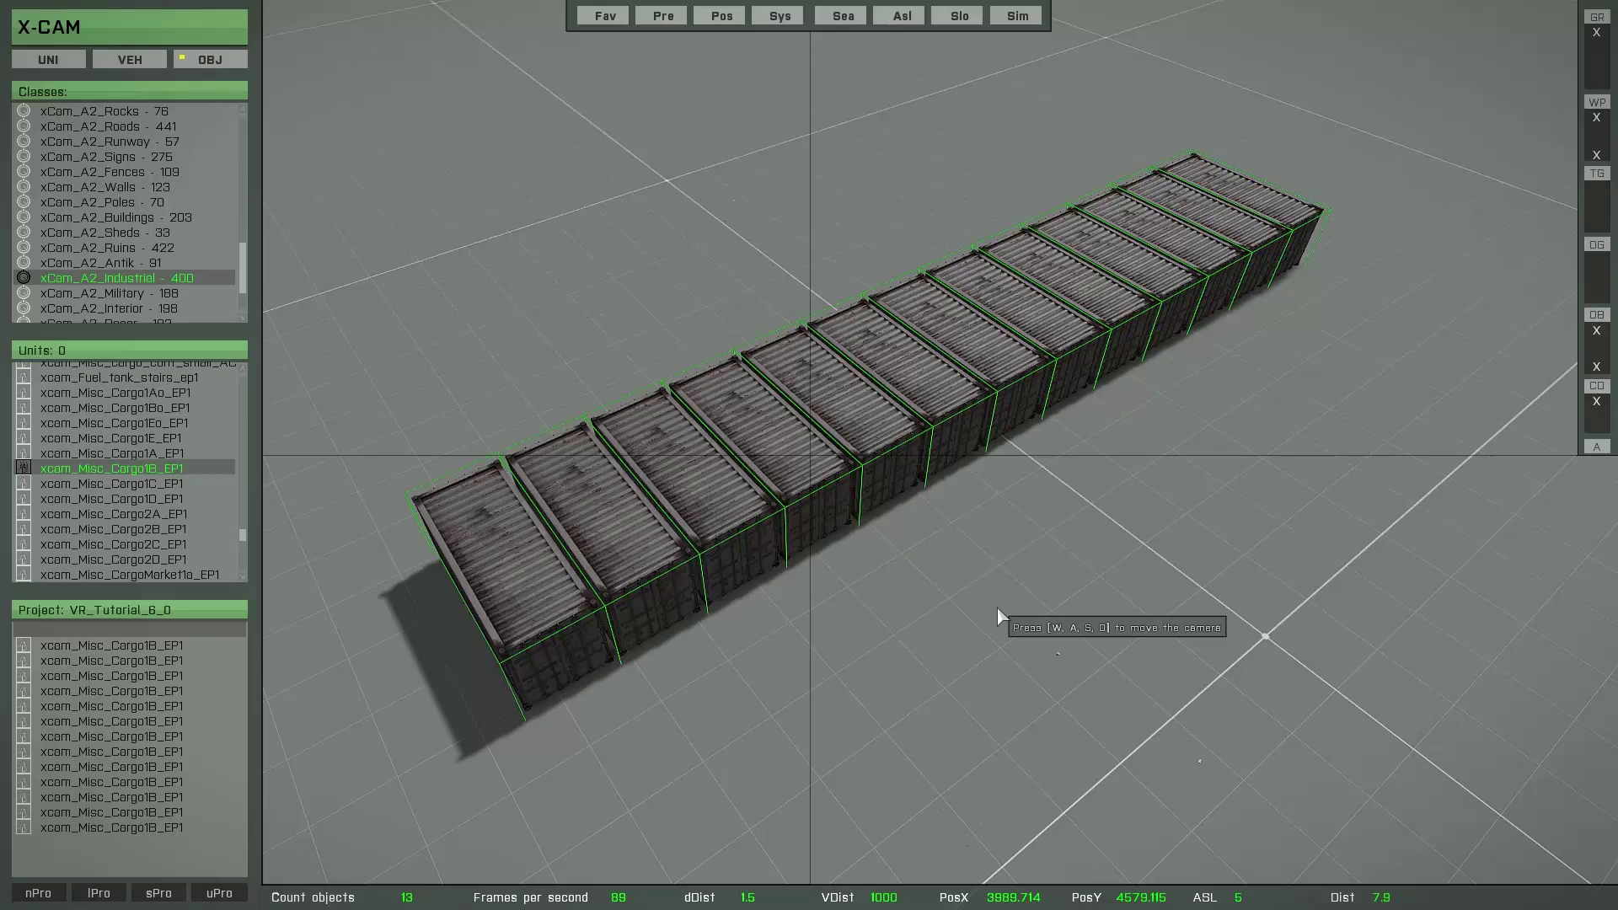
{"action": "key", "text": "ctrl+g"}
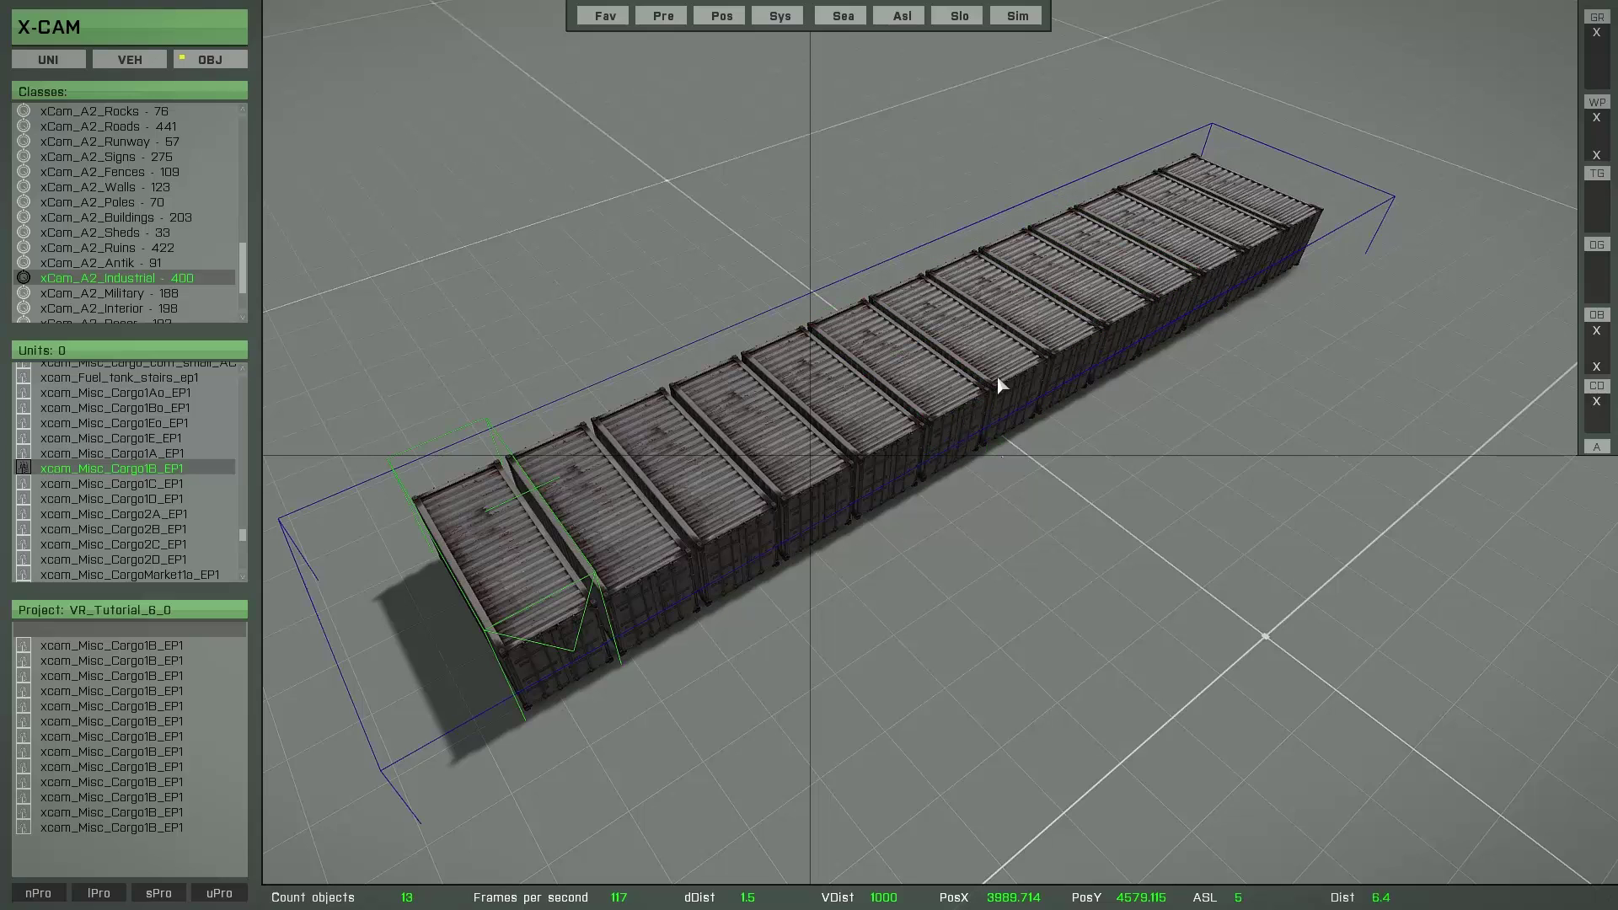
Switch the block's reference container to one beyond the middle of the row and to the one at the far end
{"action": "double_click", "coordinate": [1082, 301]}
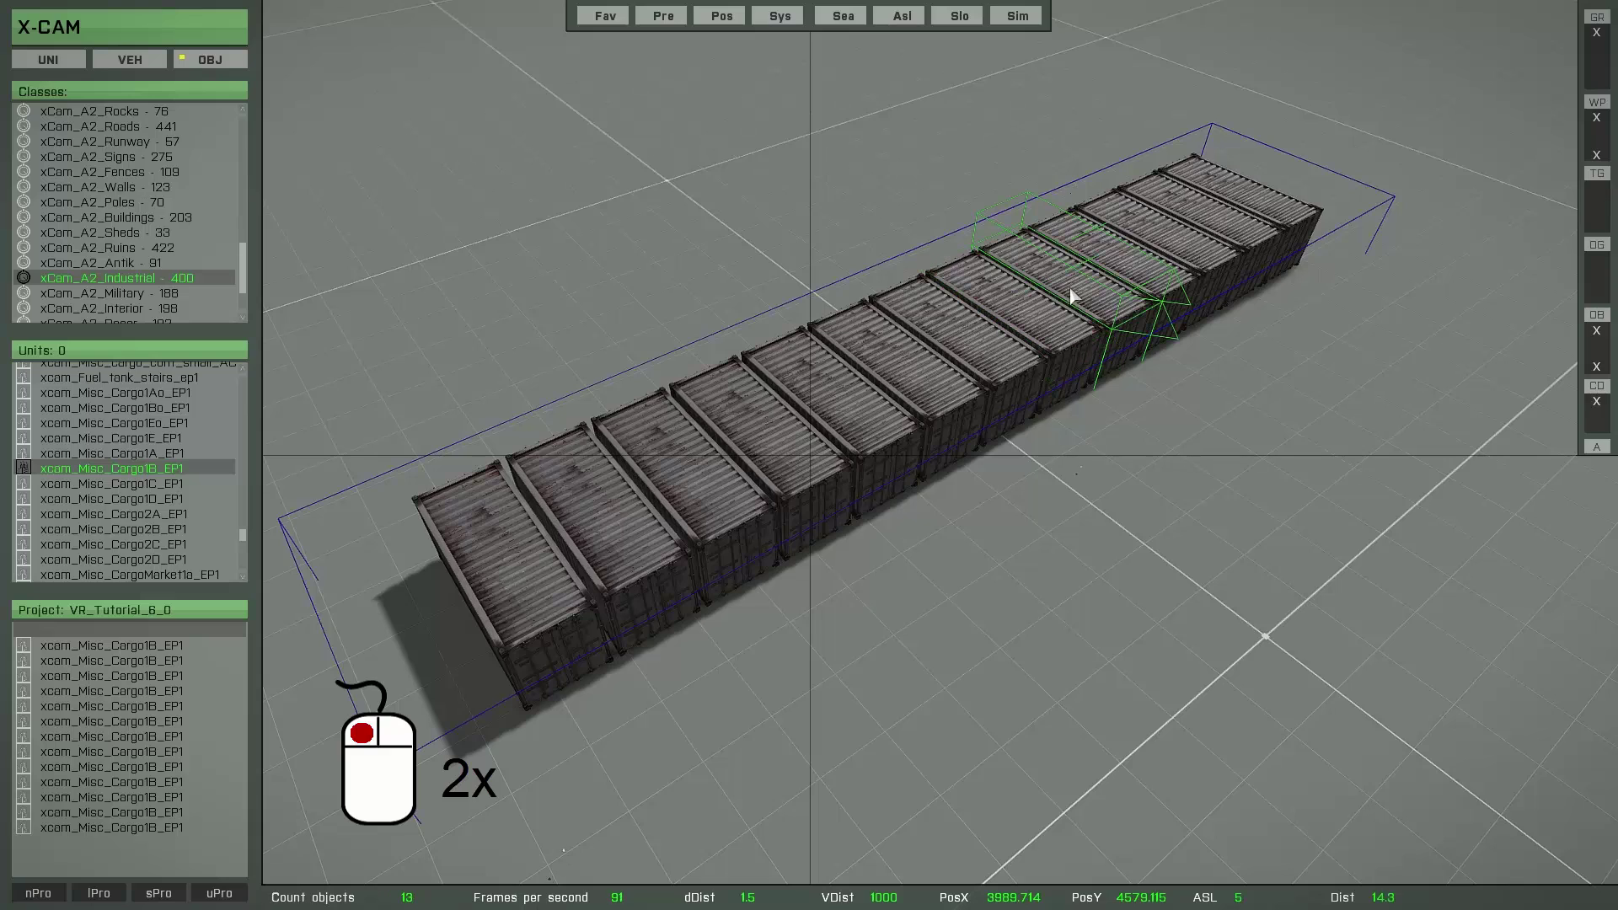
{"action": "double_click", "coordinate": [1245, 207]}
{"action": "double_click", "coordinate": [1248, 214]}
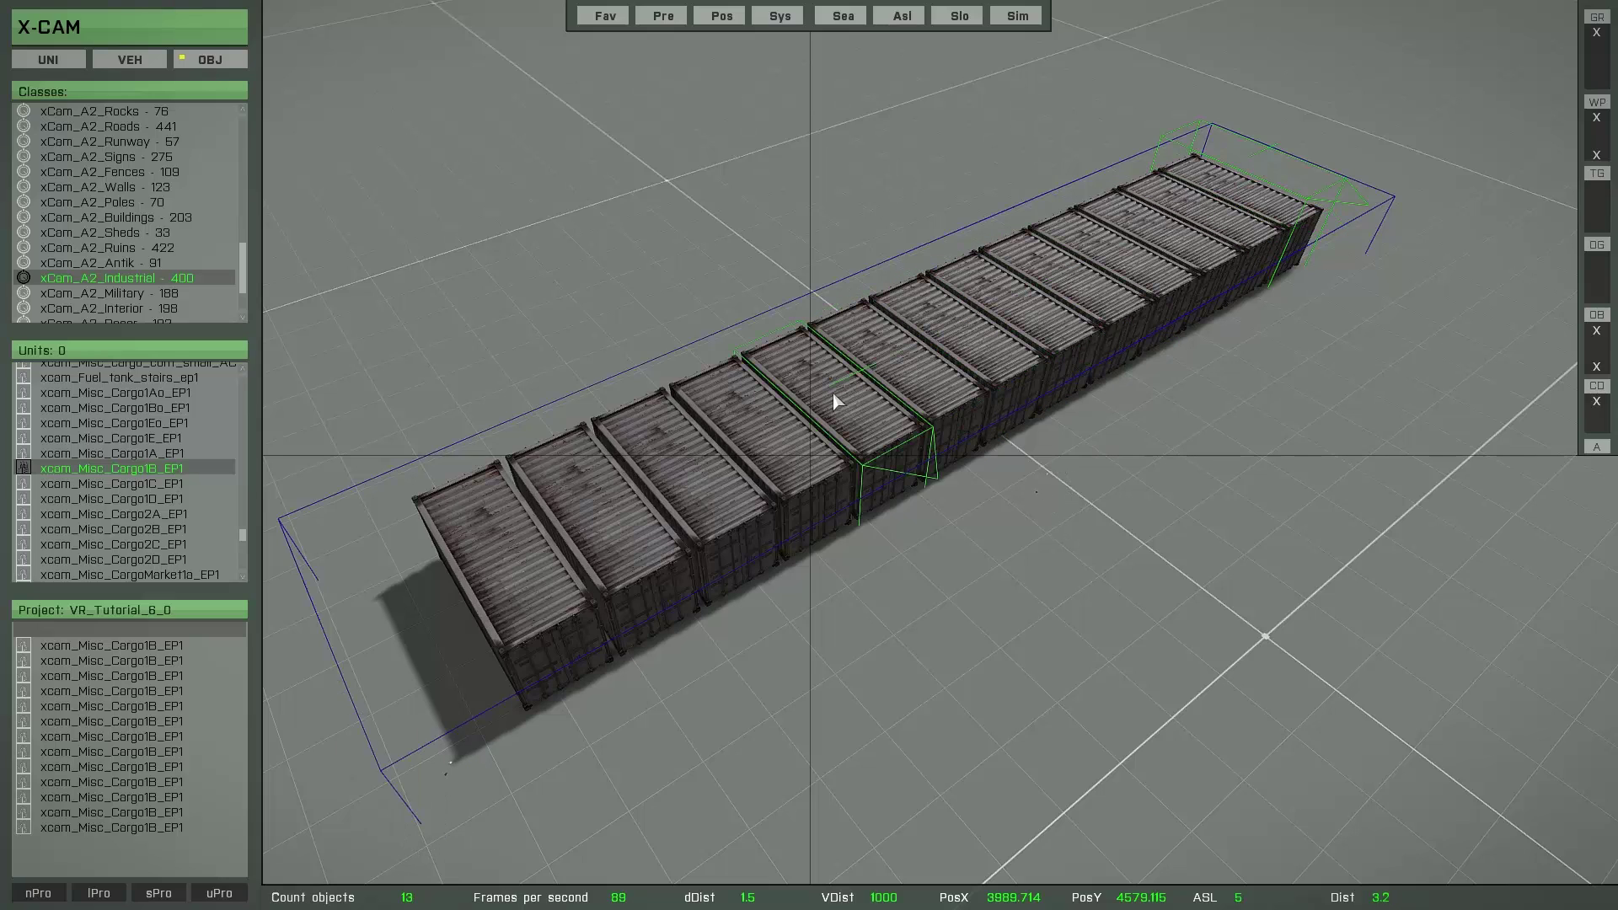
{"action": "key", "text": "r"}
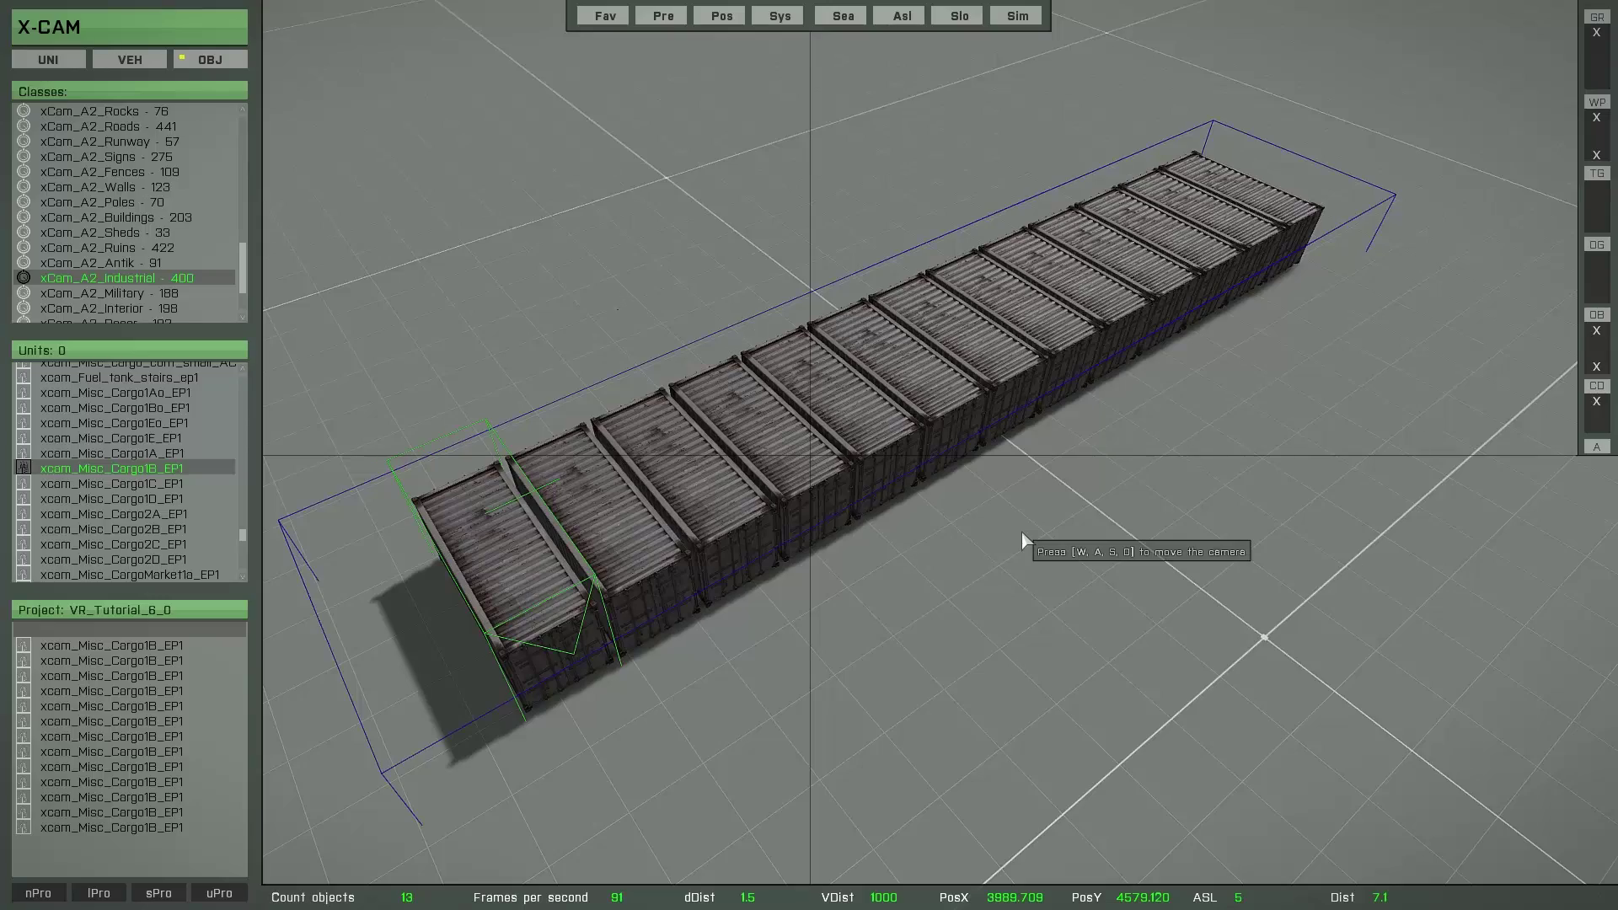
Move the whole container block a short distance across the ground
{"action": "key", "text": "s"}
{"action": "key", "text": "a"}
{"action": "key", "text": "a"}
{"action": "key", "text": "w"}
{"action": "right_click_drag", "start_coordinate": [936, 571], "coordinate": [1074, 595]}
{"action": "right_click_drag", "start_coordinate": [881, 517], "coordinate": [1133, 540]}
{"action": "key", "text": "a"}
{"action": "key", "text": "w"}
{"action": "key", "text": "a"}
{"action": "key", "text": "s"}
{"action": "key", "text": "w"}
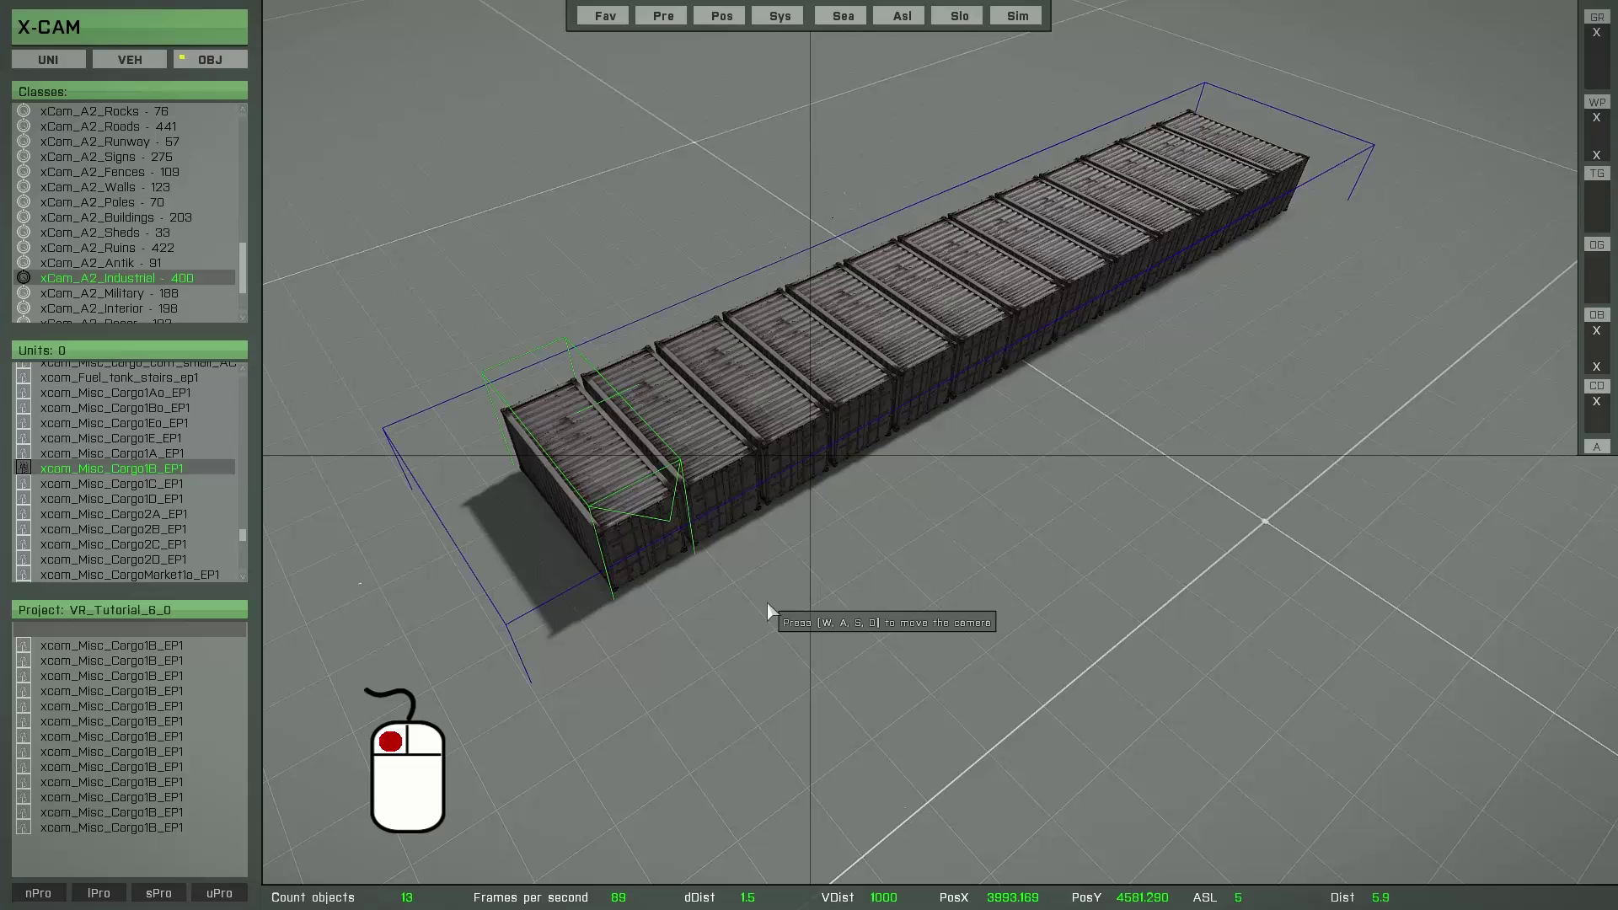
{"action": "left_click_drag", "start_coordinate": [762, 603], "coordinate": [802, 504]}
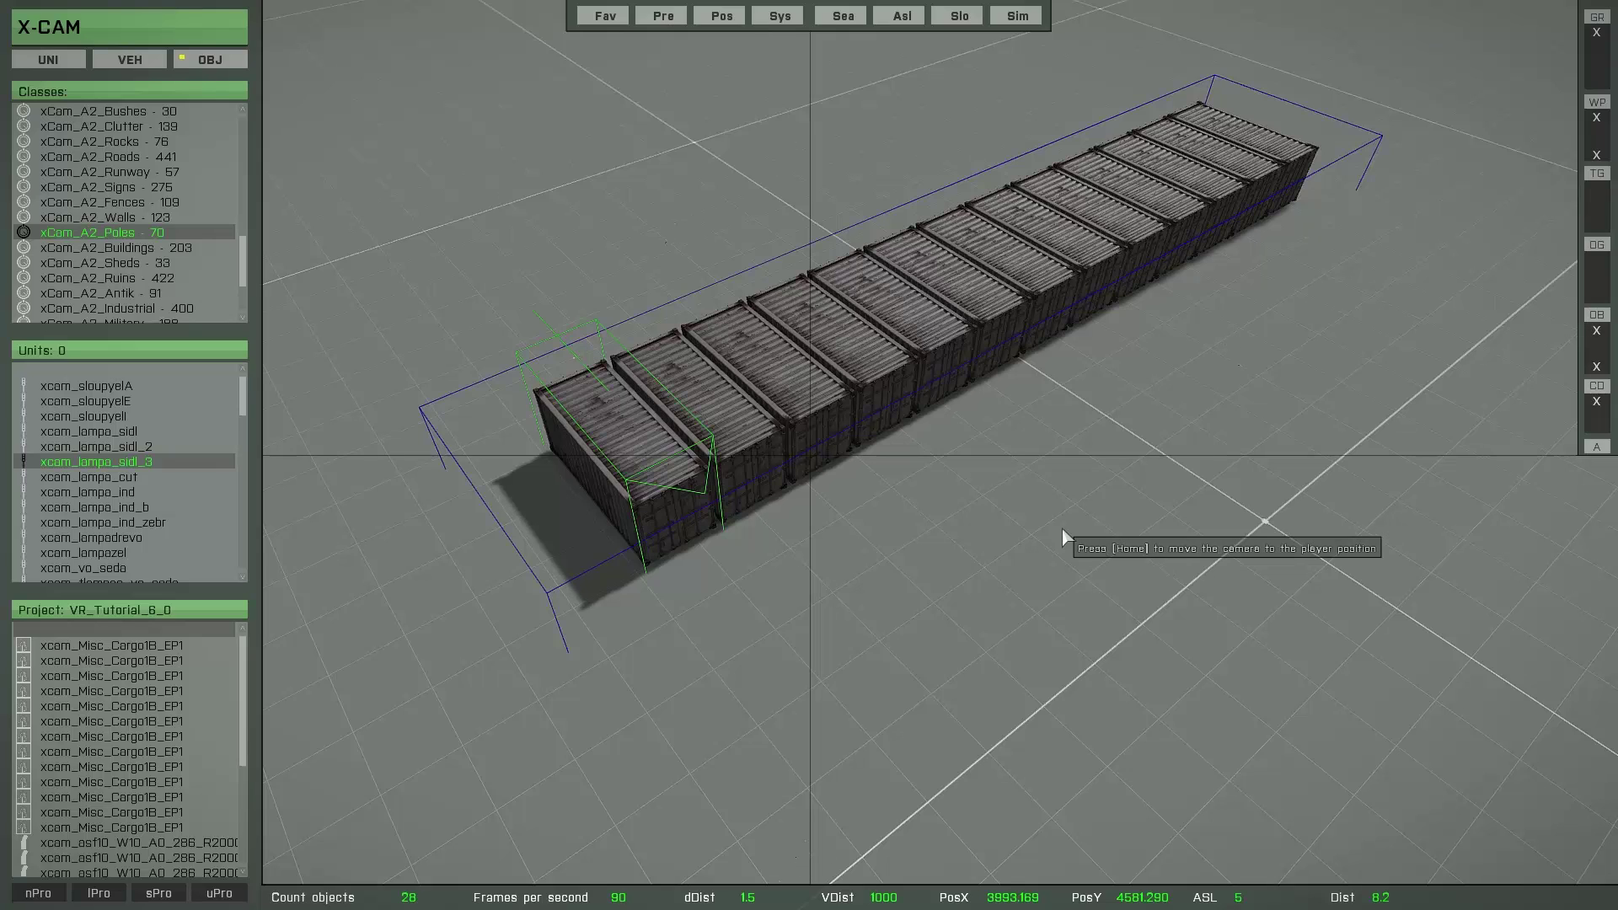
Try rotating the container block and moving it with its motion locked to the X and Y axes
{"action": "left_click_drag", "start_coordinate": [765, 437], "coordinate": [1056, 594], "text": "shift"}
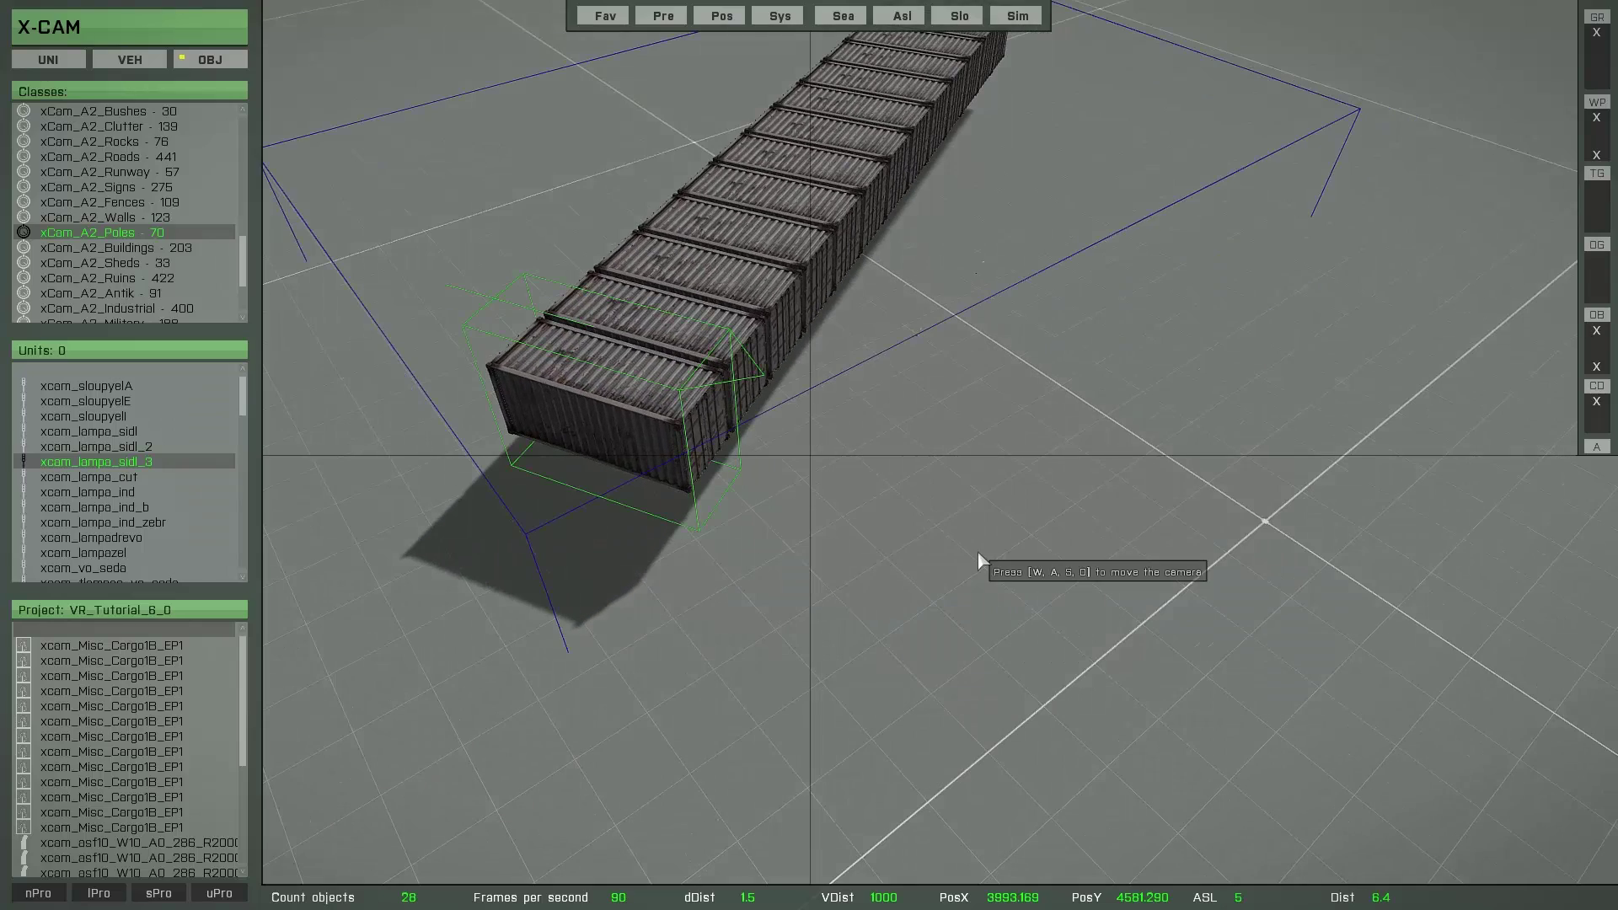
{"action": "key", "text": "e"}
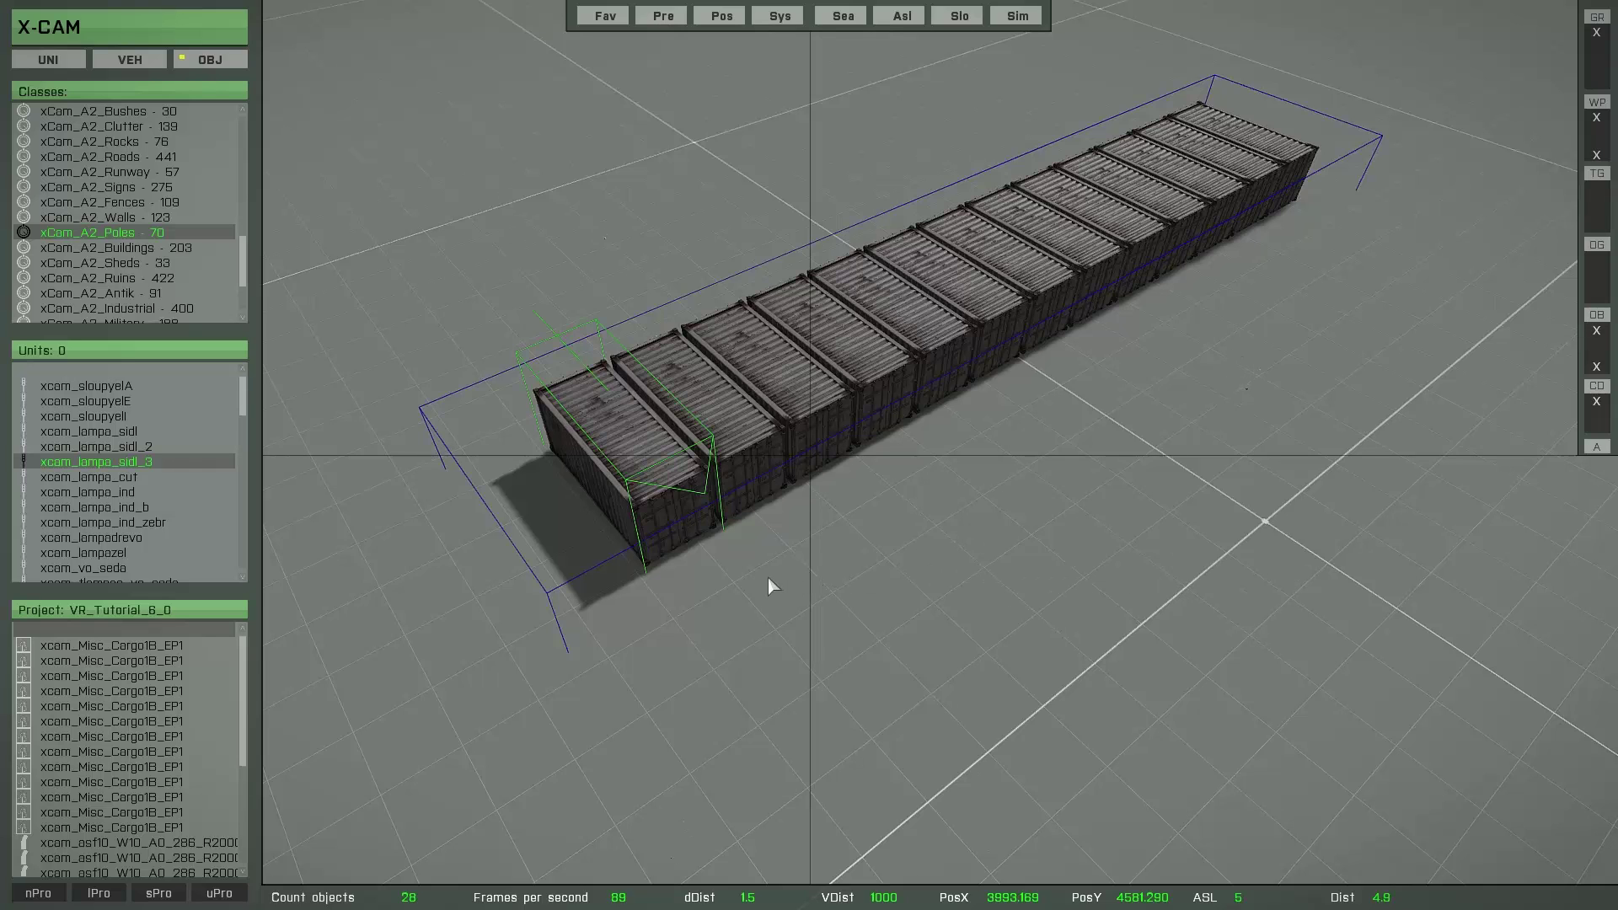
{"action": "key", "text": "x"}
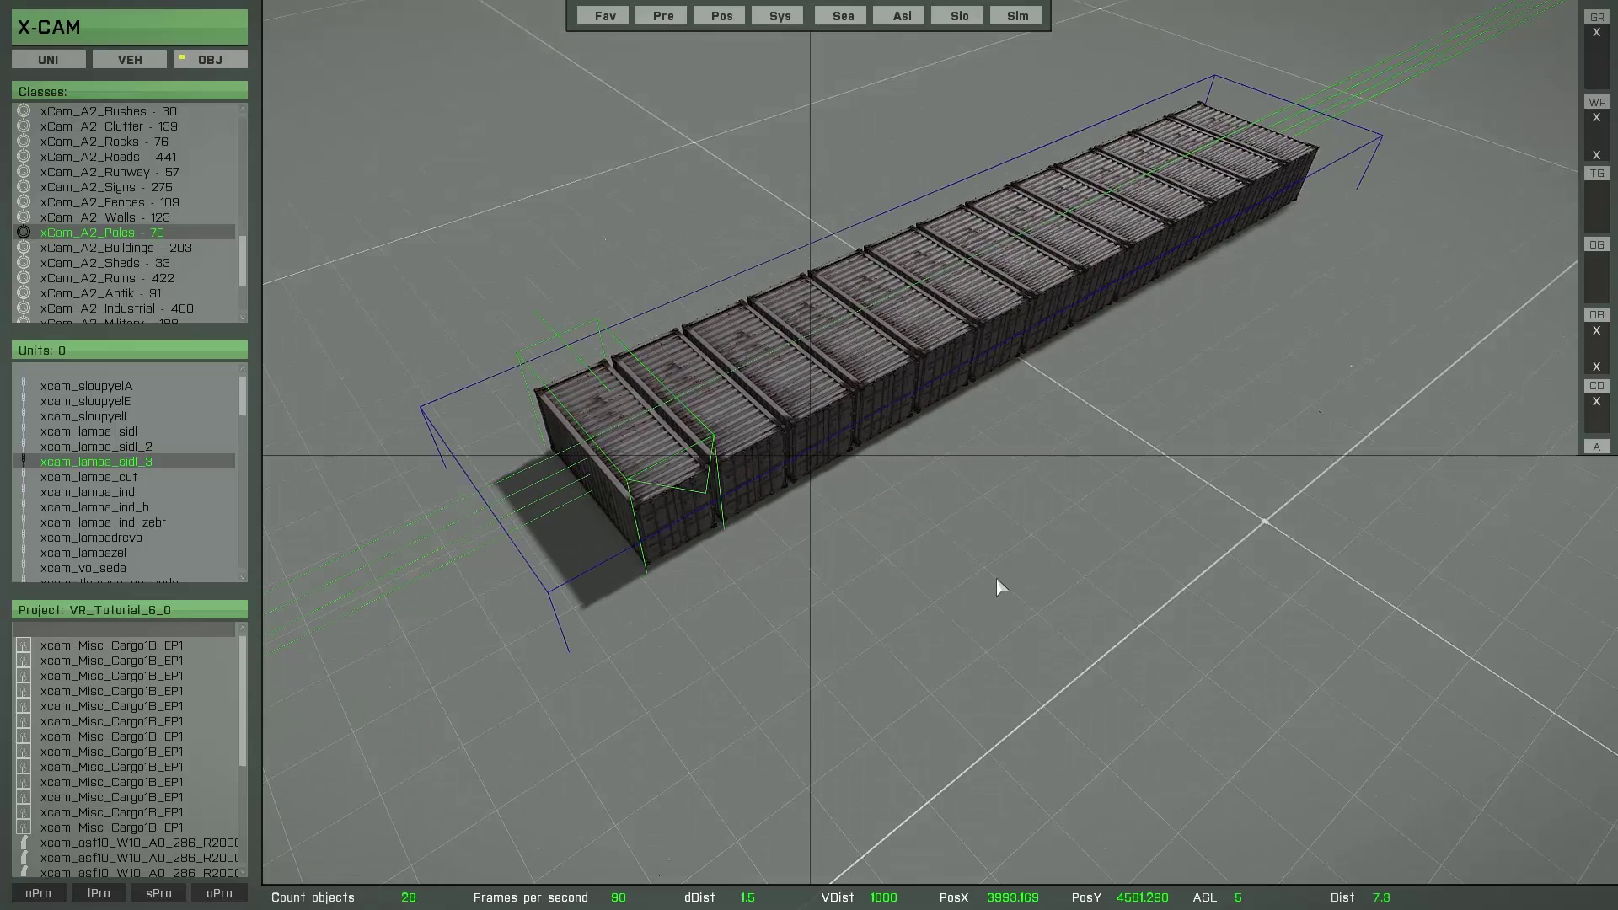
{"action": "key", "text": "y"}
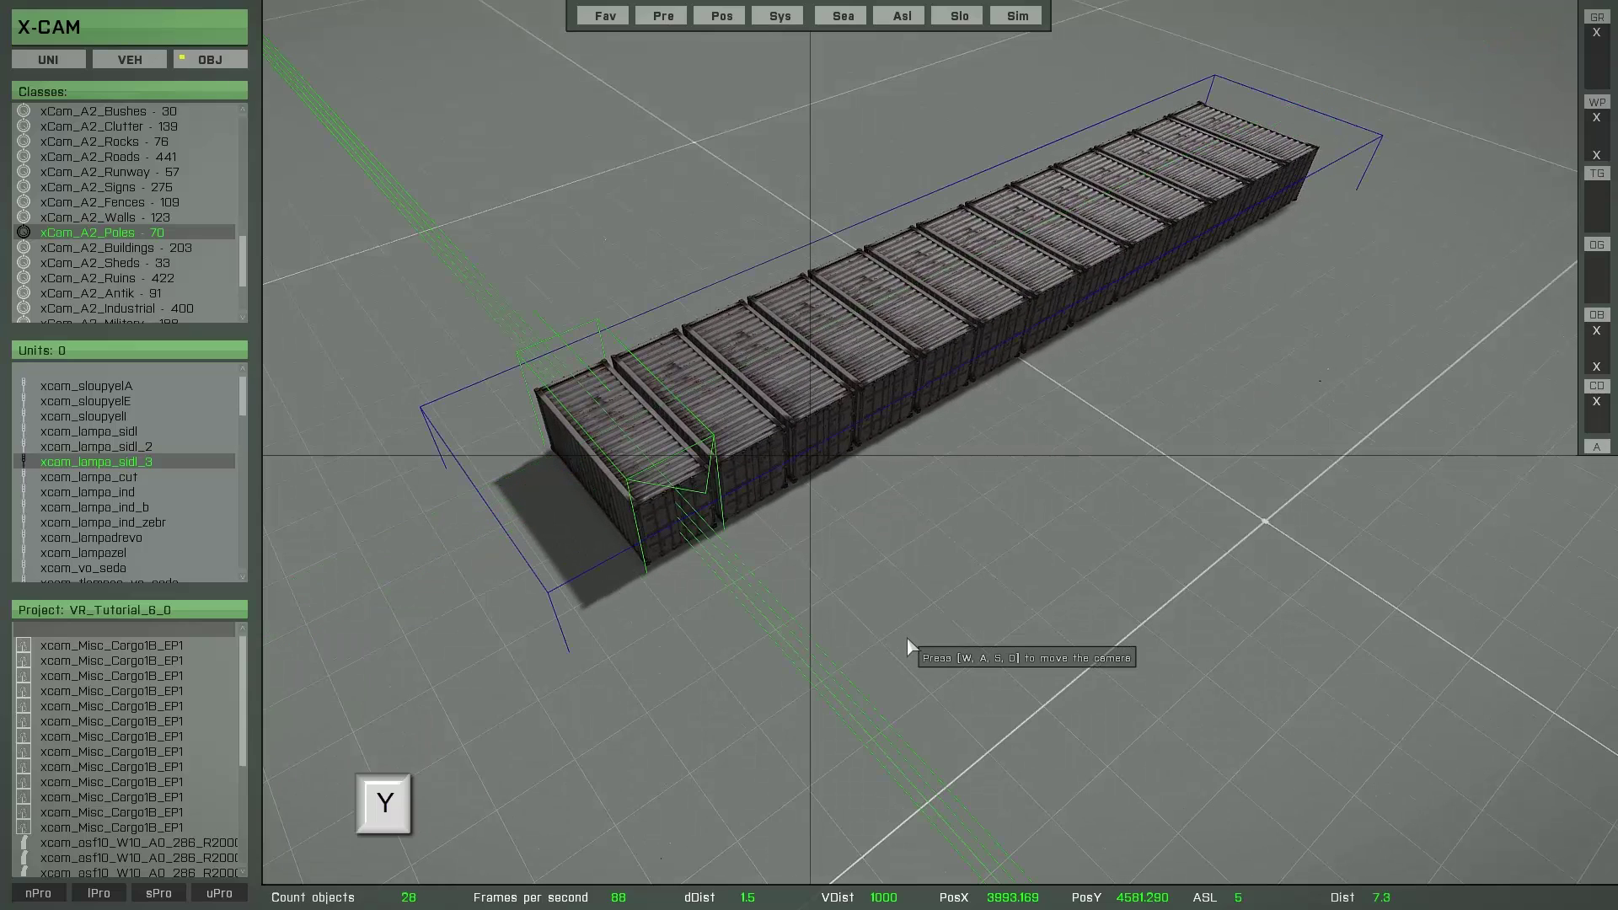
{"action": "right_click_drag", "start_coordinate": [907, 632], "coordinate": [974, 658]}
{"action": "left_click_drag", "start_coordinate": [968, 657], "coordinate": [1052, 553]}
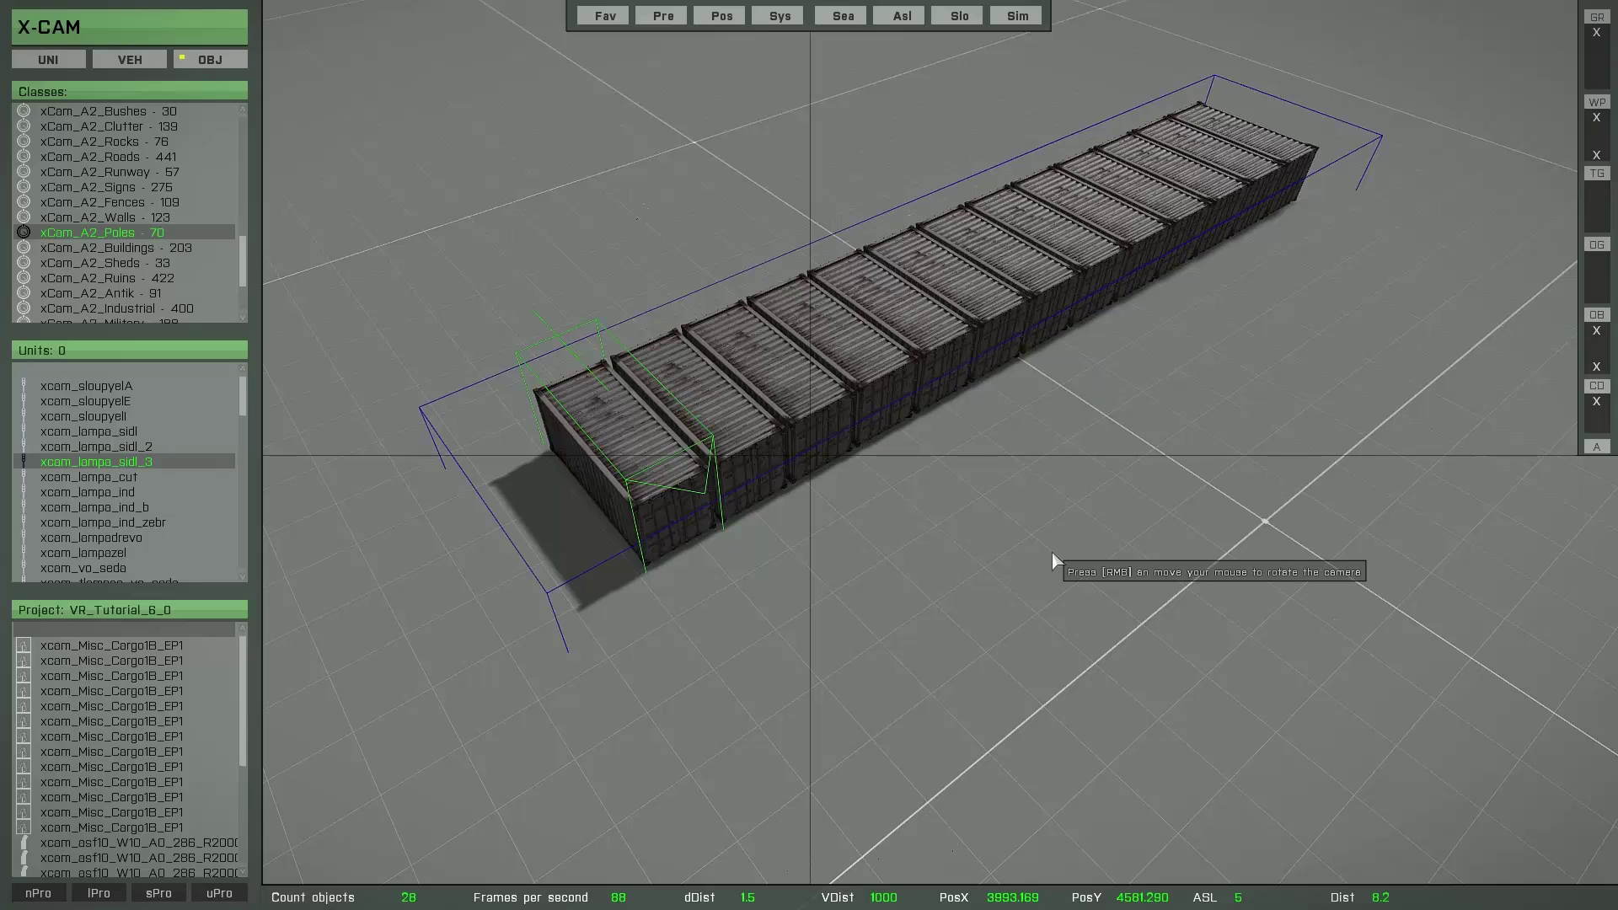
Duplicate the container block and place the copy as a parallel row behind the original one
{"action": "key", "text": "c"}
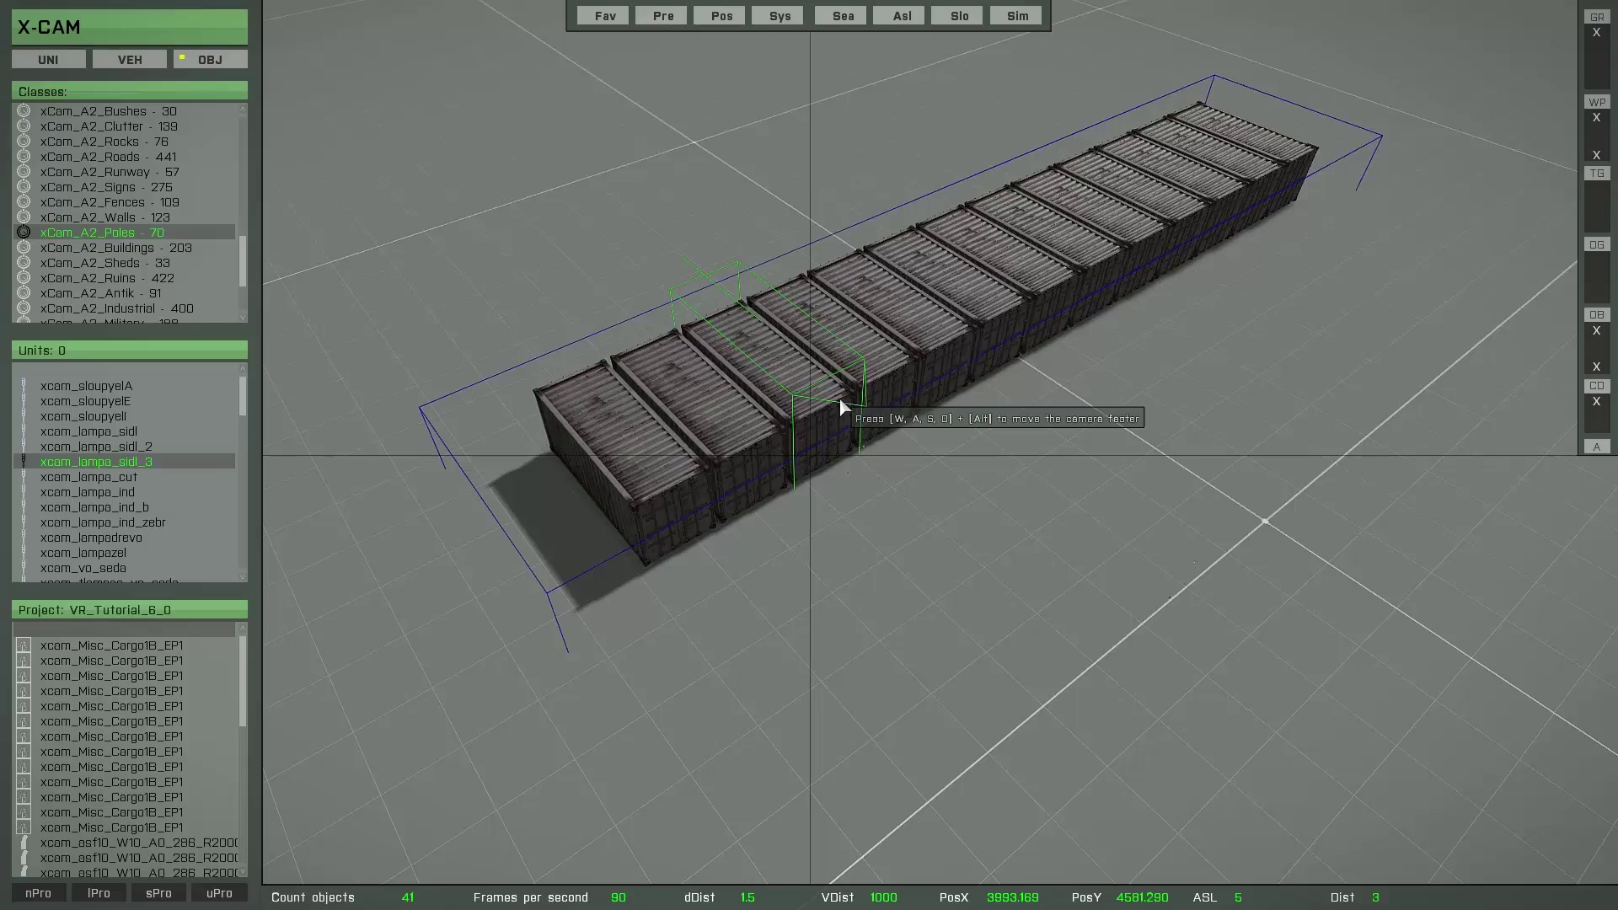
{"action": "left_click", "coordinate": [853, 428]}
{"action": "left_click_drag", "start_coordinate": [853, 428], "coordinate": [644, 320]}
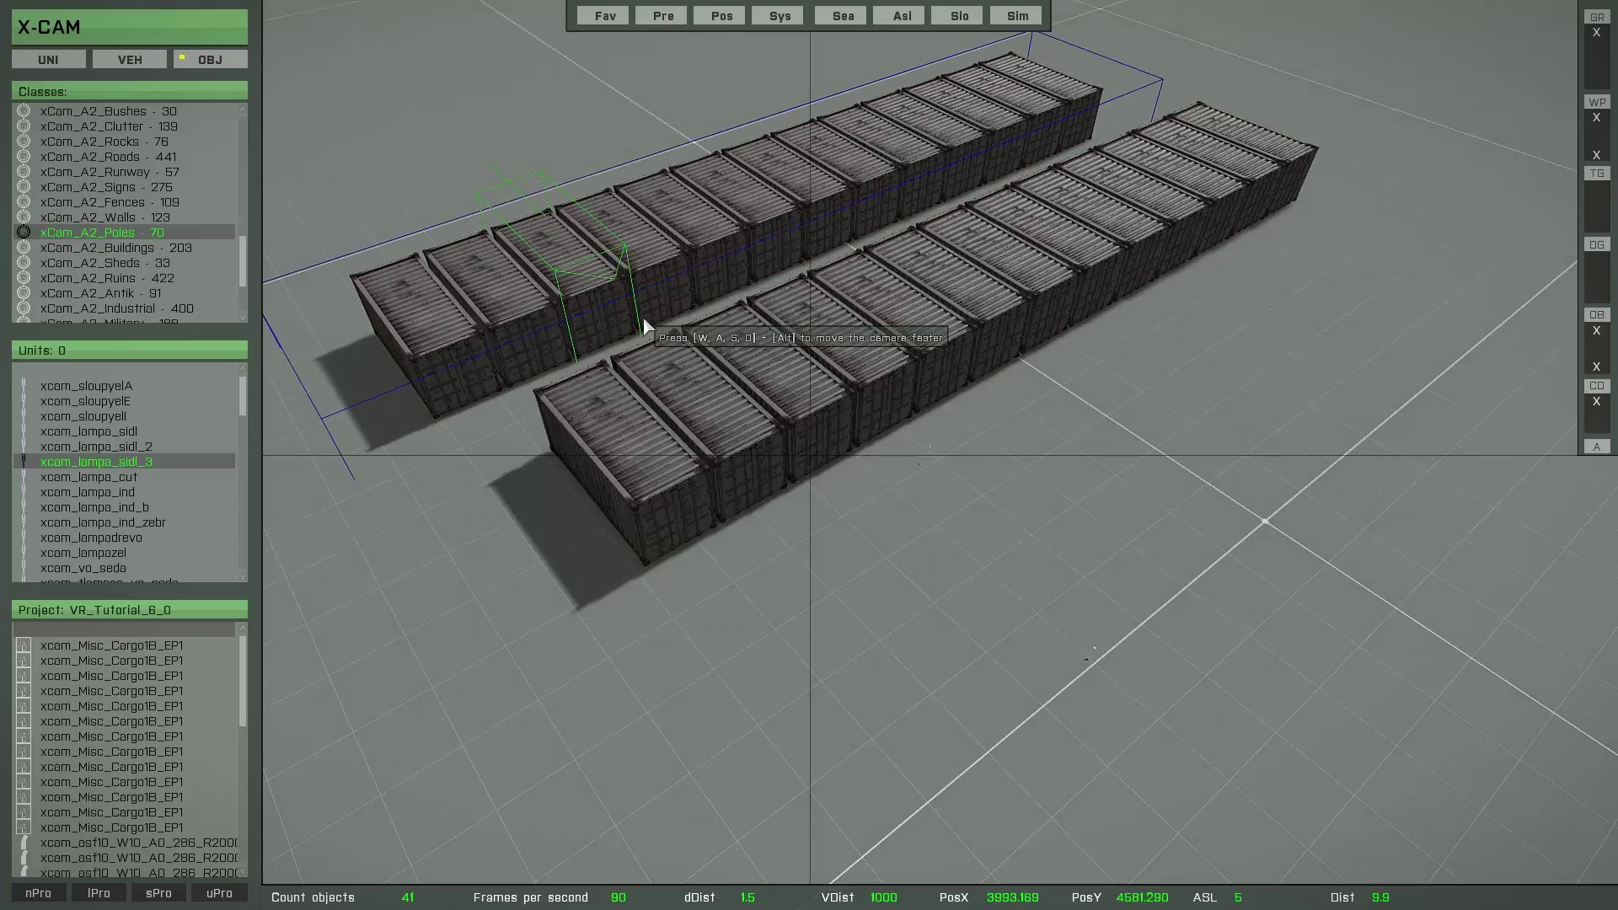
Try shifting the container row sideways by exactly its own width and back again
{"action": "key", "text": "e"}
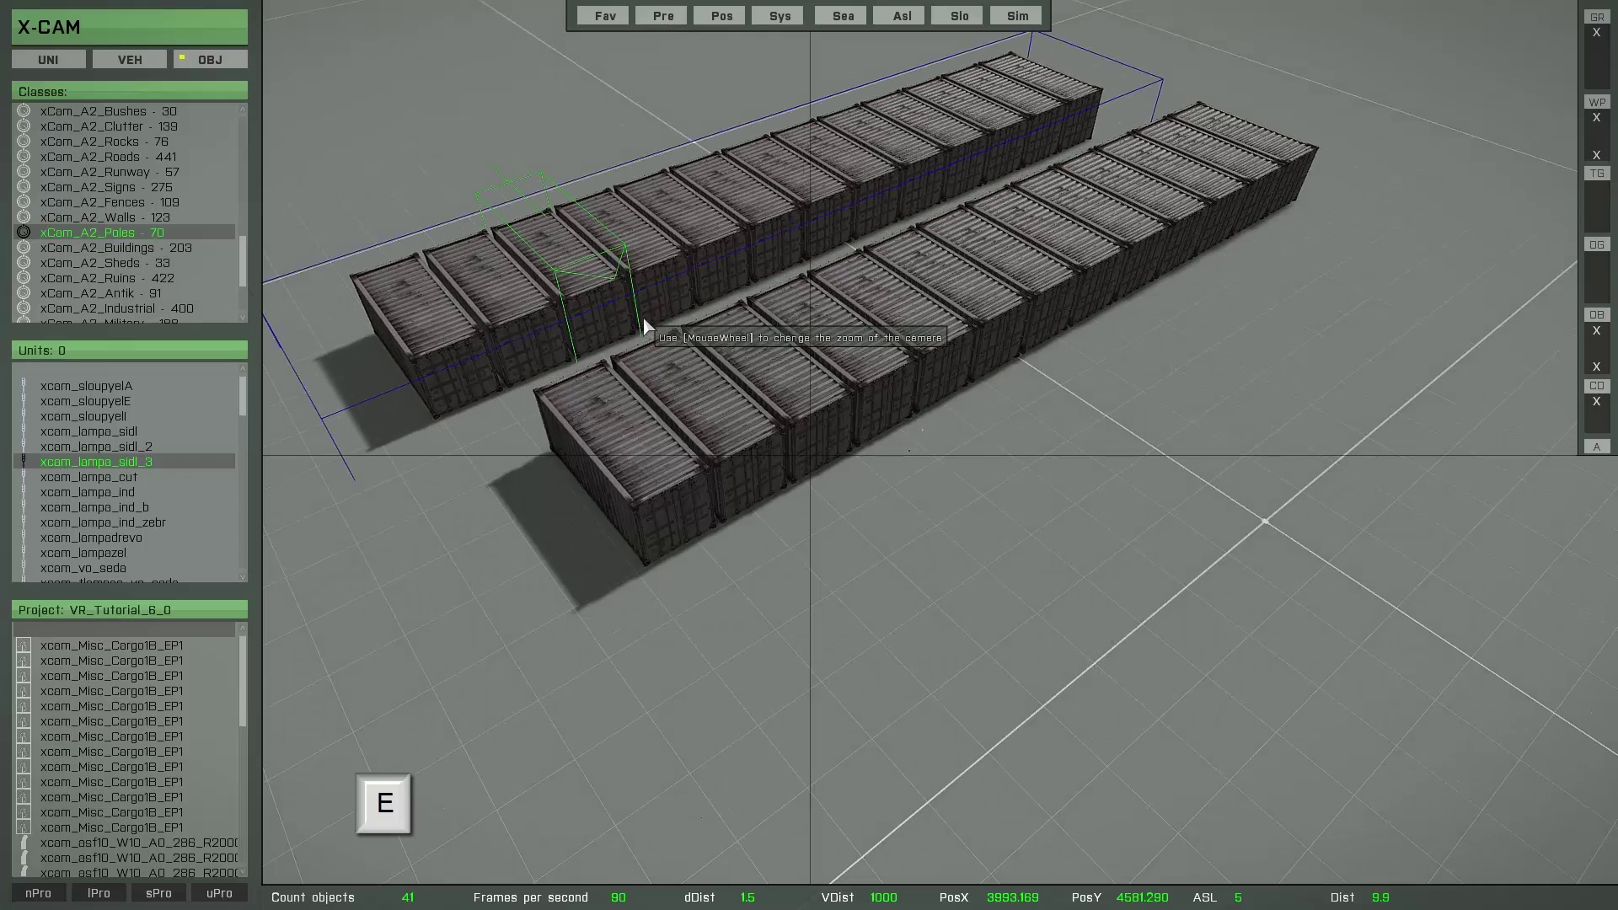
{"action": "key", "text": "e"}
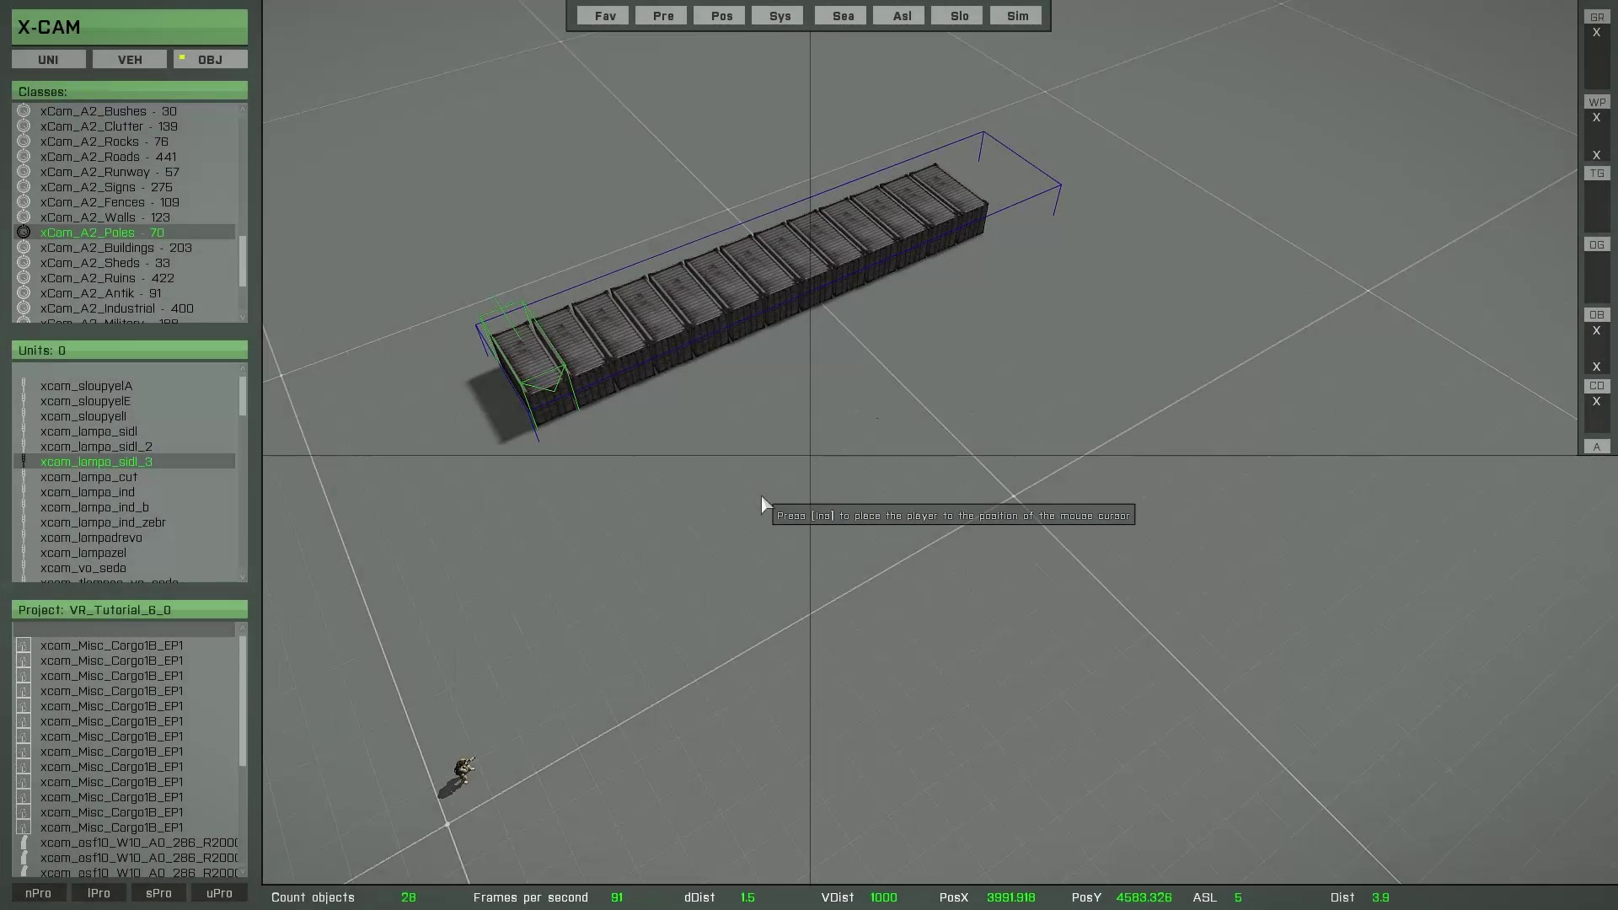
{"action": "key", "text": "KP_2"}
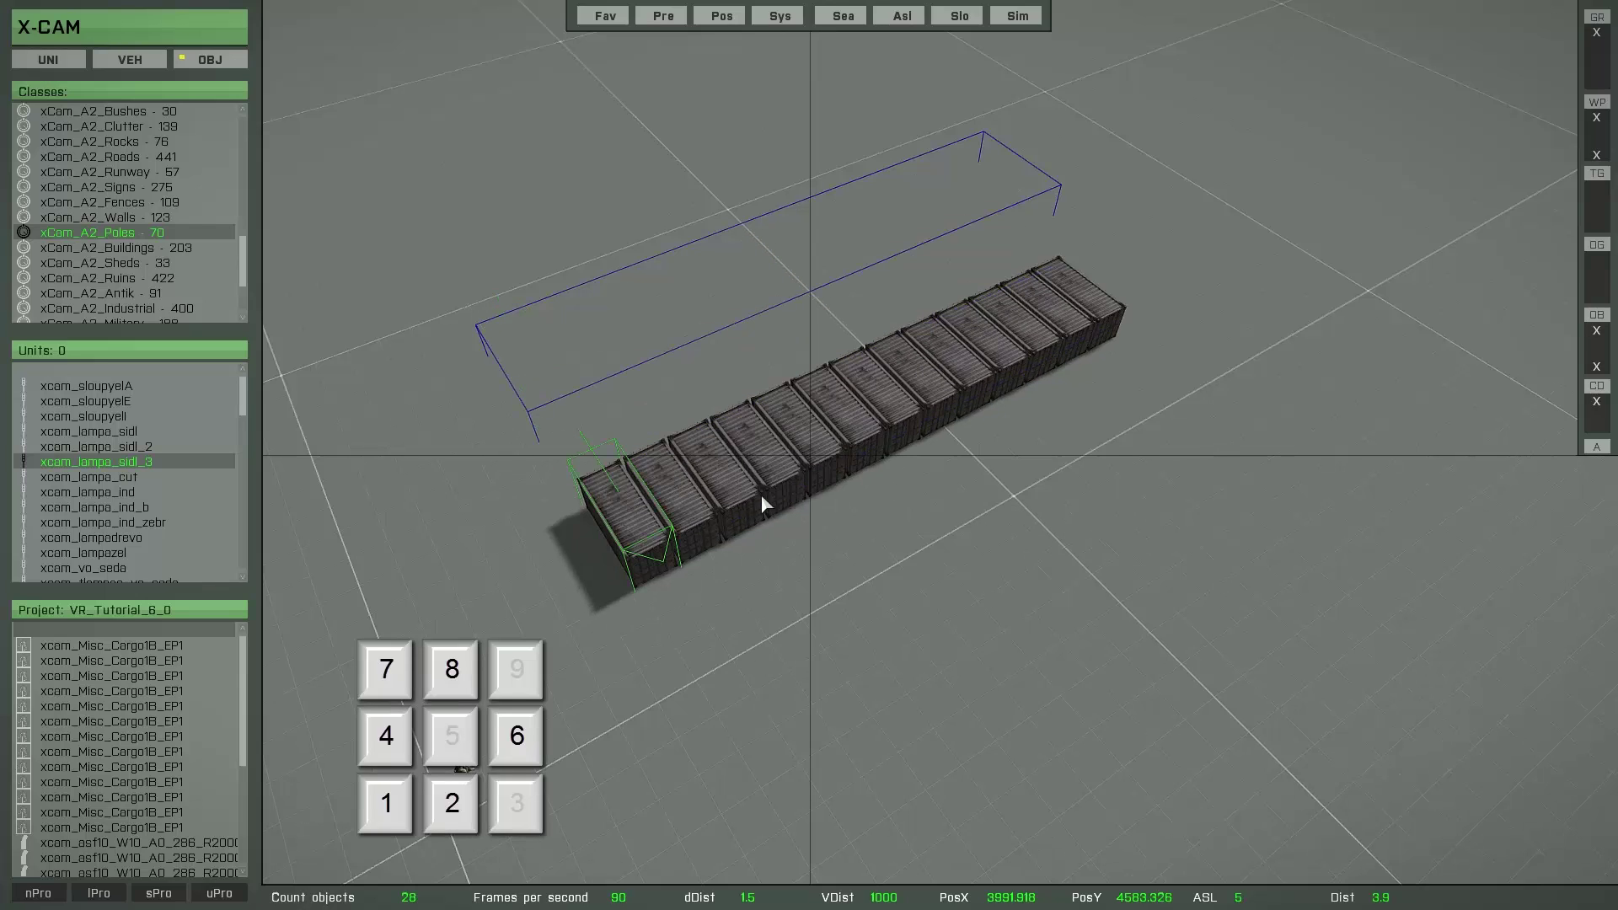
{"action": "key", "text": "KP_8"}
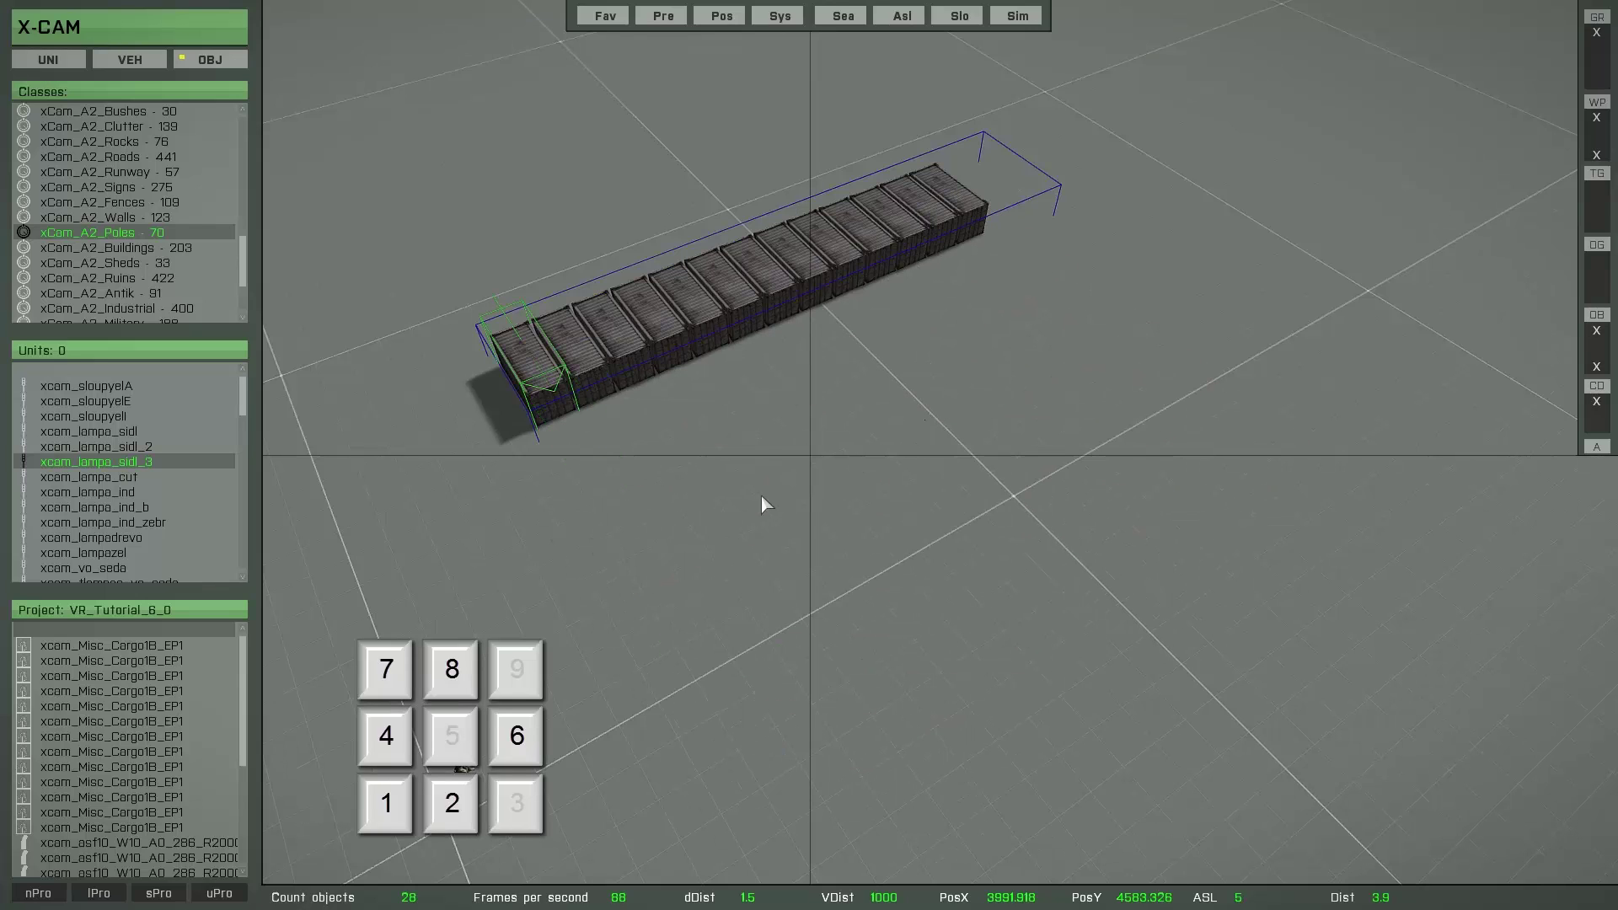
{"action": "key", "text": "KP_2"}
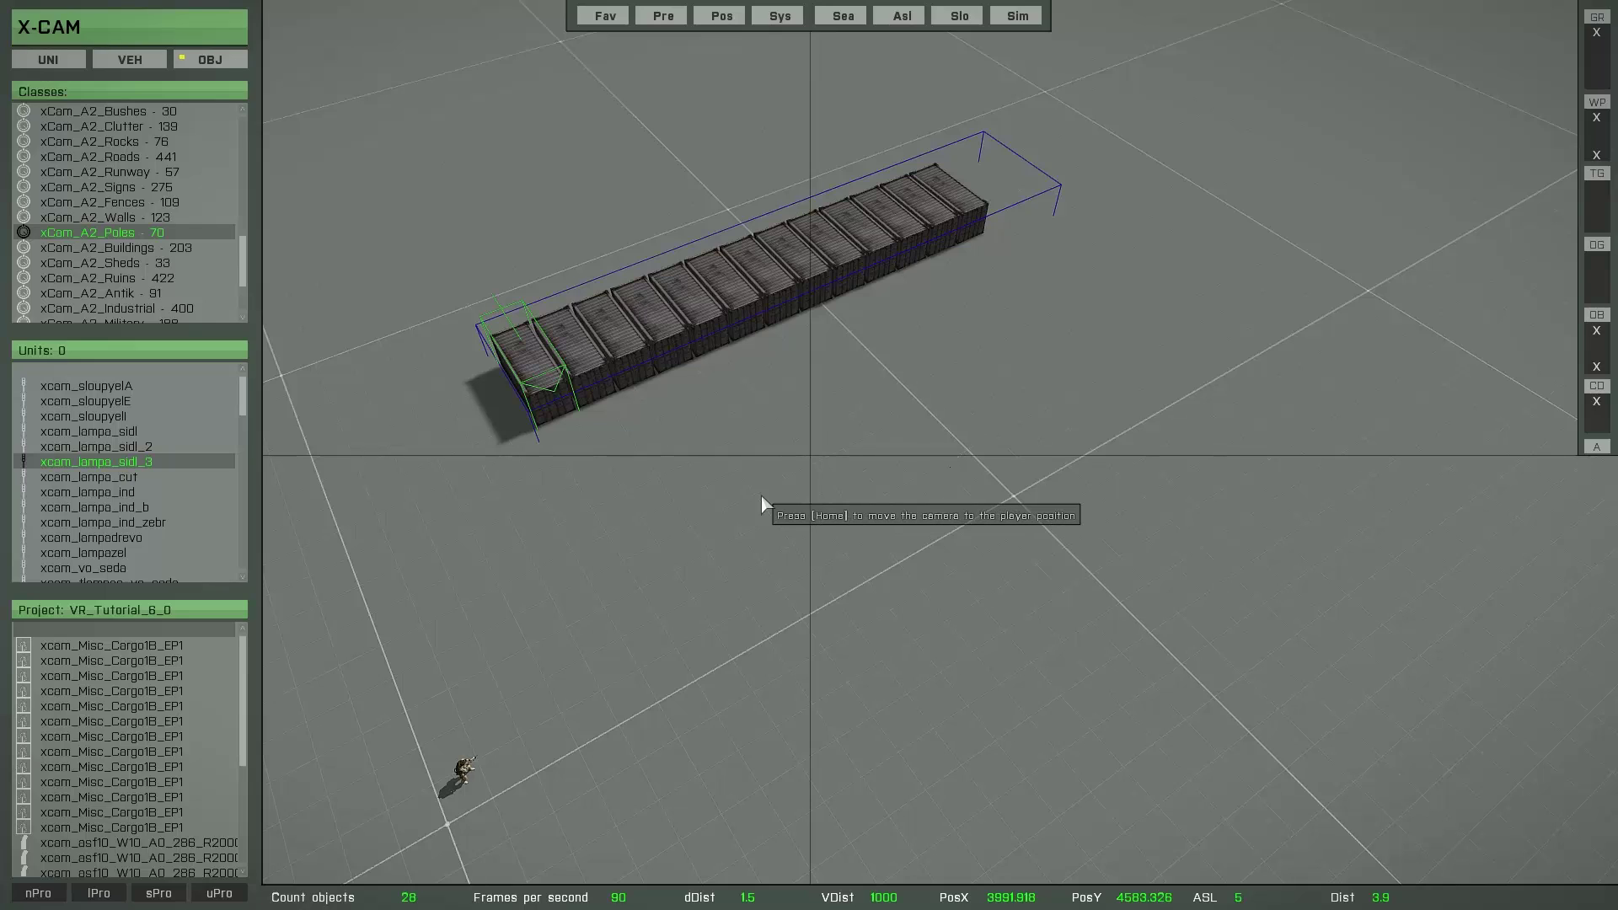
Duplicate the container row repeatedly, setting each copy directly alongside the last to form five parallel rows on the ground
{"action": "key", "text": "ctrl+v"}
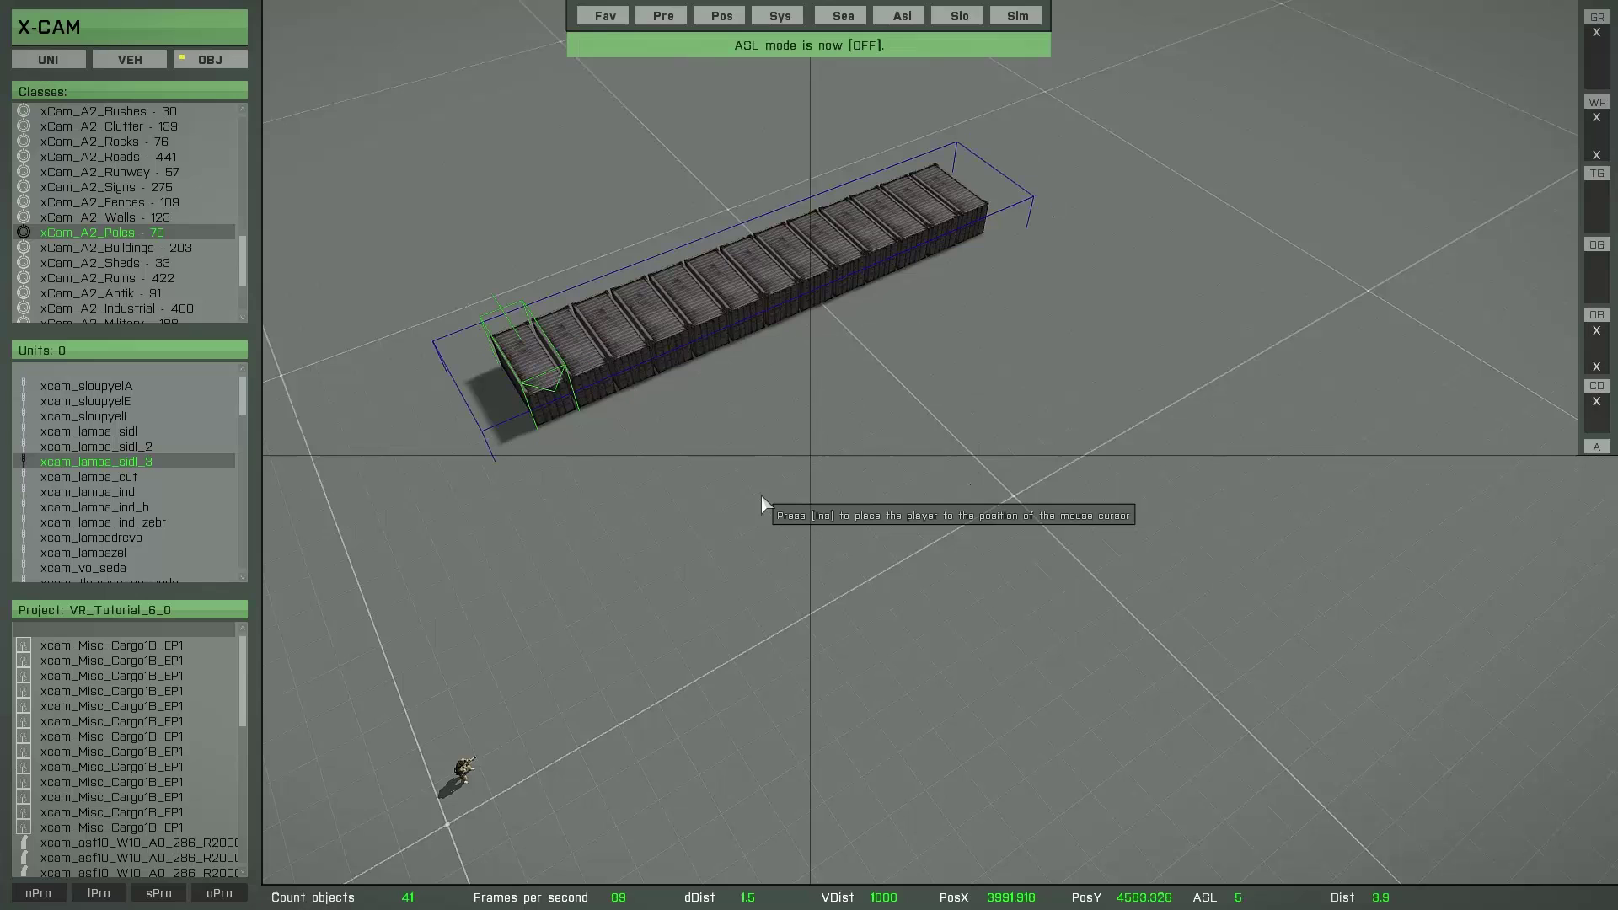
{"action": "key", "text": "Down"}
{"action": "key", "text": "ctrl+v"}
{"action": "key", "text": "Down"}
{"action": "key", "text": "ctrl+v"}
{"action": "key", "text": "ctrl+v"}
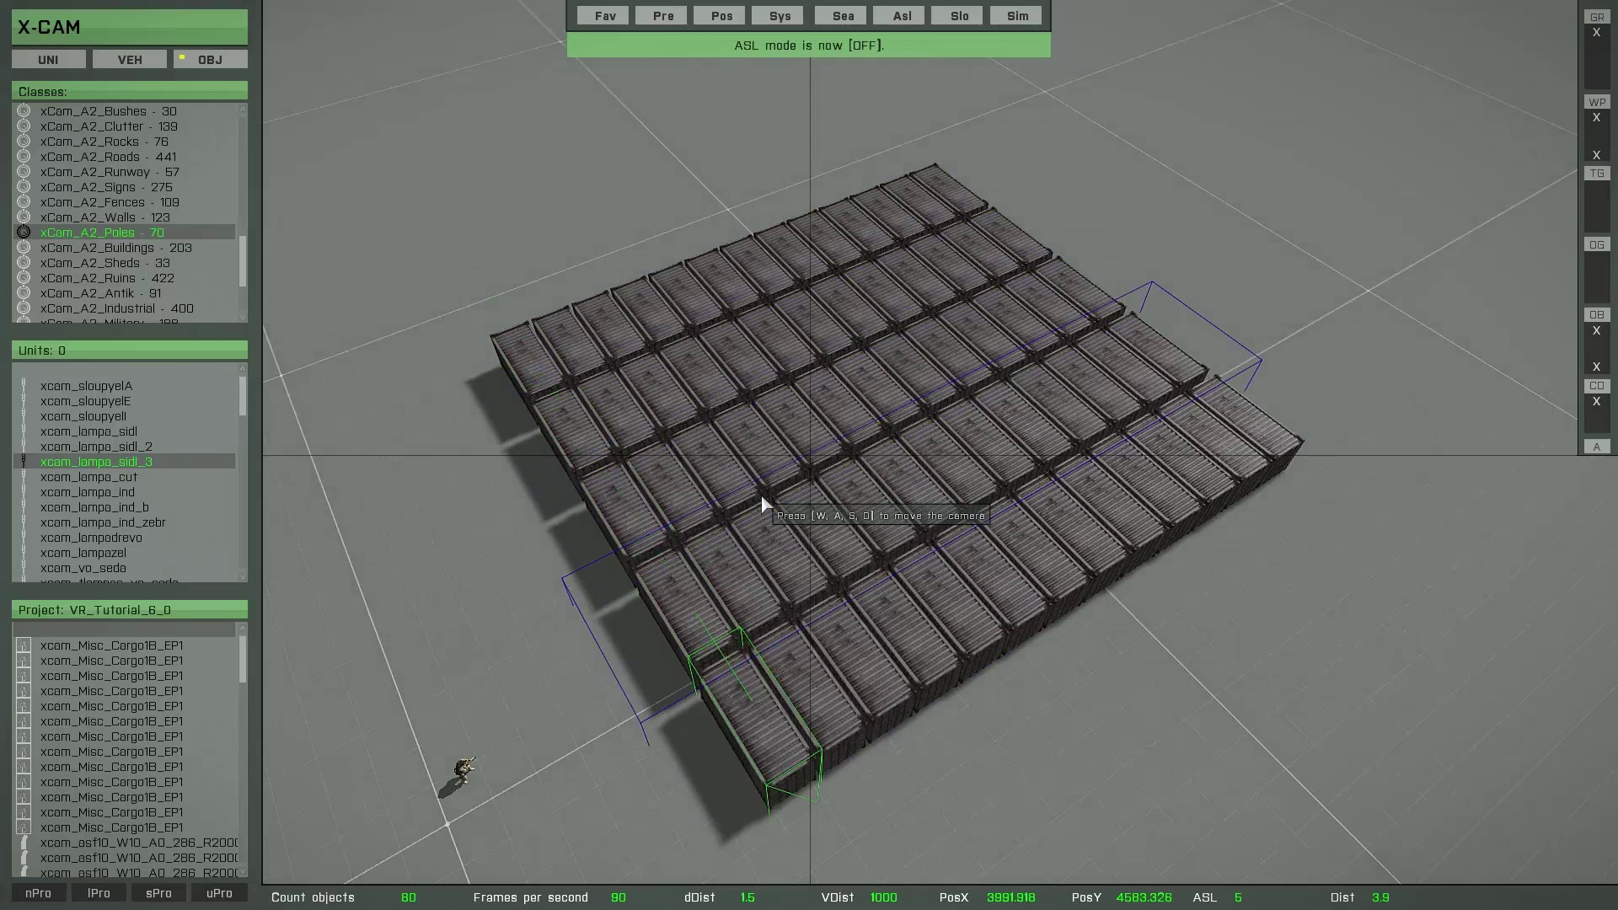
Stack duplicates of the container row on top of the front row to build a tall wall
{"action": "key", "text": "ctrl+v"}
{"action": "key", "text": "ctrl+v"}
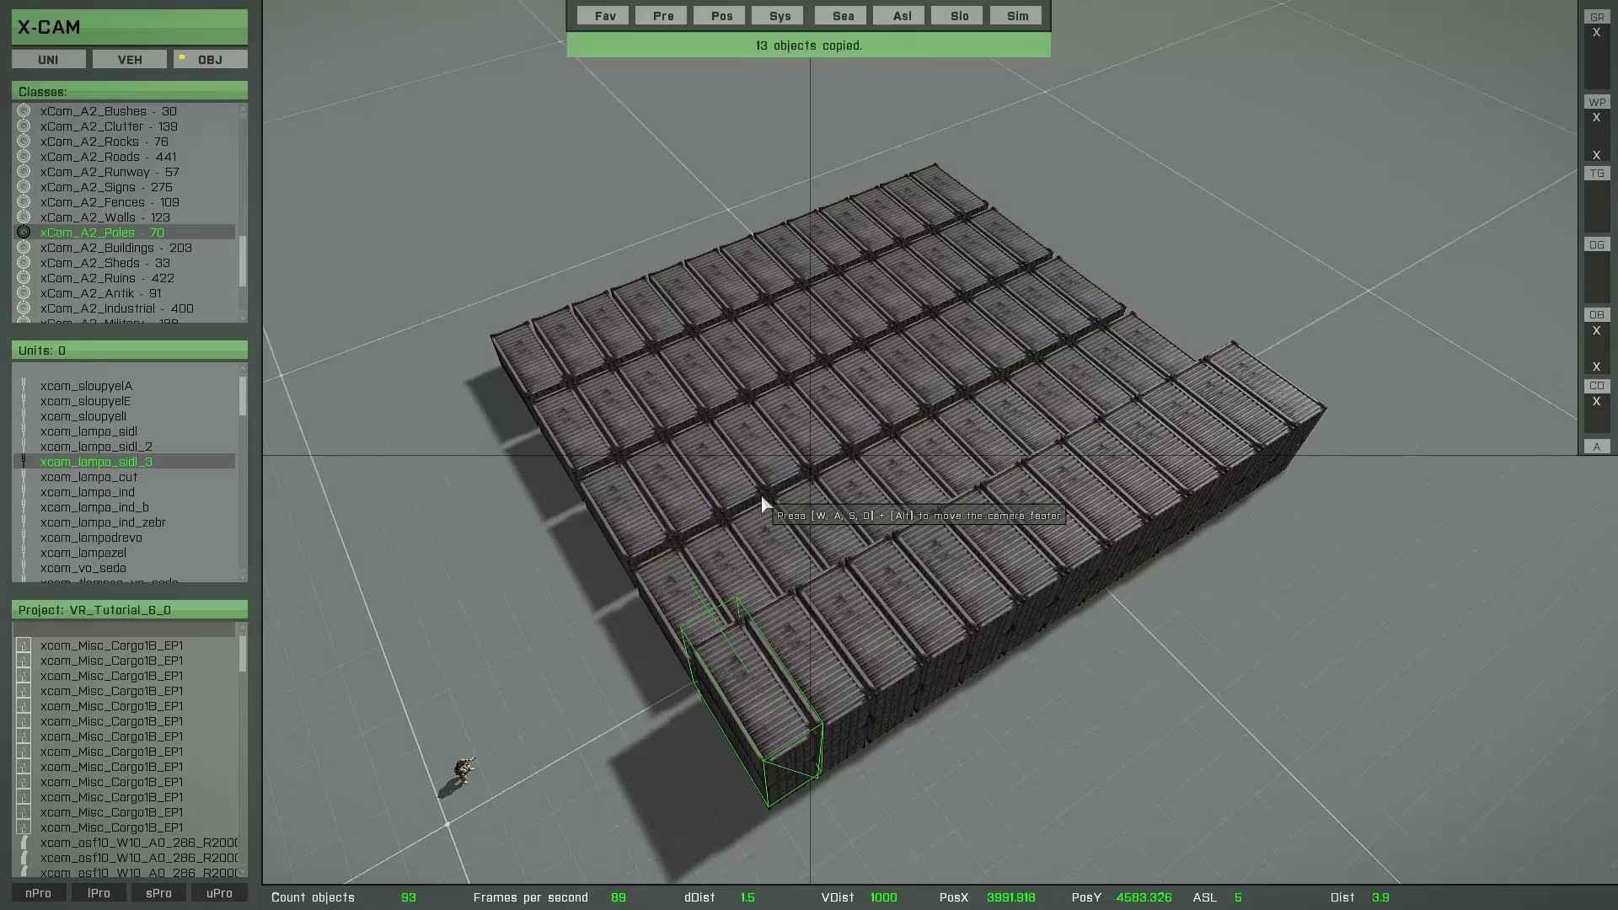
{"action": "key", "text": "ctrl+v"}
{"action": "key", "text": "ctrl+v"}
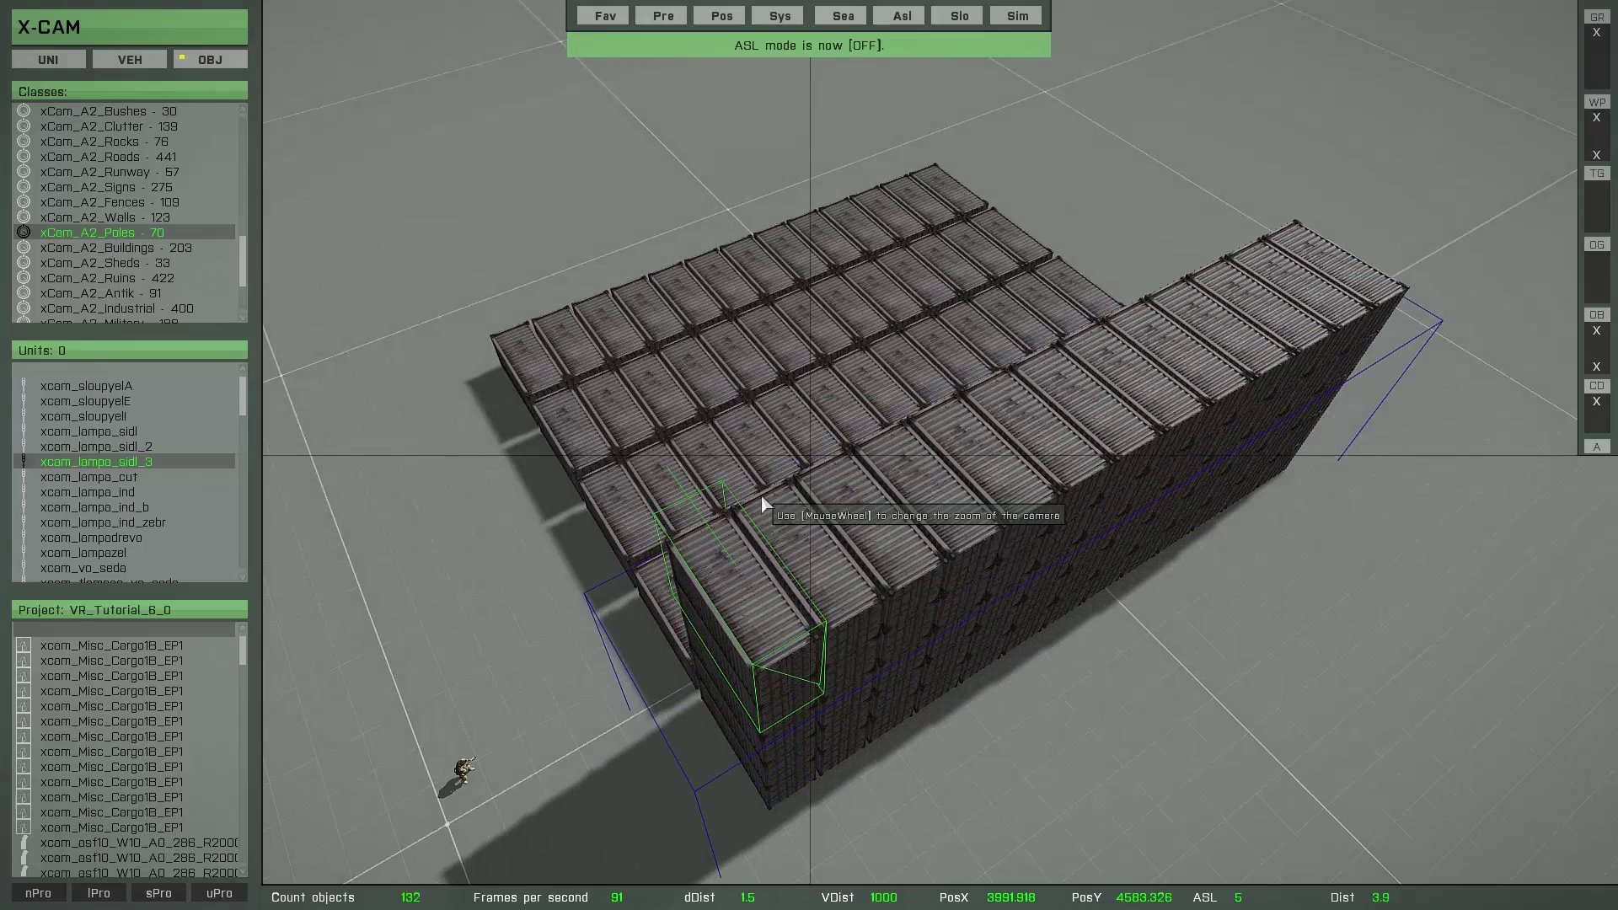
Place further row copies across the top level to the rear, and down above the rearmost ground row to close the structure
{"action": "key", "text": "ctrl+v"}
{"action": "key", "text": "ctrl+v"}
{"action": "key", "text": "ctrl+v"}
{"action": "key", "text": "ctrl+v"}
{"action": "key", "text": "ctrl+v"}
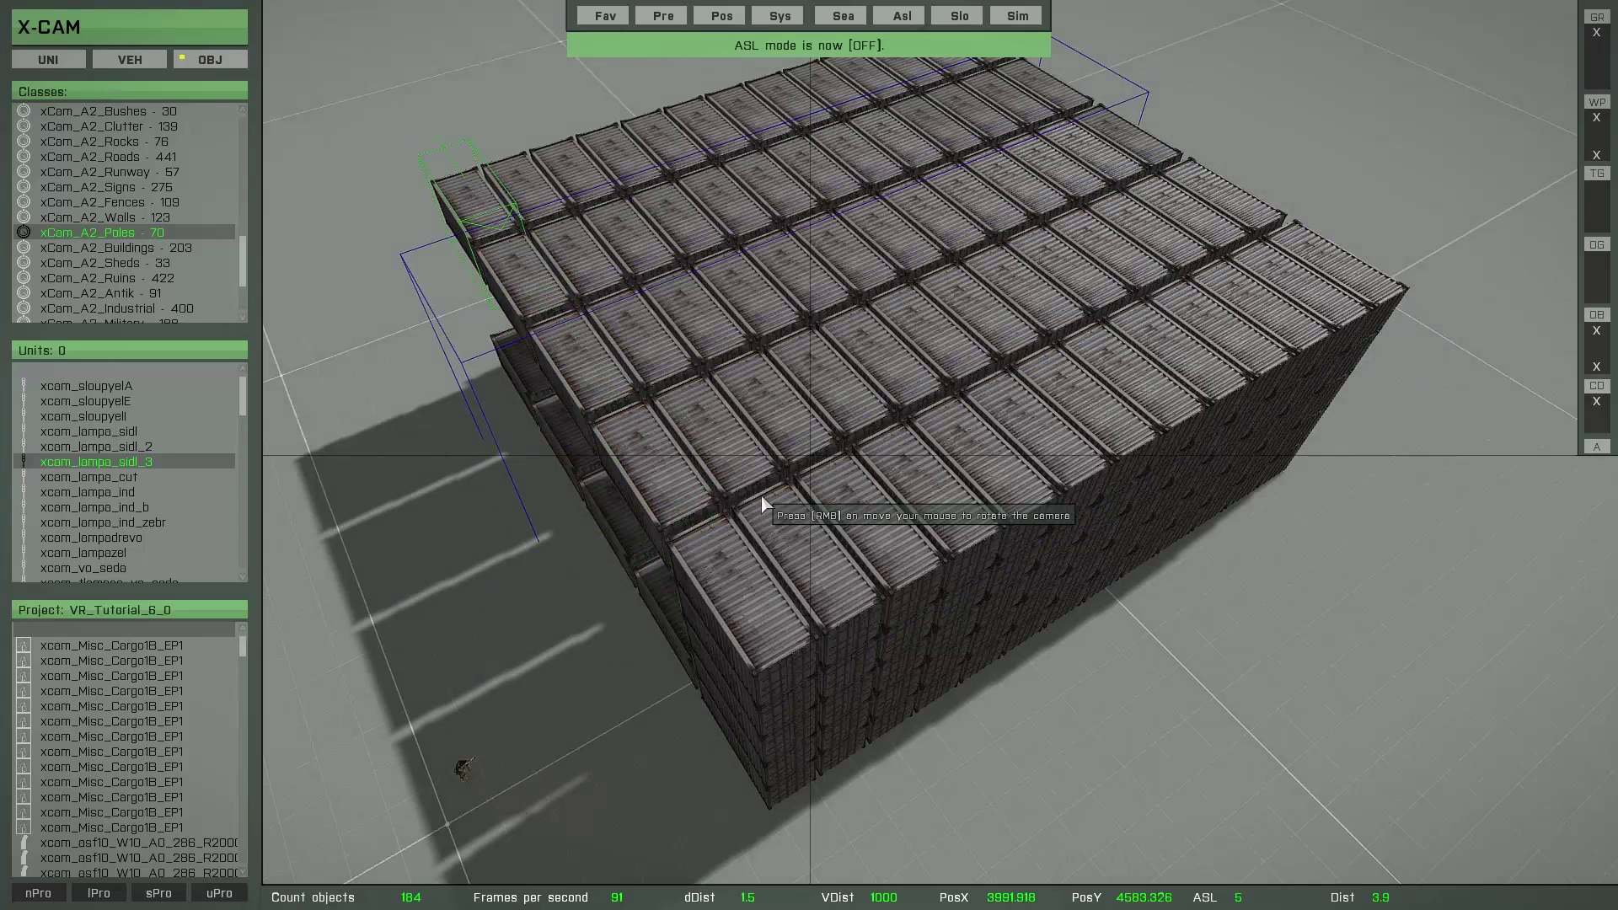
{"action": "key", "text": "ctrl+v"}
{"action": "key", "text": "ctrl+v"}
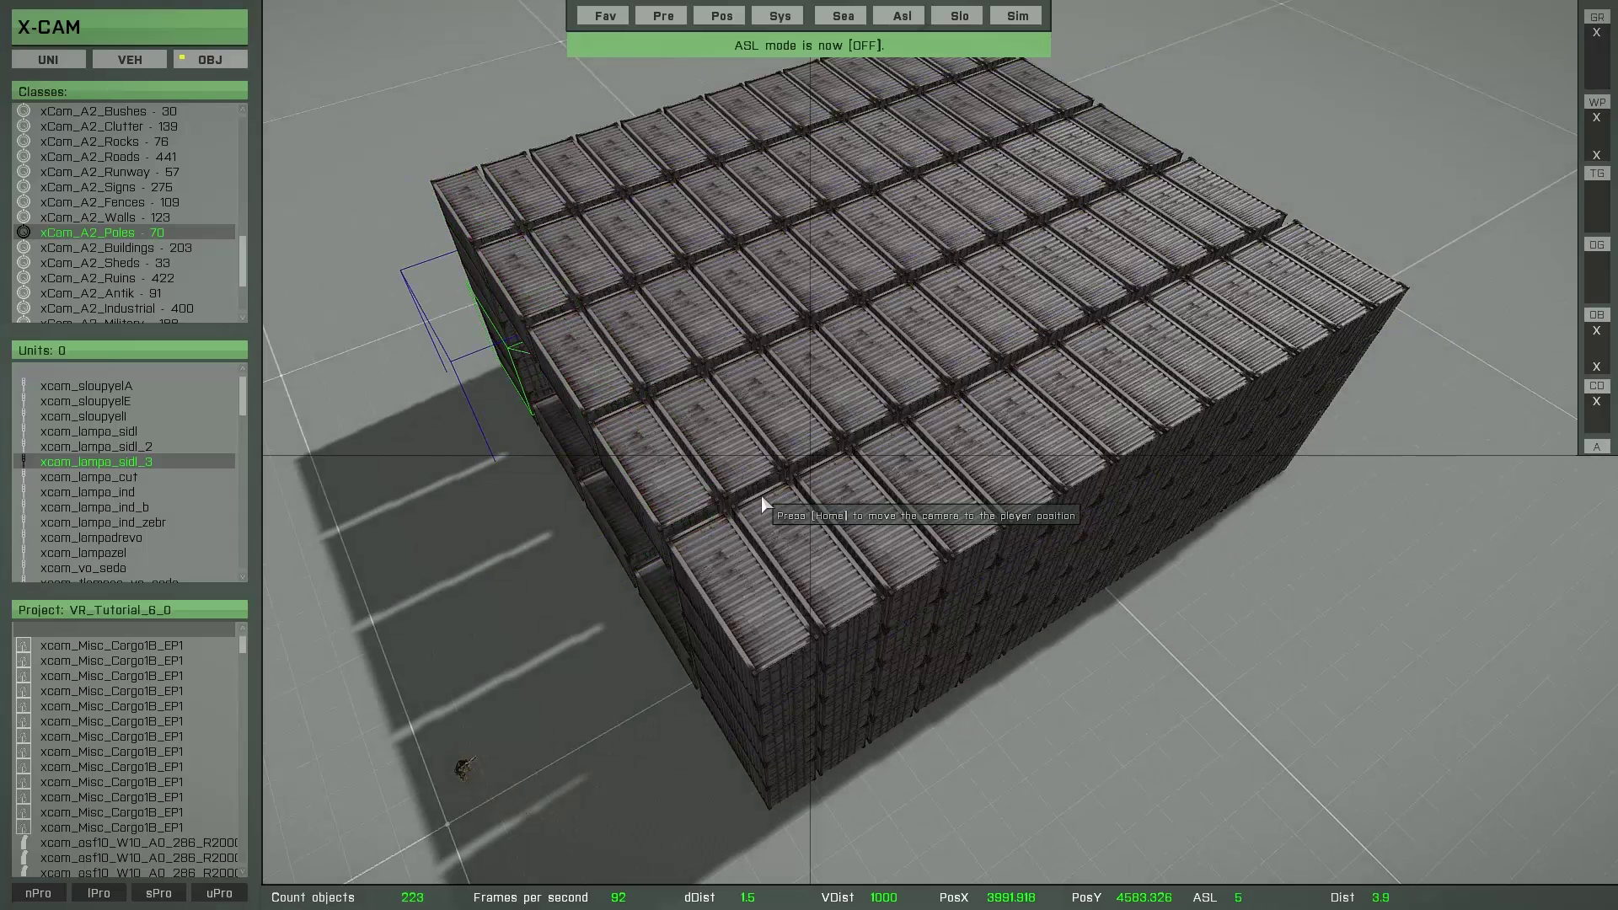
Examine the finished container structure from different sides and distances
{"action": "key", "text": "s"}
{"action": "key", "text": "z"}
{"action": "key", "text": "a"}
{"action": "right_click_drag", "start_coordinate": [450, 473], "coordinate": [573, 578]}
{"action": "key", "text": "w"}
{"action": "key", "text": "z"}
{"action": "key", "text": "s"}
{"action": "scroll", "coordinate": [785, 529], "scroll_direction": "down", "scroll_amount": 5}
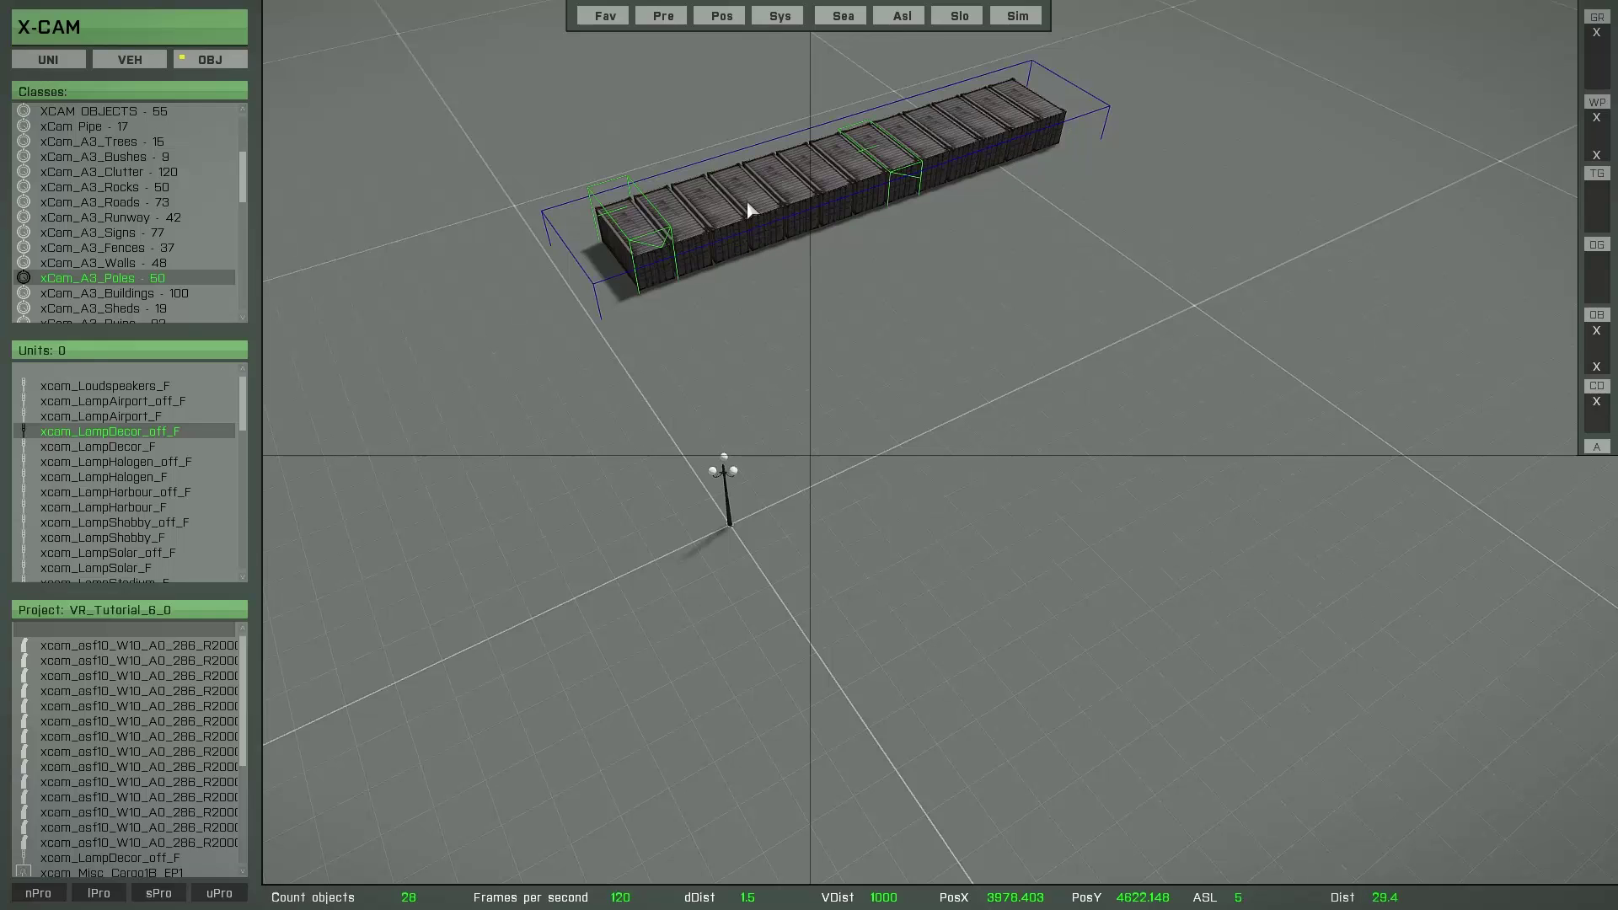
Move the container row next to the decorative lamp and try rotating it freely around that lamp
{"action": "left_click", "coordinate": [747, 506]}
{"action": "left_click_drag", "start_coordinate": [705, 243], "coordinate": [776, 482]}
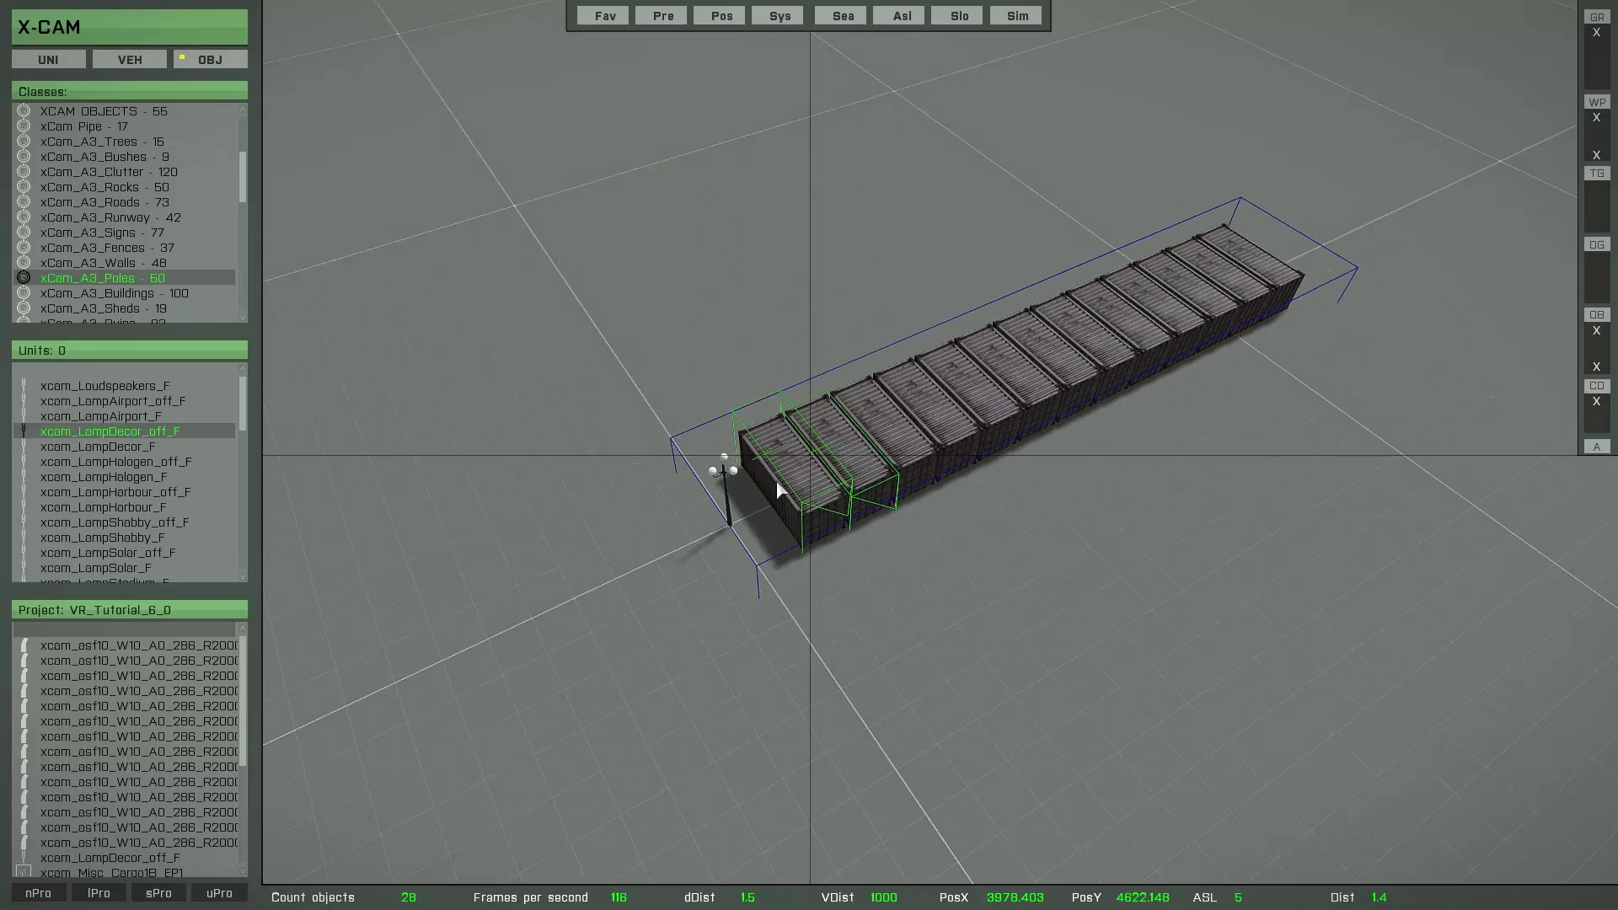
{"action": "left_click", "coordinate": [729, 511], "text": "shift"}
{"action": "left_click_drag", "start_coordinate": [730, 516], "coordinate": [1160, 570], "text": "shift"}
{"action": "left_click_drag", "start_coordinate": [847, 527], "coordinate": [1015, 630], "text": "shift"}
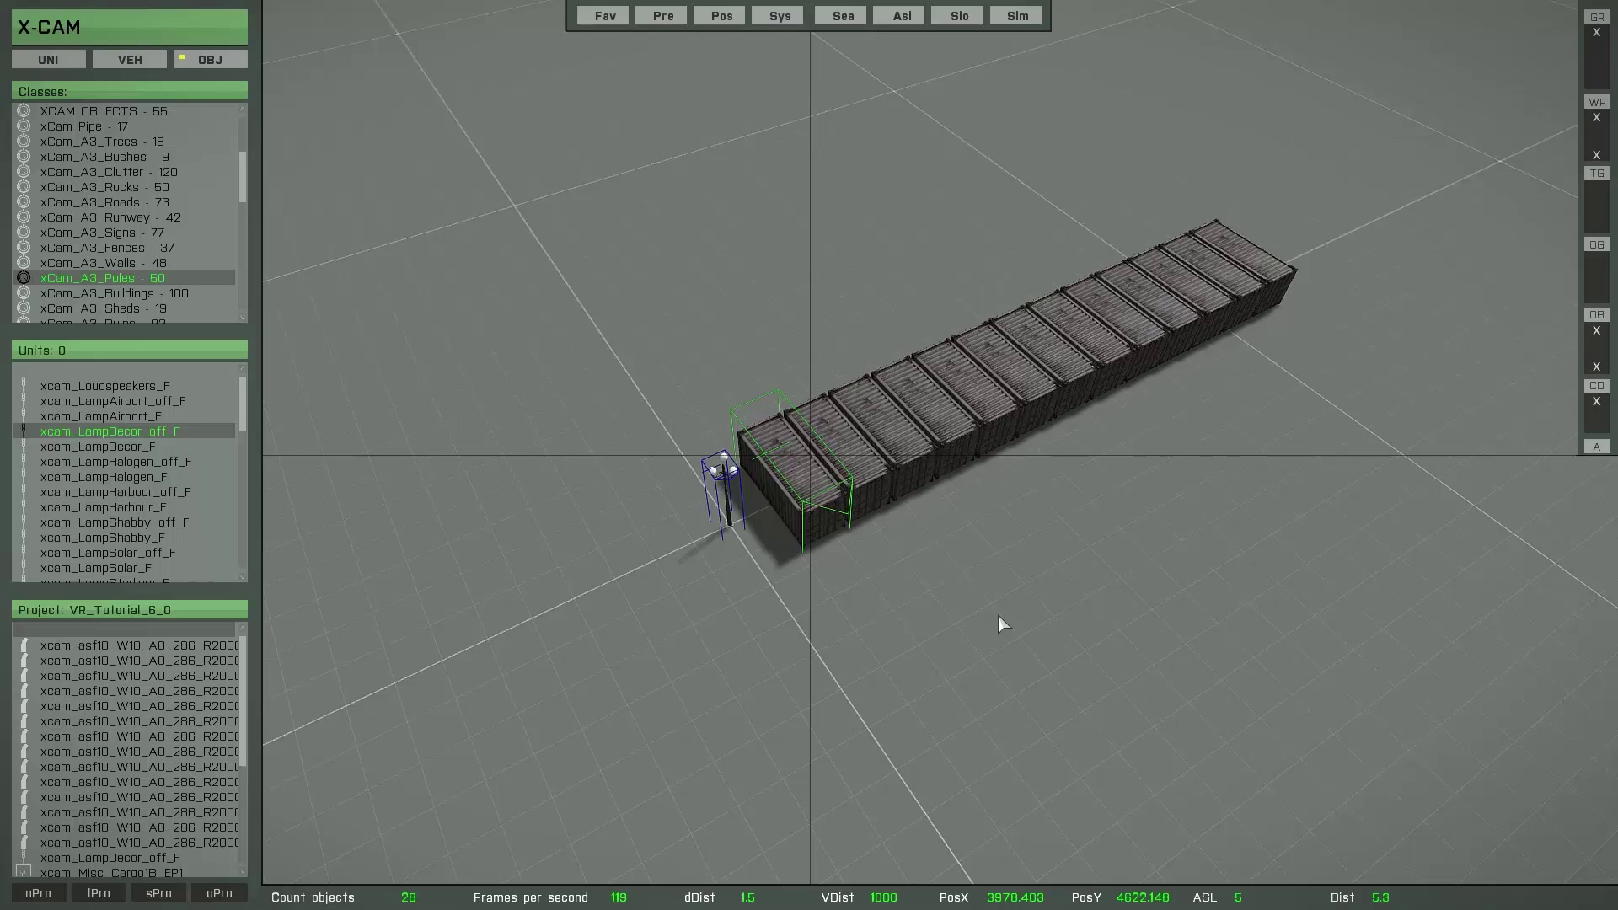
{"action": "scroll", "coordinate": [998, 616], "scroll_direction": "down", "scroll_amount": 6, "text": "shift"}
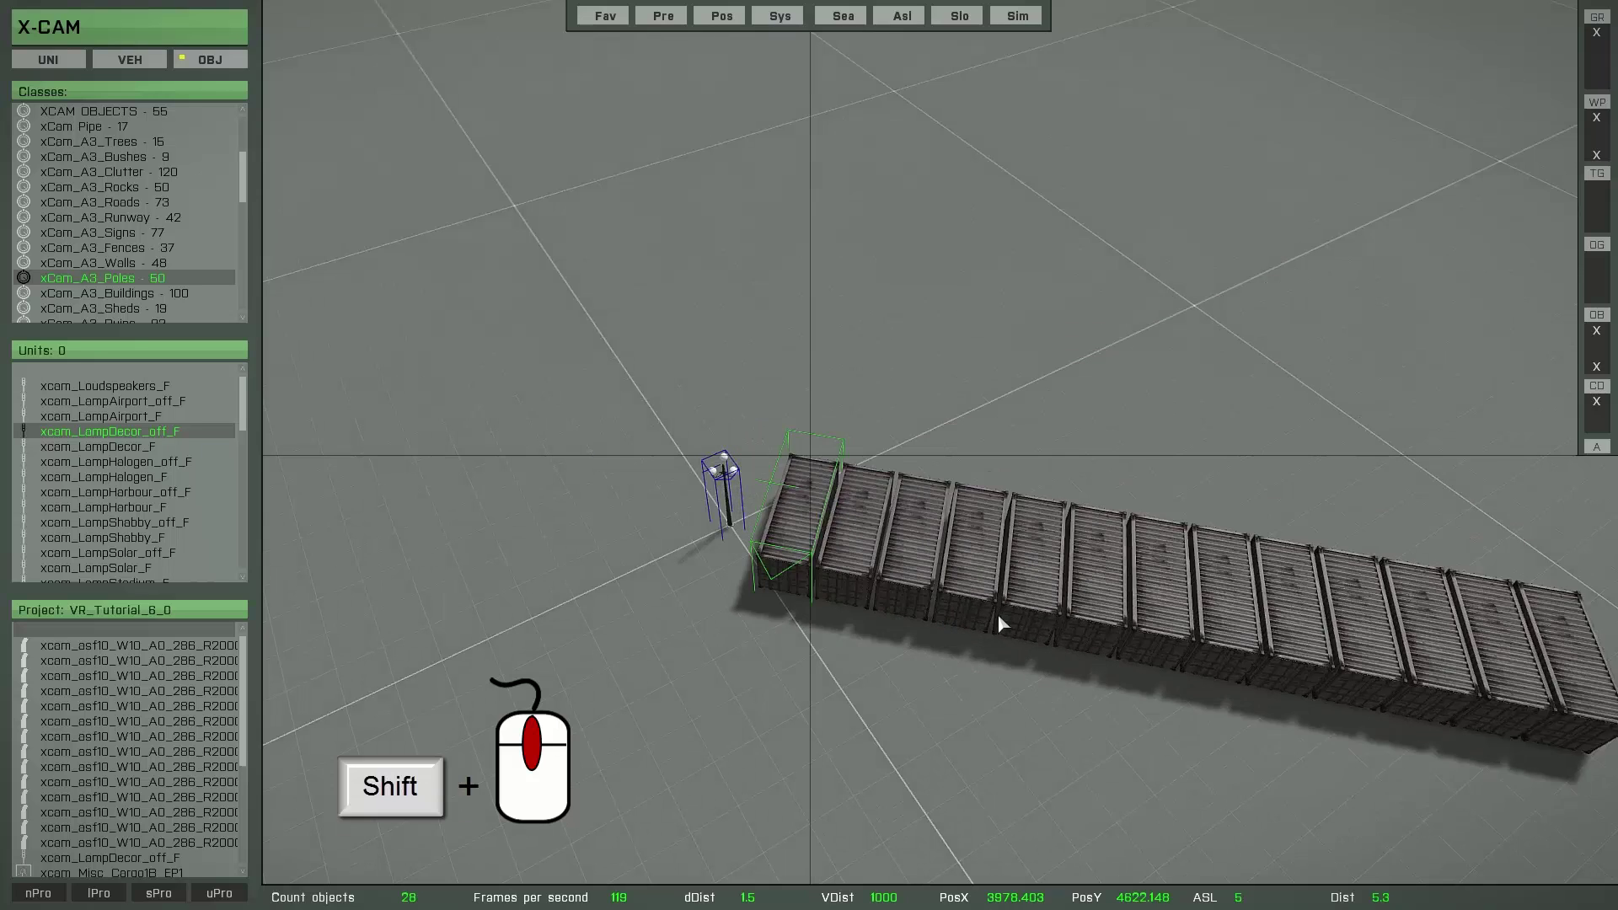
{"action": "left_click_drag", "start_coordinate": [999, 622], "coordinate": [1013, 580], "text": "shift"}
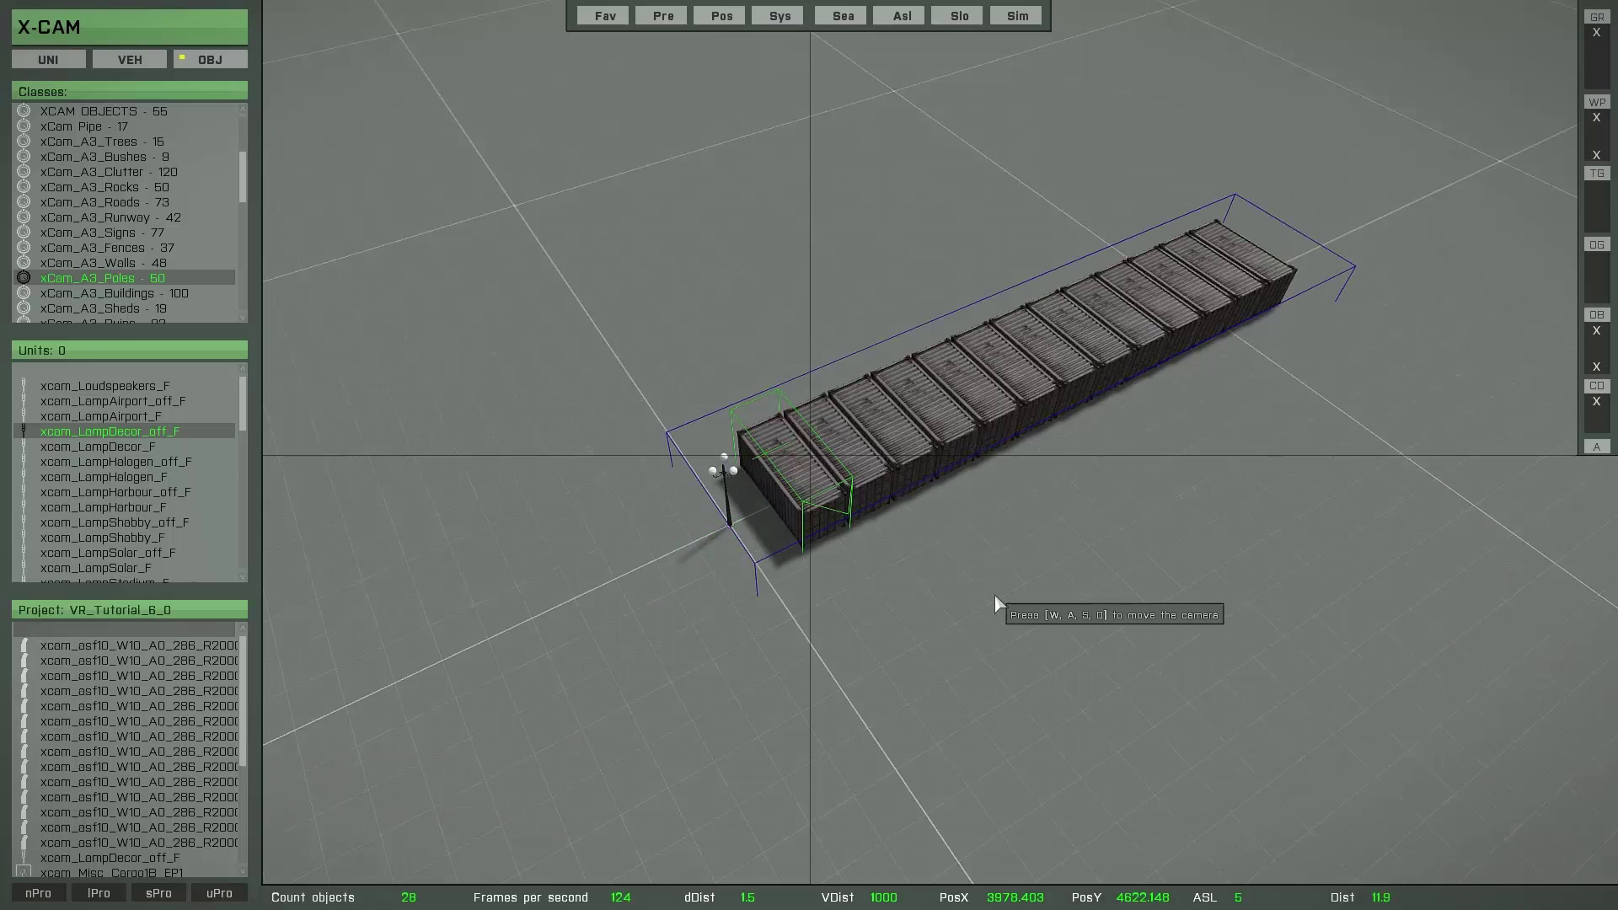
Try rotating the container row around the lamp in fixed increments, in one direction and back
{"action": "left_click", "coordinate": [726, 492]}
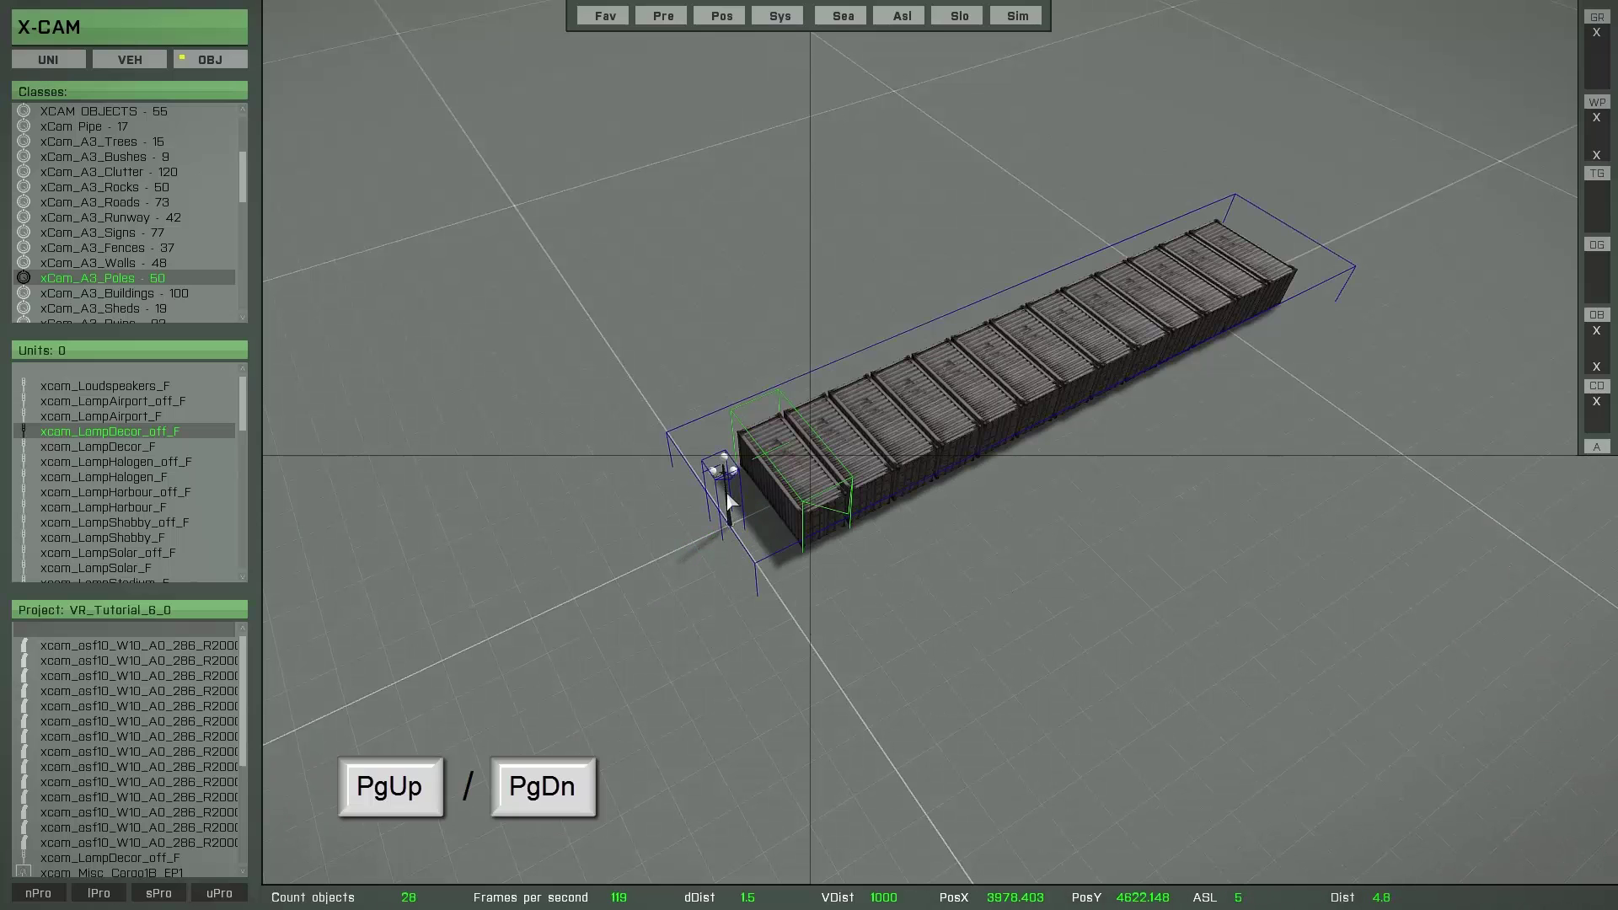
{"action": "key", "text": "Page_Up"}
{"action": "key", "text": "Page_Up"}
{"action": "key", "text": "Page_Up"}
{"action": "key", "text": "Page_Up"}
{"action": "key", "text": "Page_Up"}
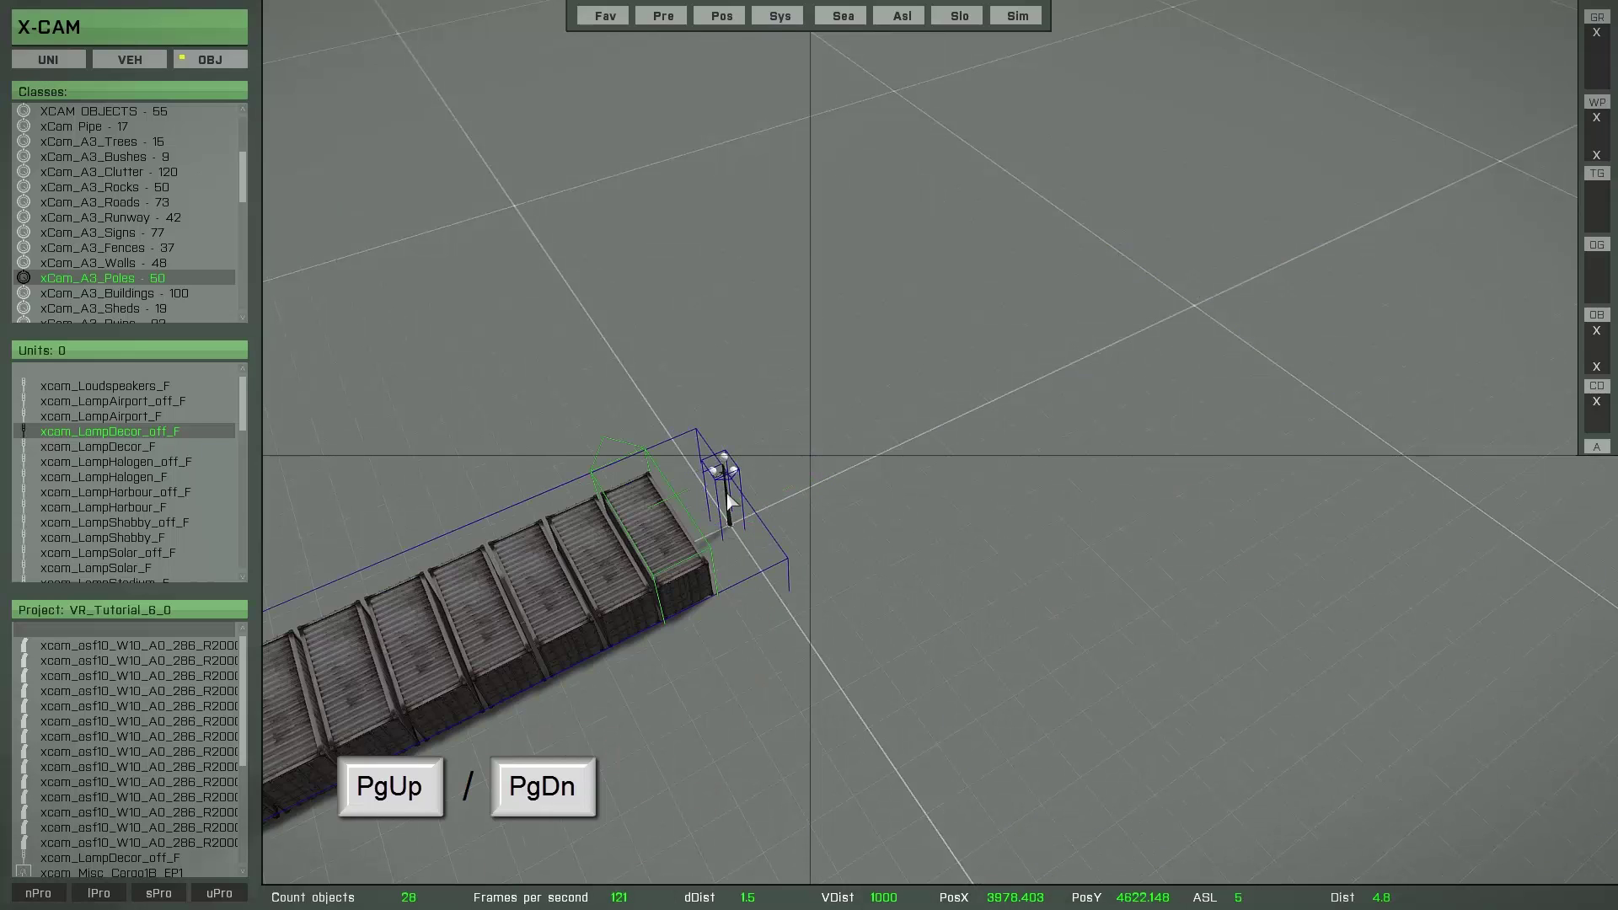
{"action": "key", "text": "Page_Down"}
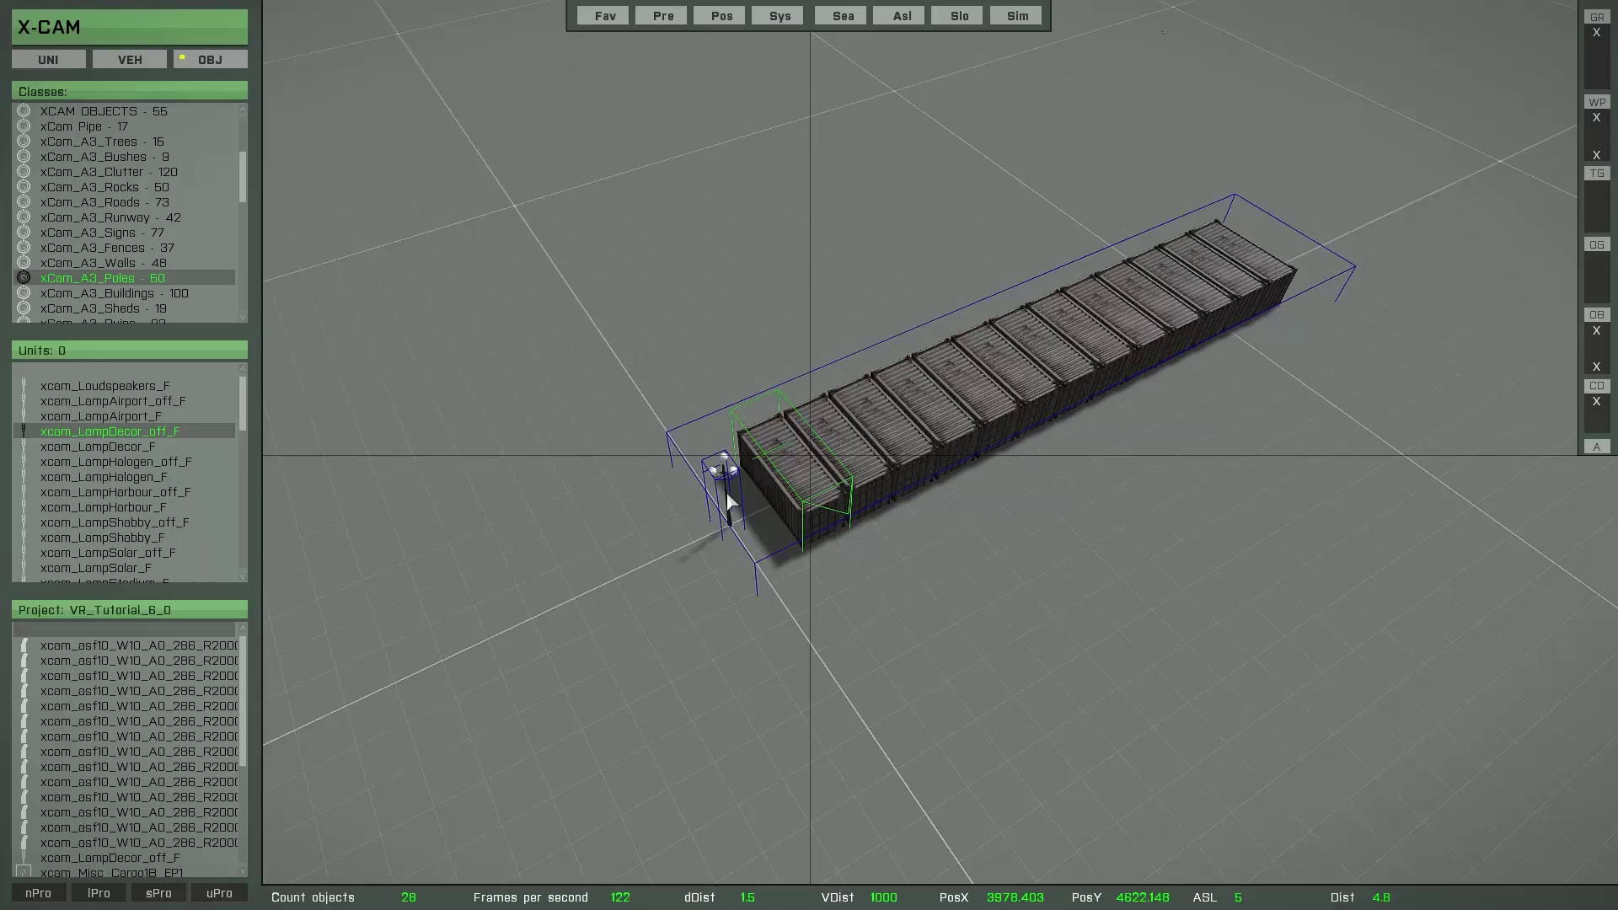
{"action": "key", "text": "Page_Down"}
Duplicate the container row three times, rotating each copy a quarter turn around the lamp to form a four-armed cross
{"action": "key", "text": "ctrl+v"}
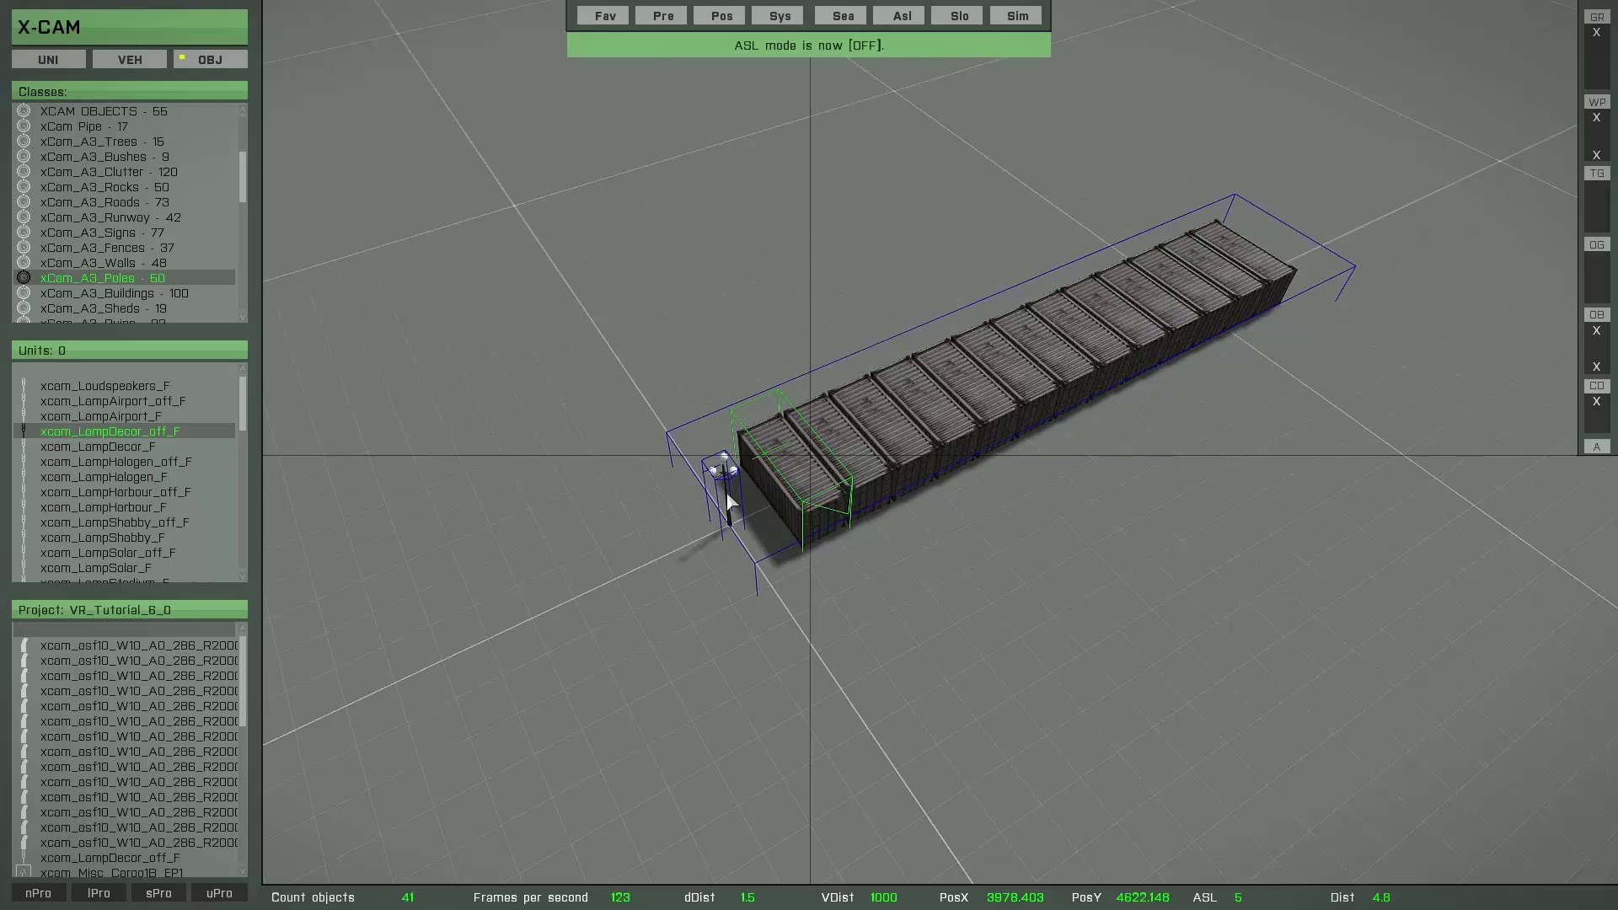
{"action": "key", "text": "r"}
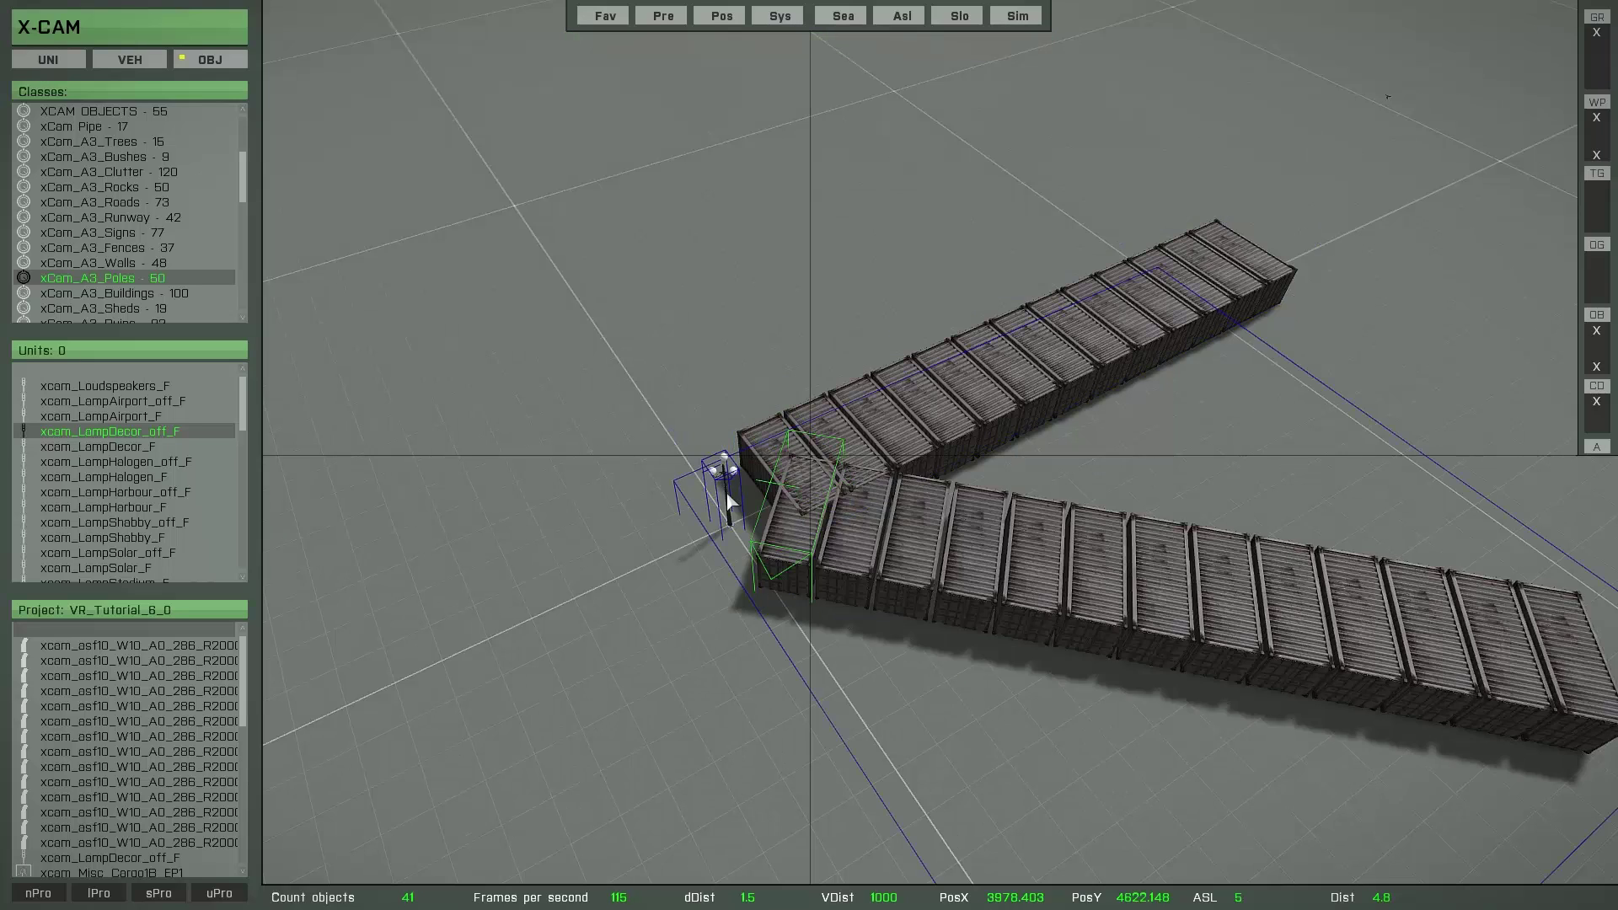
{"action": "scroll", "coordinate": [726, 492], "scroll_direction": "down", "scroll_amount": 1, "text": "shift"}
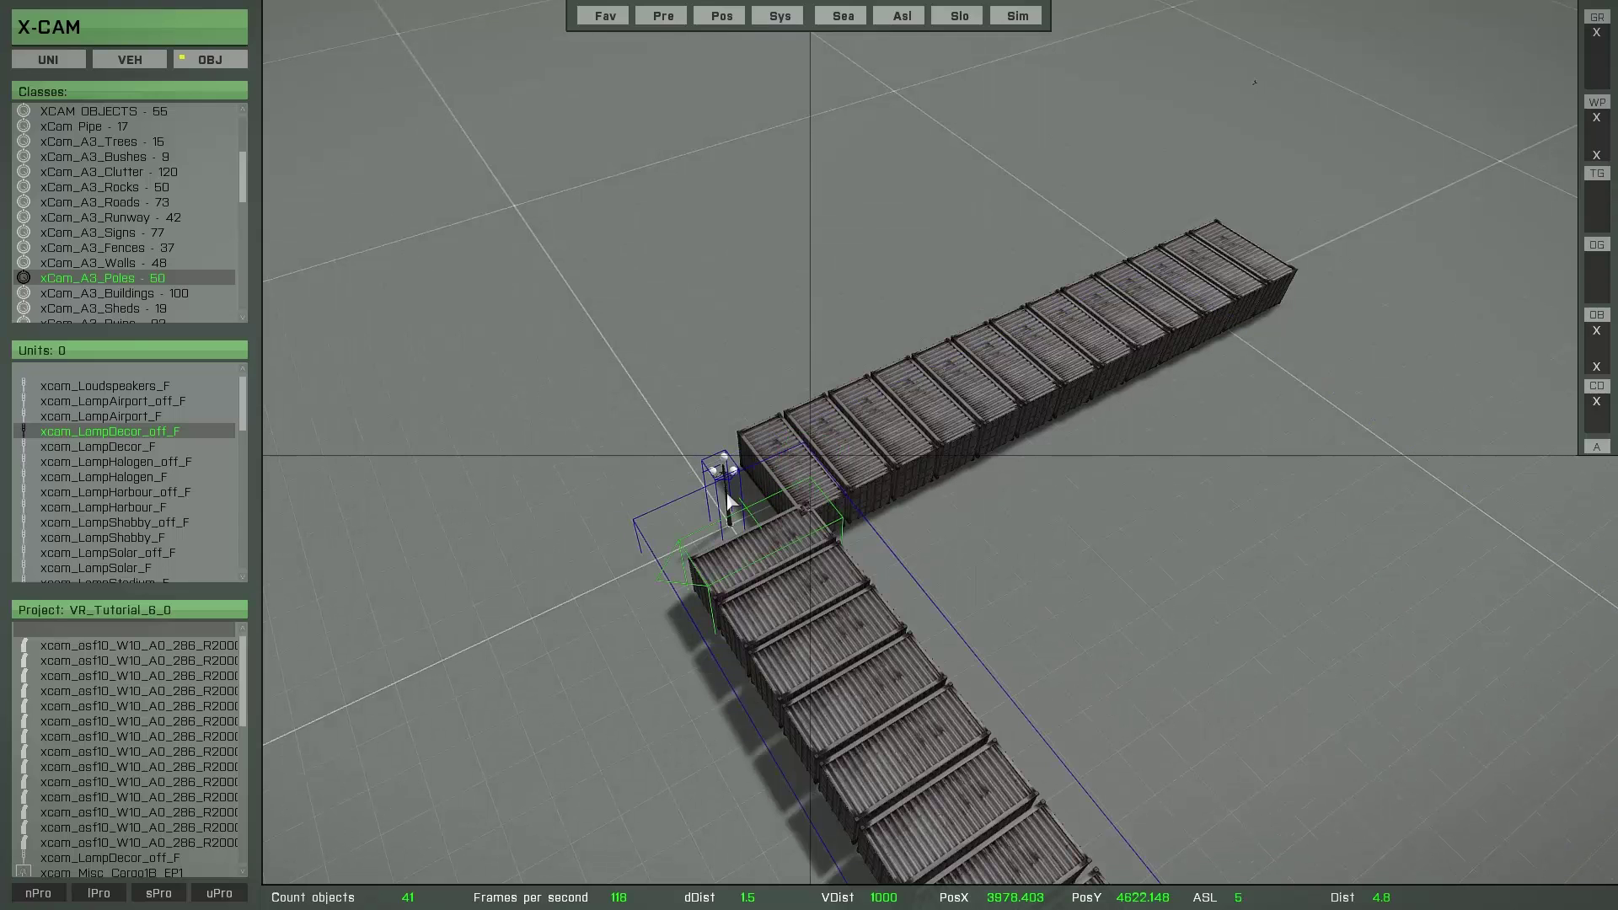
{"action": "key", "text": "l"}
{"action": "scroll", "coordinate": [727, 495], "scroll_direction": "down", "scroll_amount": 1, "text": "shift"}
{"action": "key", "text": "l"}
{"action": "scroll", "coordinate": [726, 496], "scroll_direction": "down", "scroll_amount": 1, "text": "shift"}
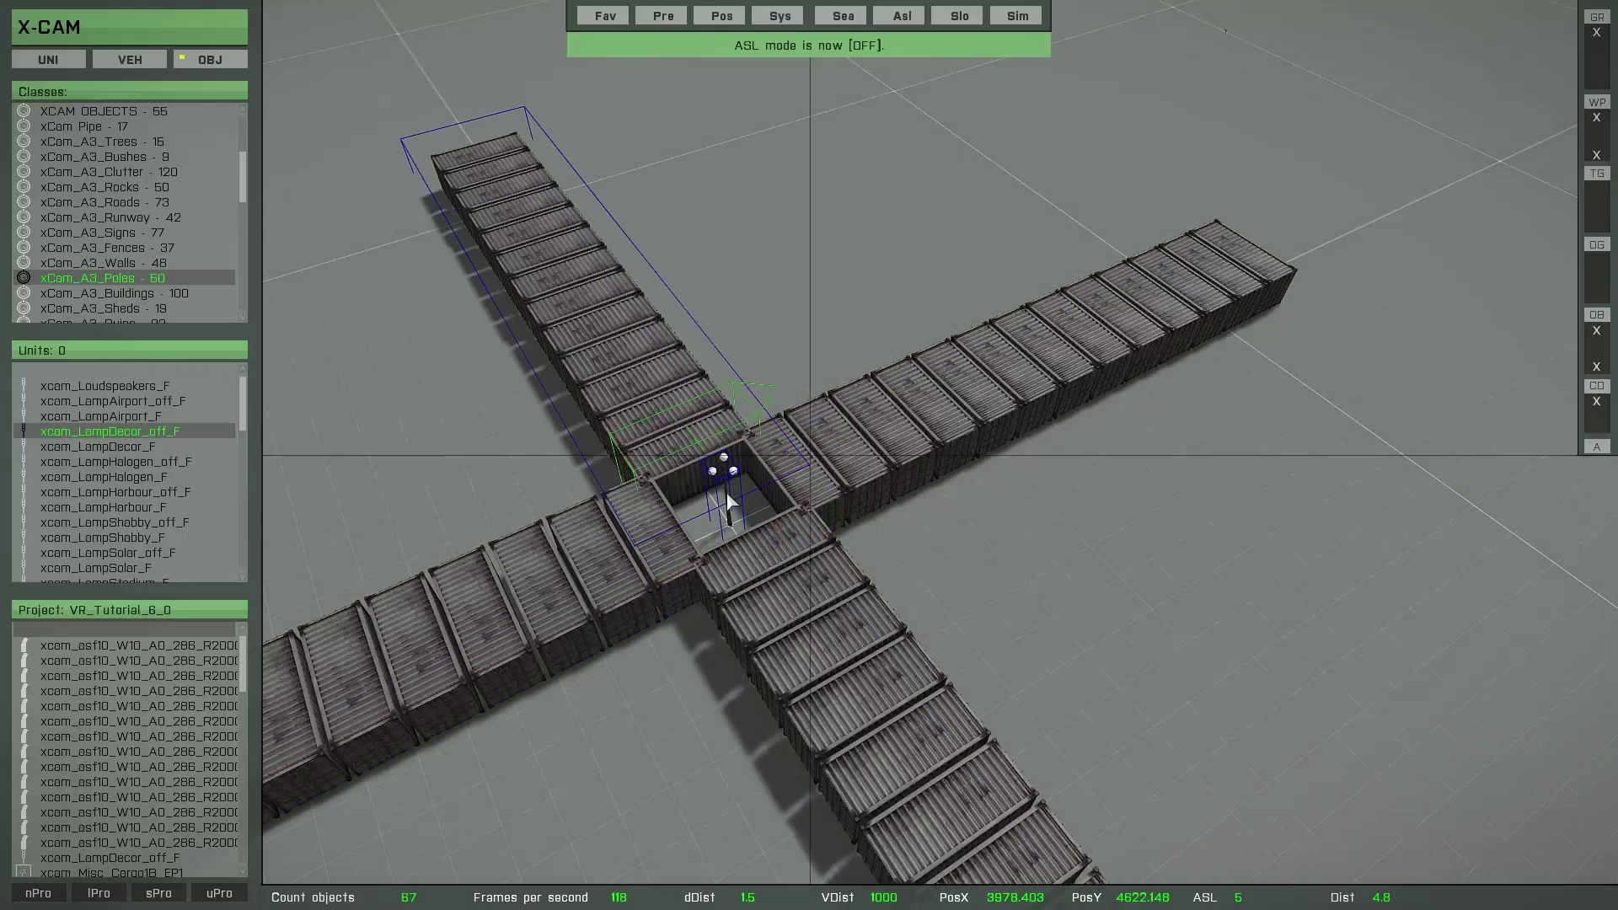
{"action": "right_click_drag", "start_coordinate": [726, 492], "coordinate": [1035, 600]}
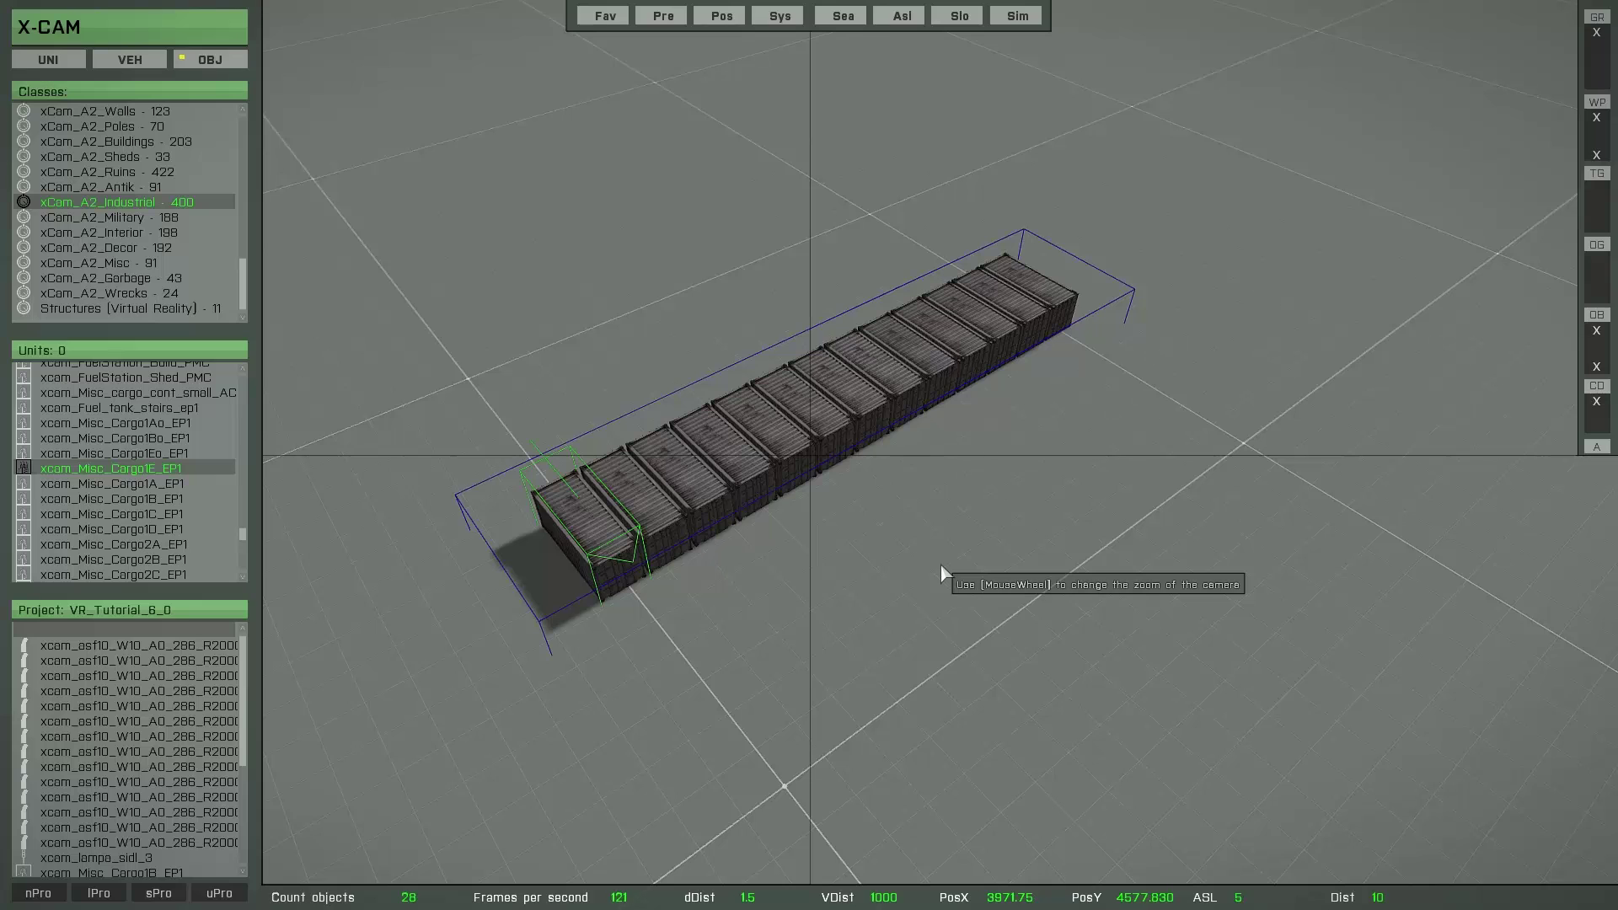
Try rotating the container row around different pivot containers, in its middle, at its far end and at its near end
{"action": "left_click_drag", "start_coordinate": [831, 594], "coordinate": [856, 571], "text": "shift"}
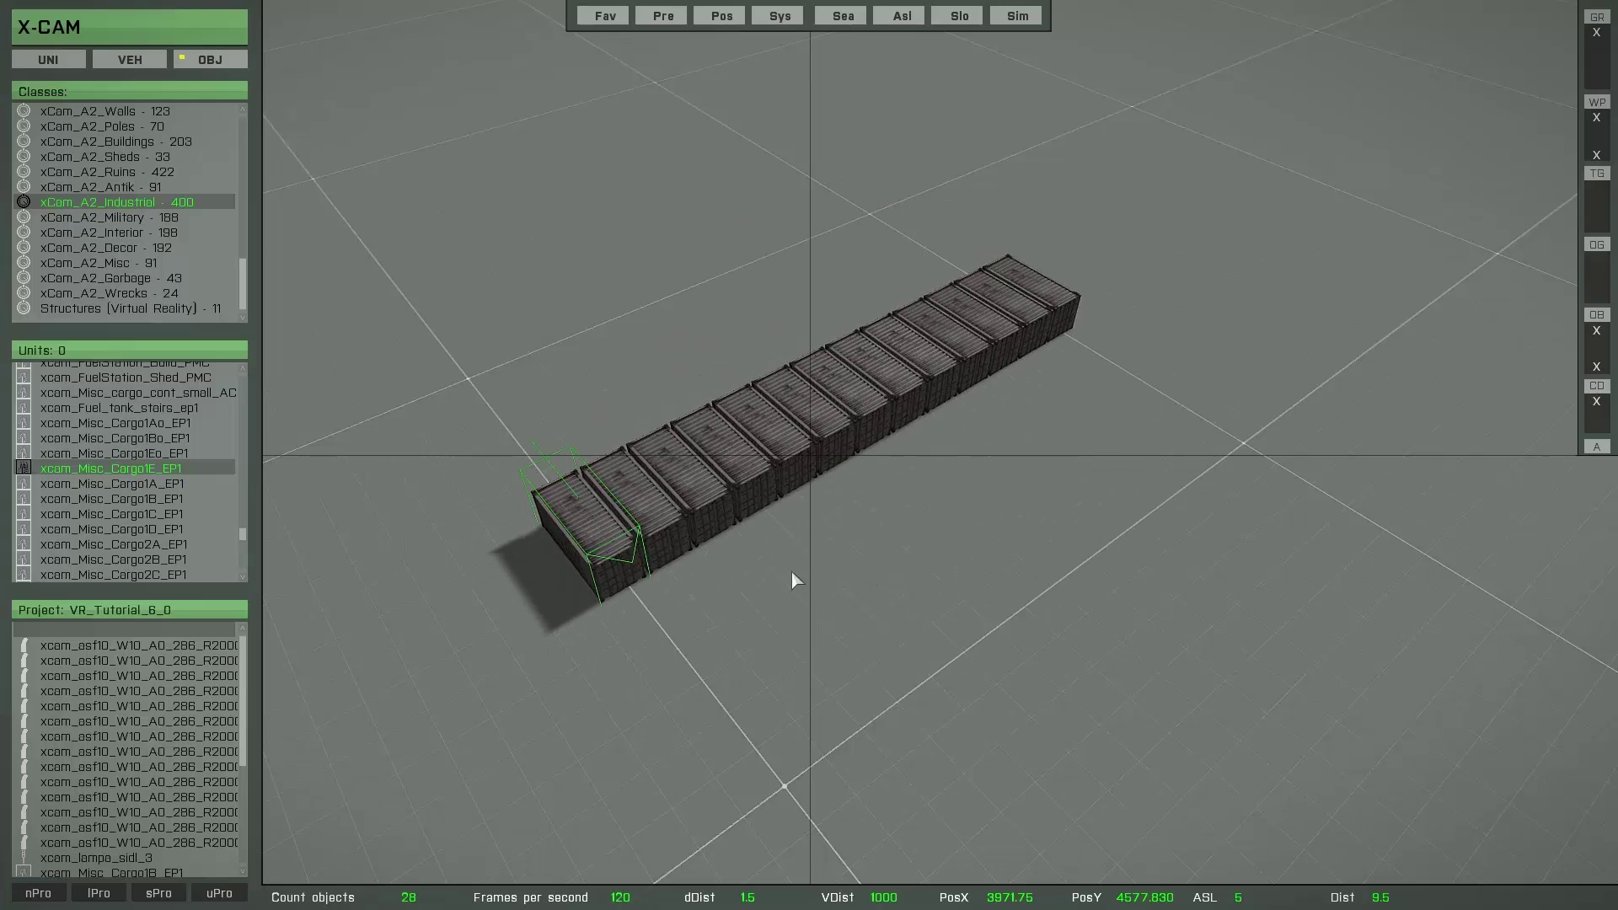
{"action": "left_click", "coordinate": [756, 455], "text": "ctrl"}
{"action": "left_click_drag", "start_coordinate": [756, 456], "coordinate": [864, 396]}
{"action": "left_click", "coordinate": [856, 390]}
{"action": "mouse_move", "coordinate": [914, 580]}
{"action": "left_mouse_down", "text": "shift"}
{"action": "mouse_move", "coordinate": [1162, 612]}
{"action": "mouse_move", "coordinate": [738, 504]}
{"action": "mouse_move", "coordinate": [964, 568]}
{"action": "mouse_move", "coordinate": [910, 553]}
{"action": "left_mouse_up", "text": "shift"}
{"action": "left_click", "coordinate": [1033, 311]}
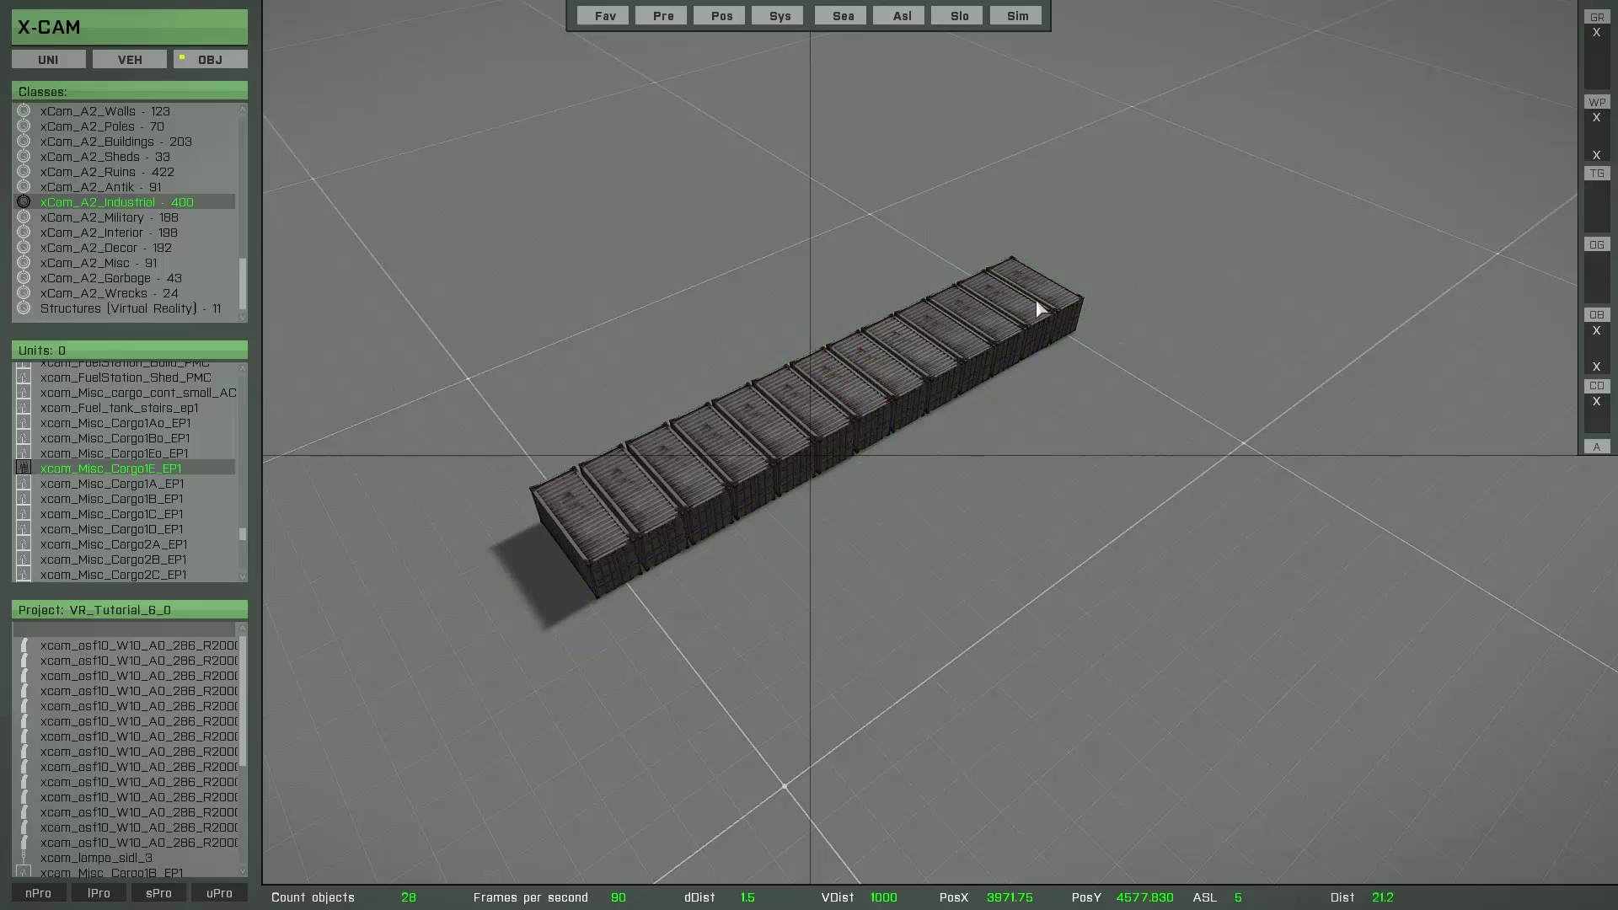
{"action": "left_click_drag", "start_coordinate": [1028, 313], "coordinate": [903, 535], "text": "shift"}
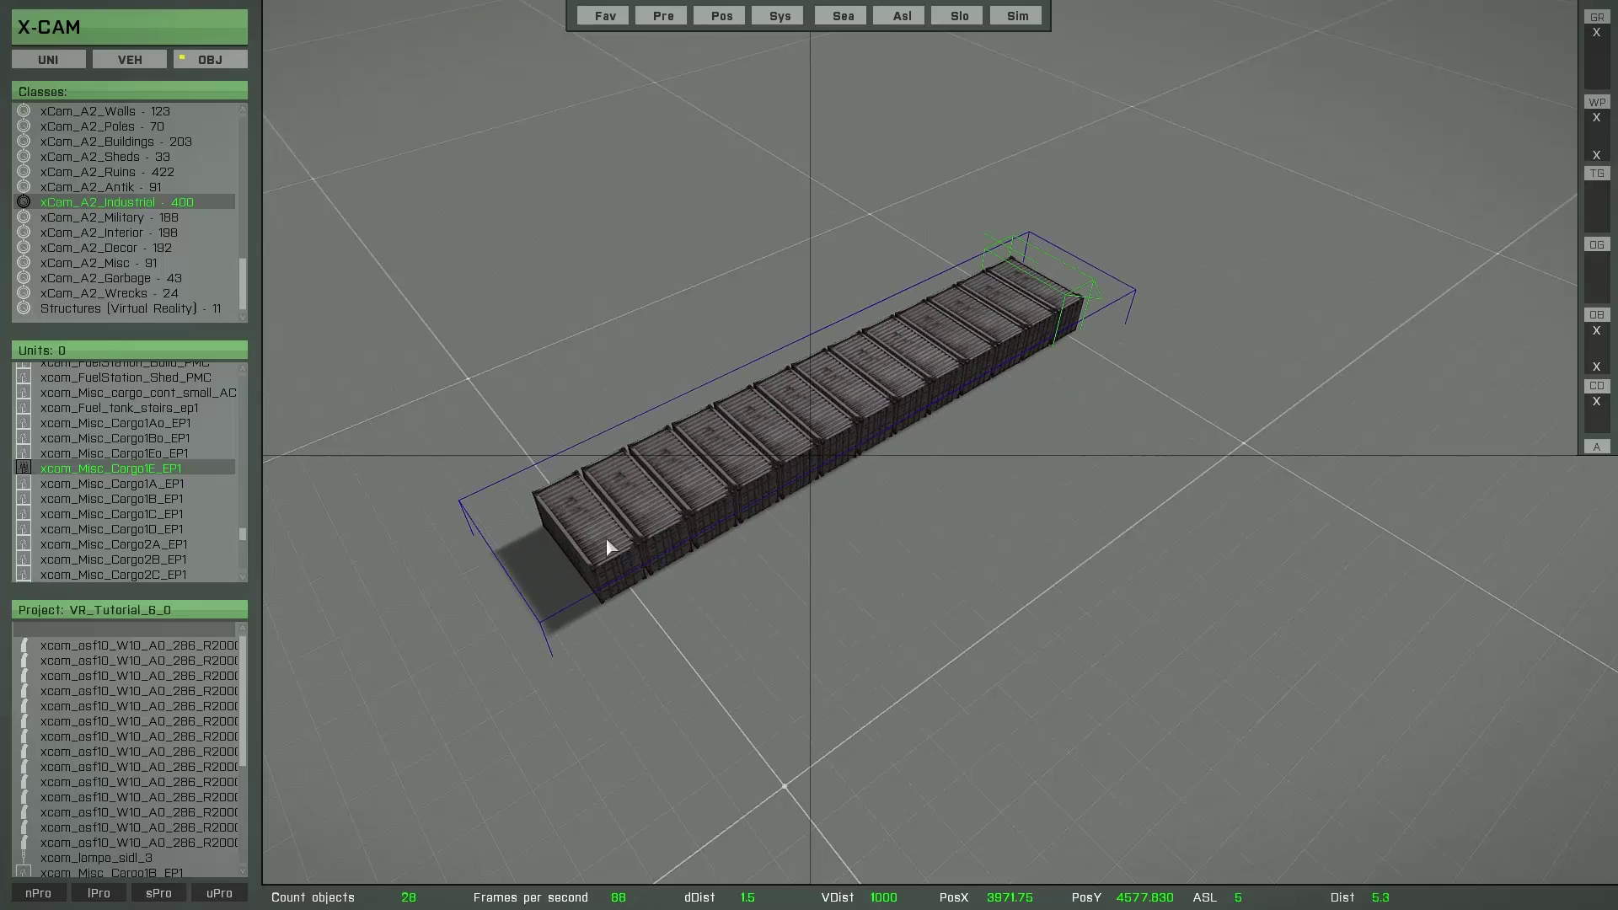
{"action": "left_click_drag", "start_coordinate": [587, 549], "coordinate": [797, 655], "text": "shift"}
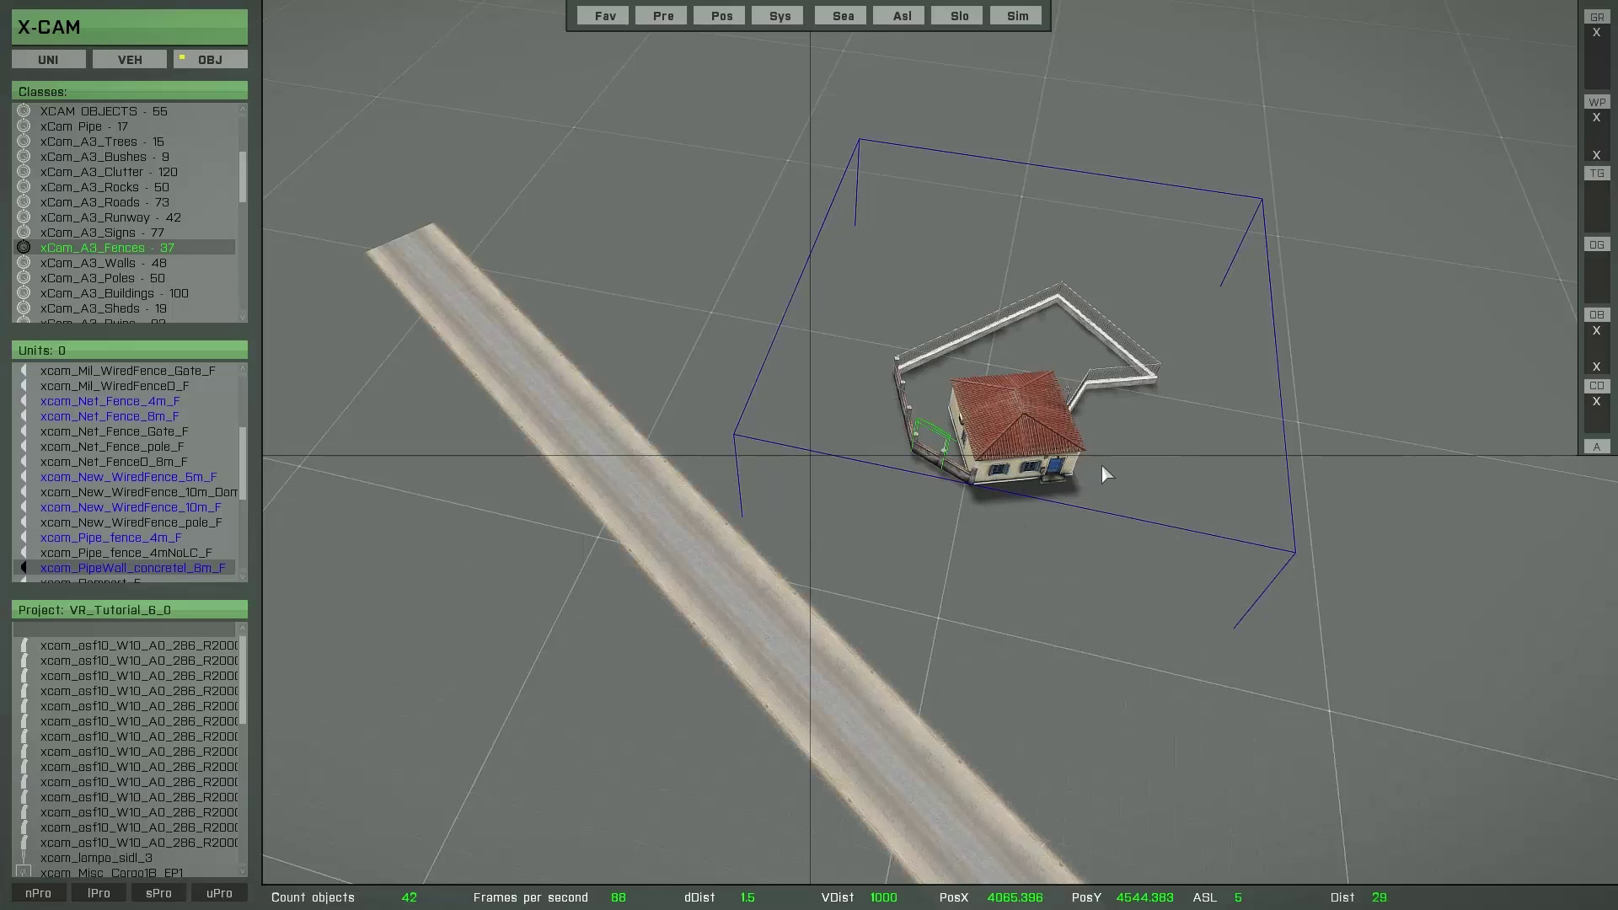
Align the fenced house block with the direction of the road segment and move it up to the road's edge
{"action": "left_click", "coordinate": [1019, 293], "text": "ctrl"}
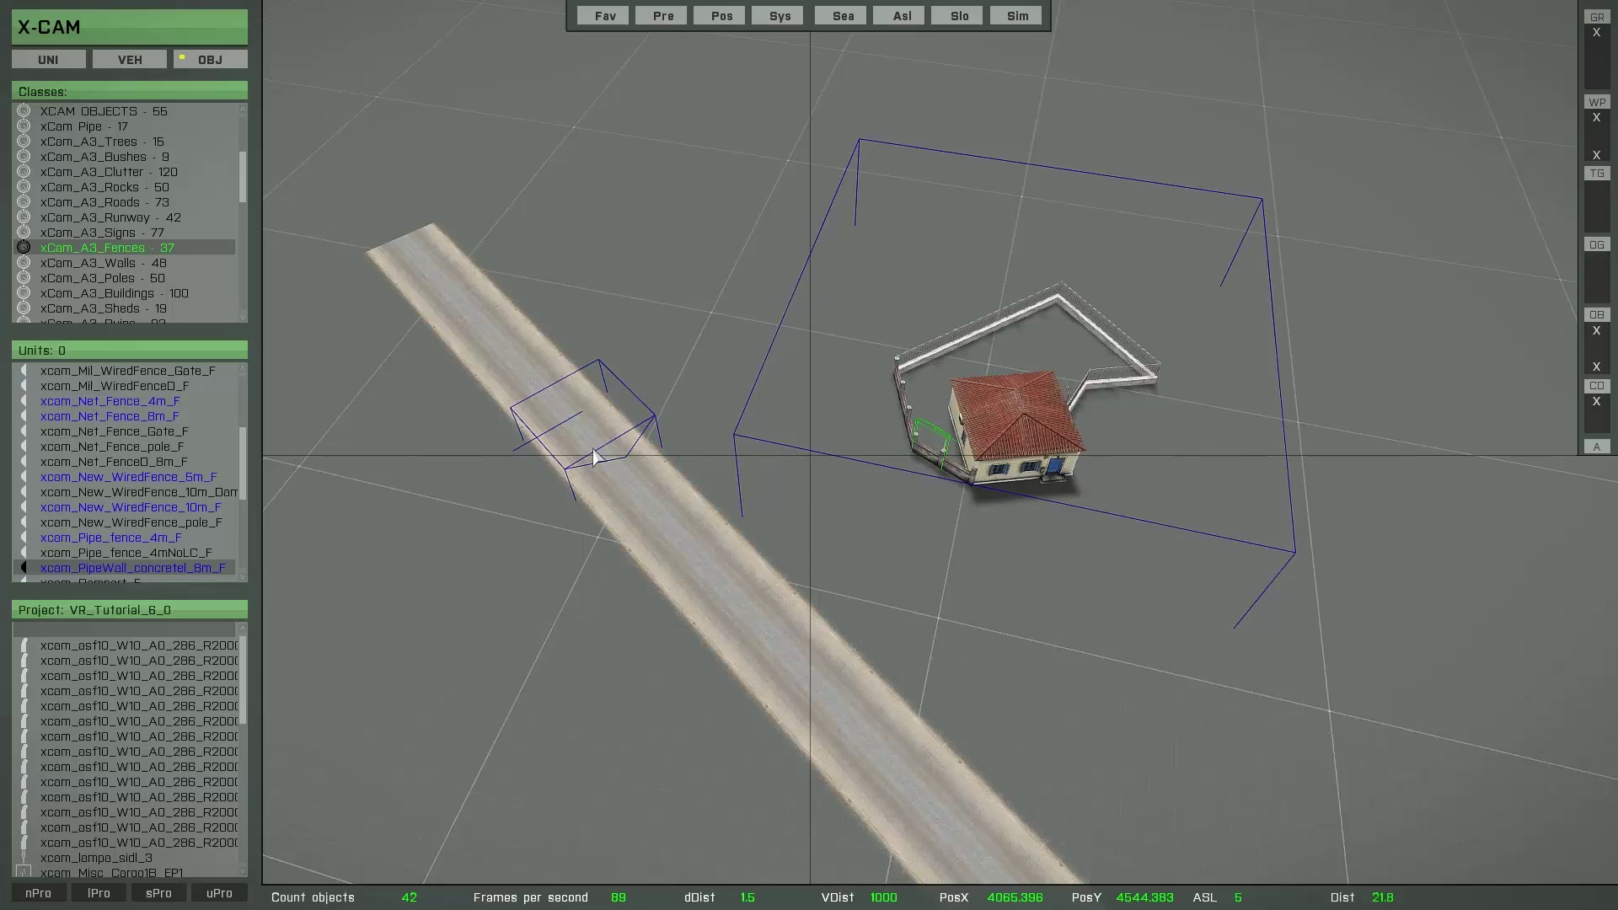
{"action": "key", "text": "Tab"}
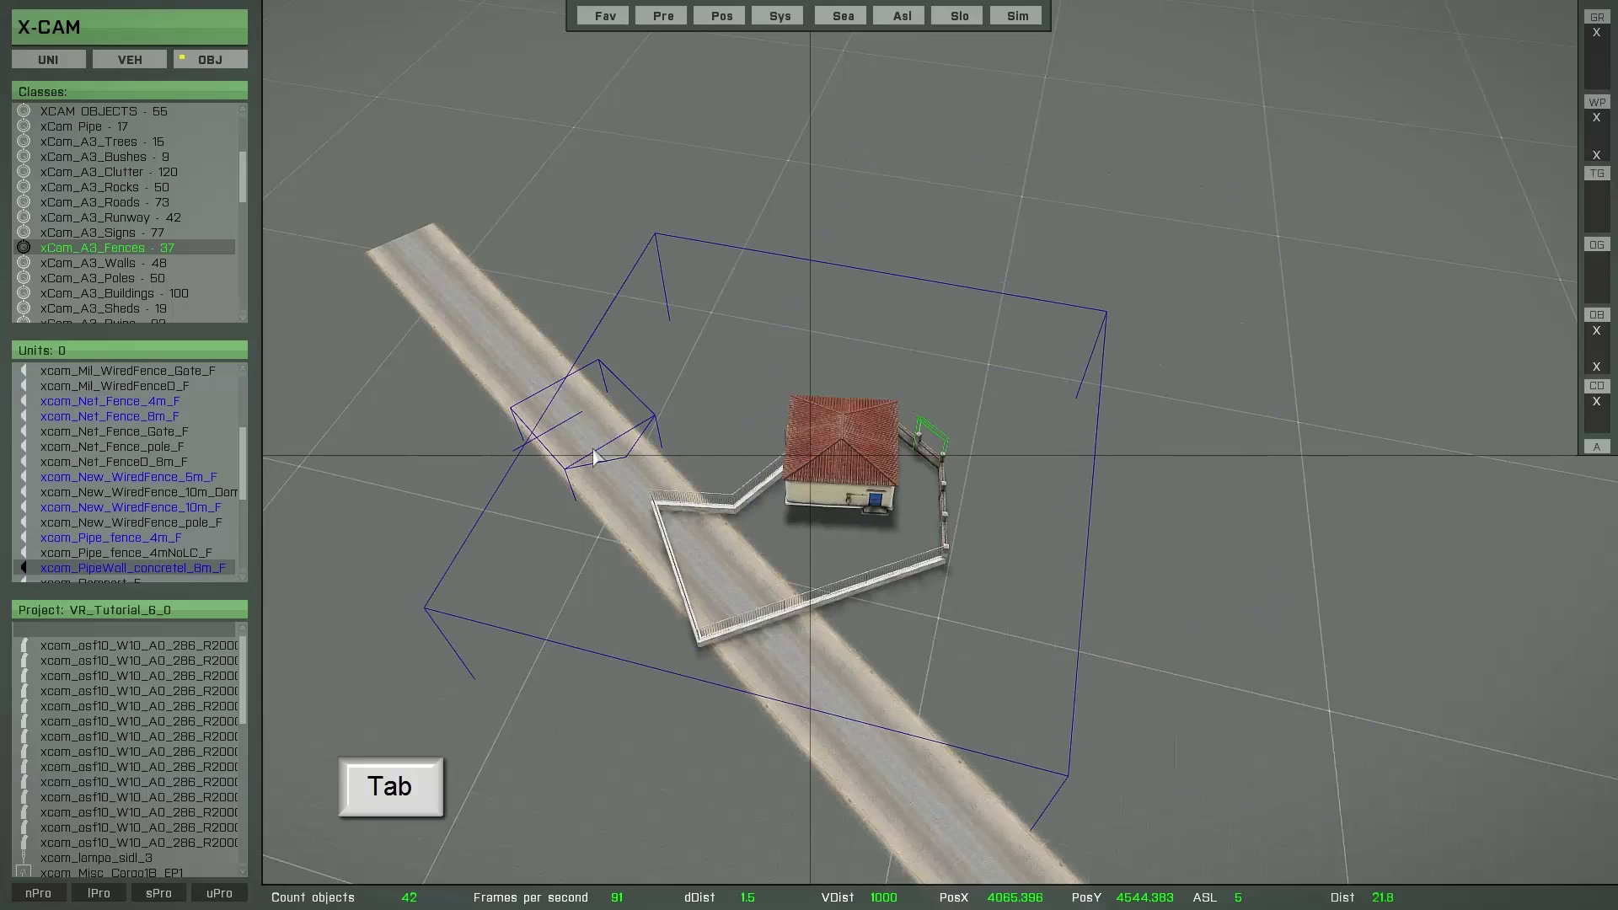
{"action": "key", "text": "Tab"}
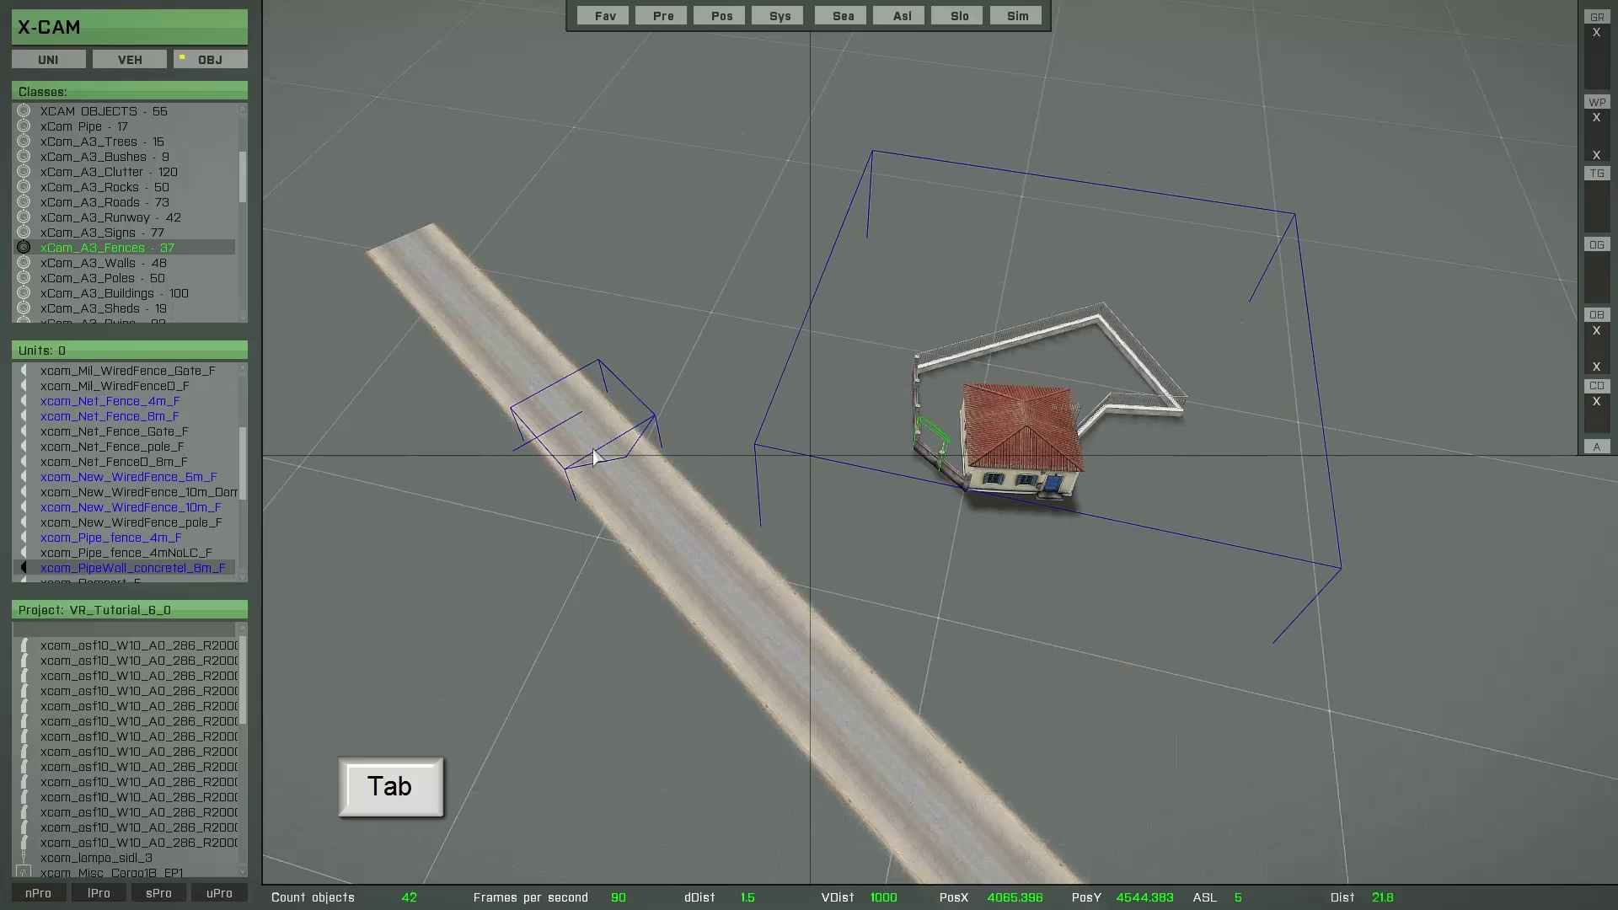
{"action": "left_click_drag", "start_coordinate": [990, 505], "coordinate": [829, 621]}
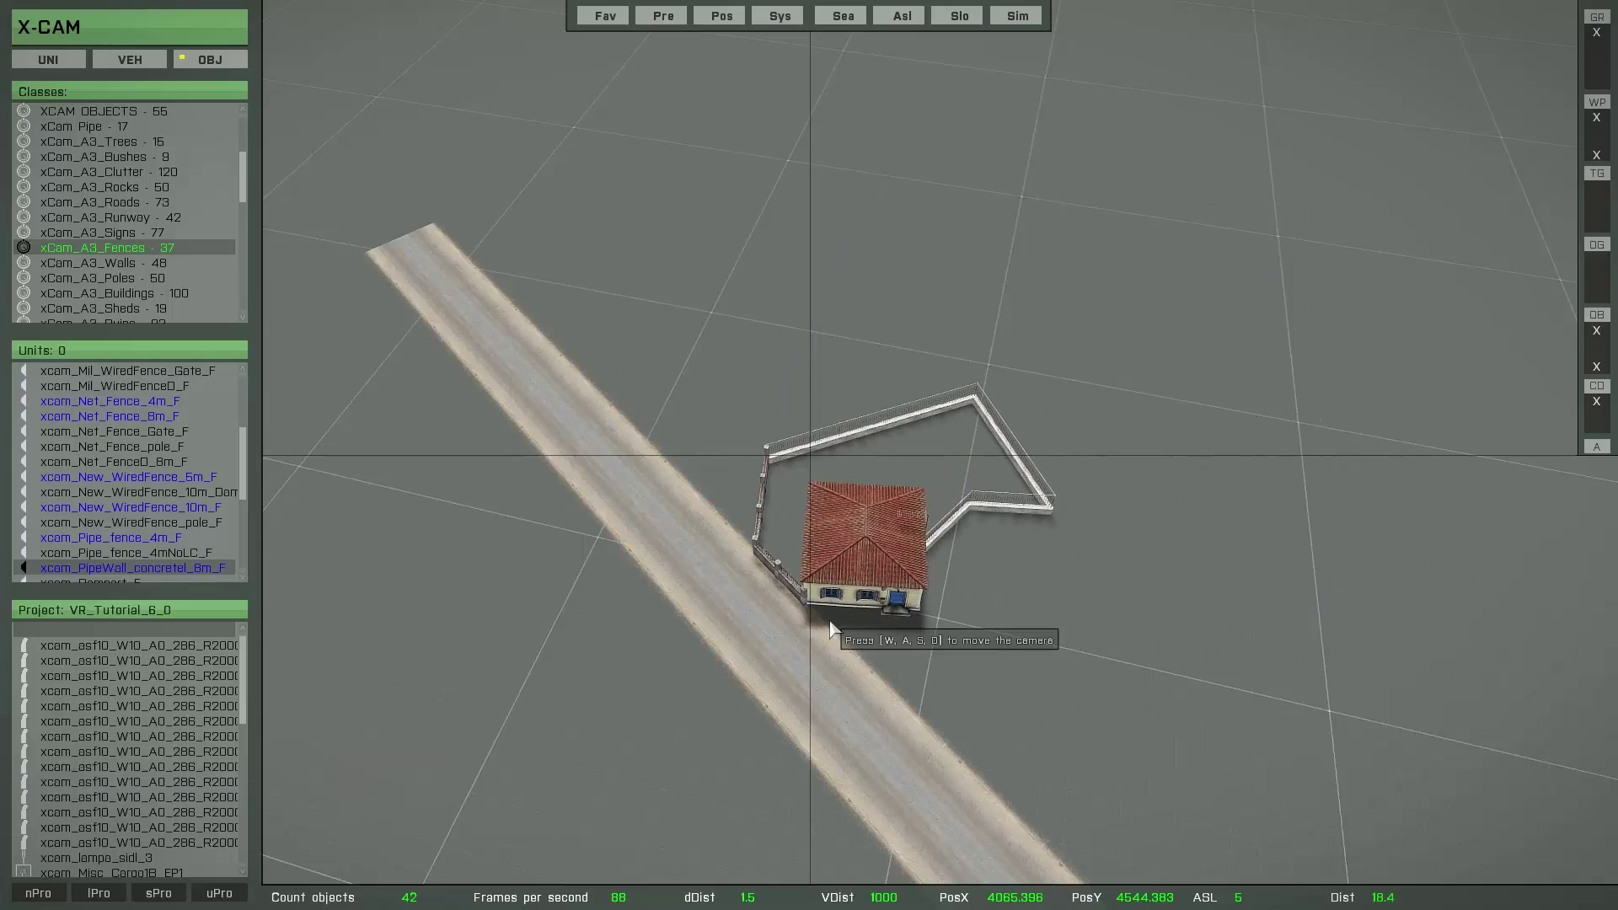
{"action": "key", "text": "a"}
{"action": "key", "text": "z"}
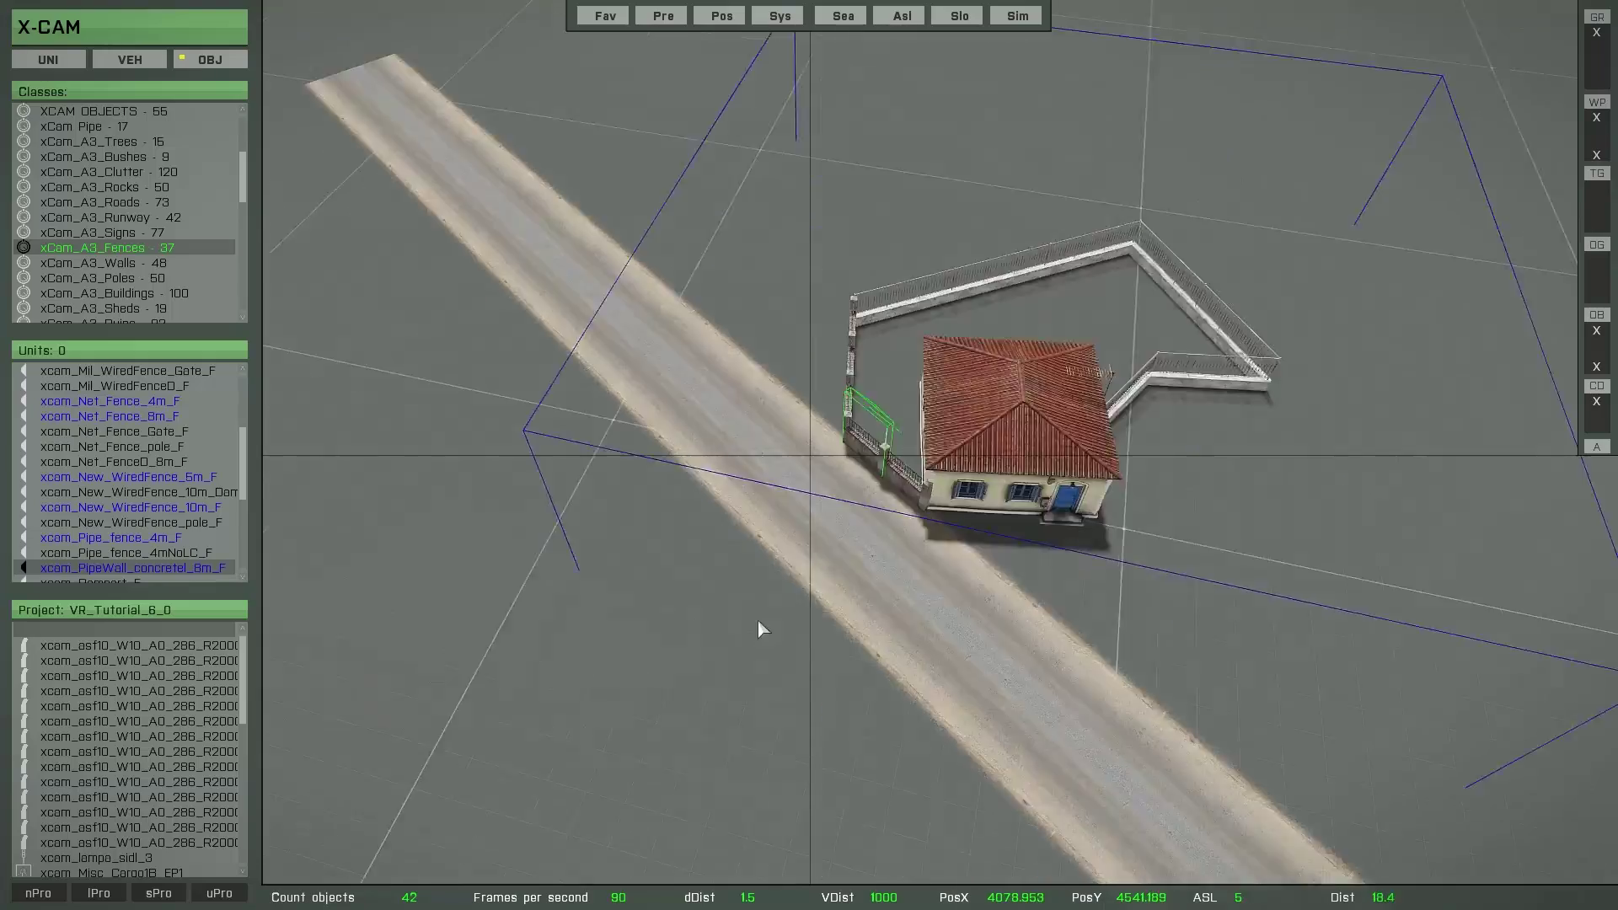
{"action": "key", "text": "w"}
{"action": "right_click_drag", "start_coordinate": [781, 628], "coordinate": [827, 602]}
{"action": "scroll", "coordinate": [828, 602], "scroll_direction": "down", "scroll_amount": 5}
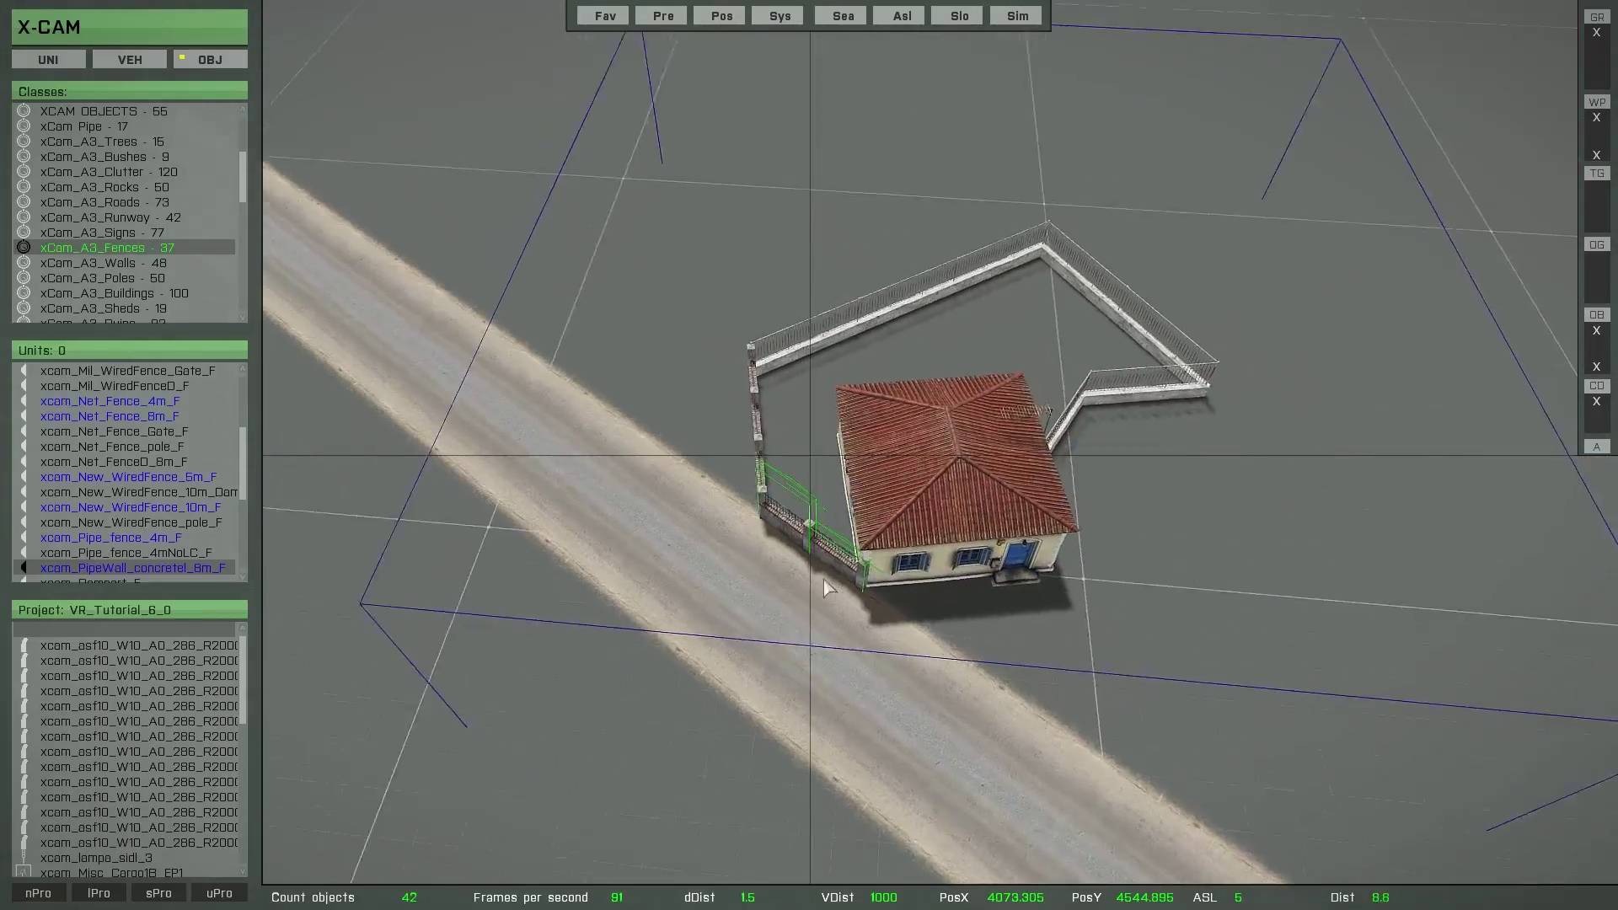
{"action": "scroll", "coordinate": [836, 593], "scroll_direction": "down", "scroll_amount": 3}
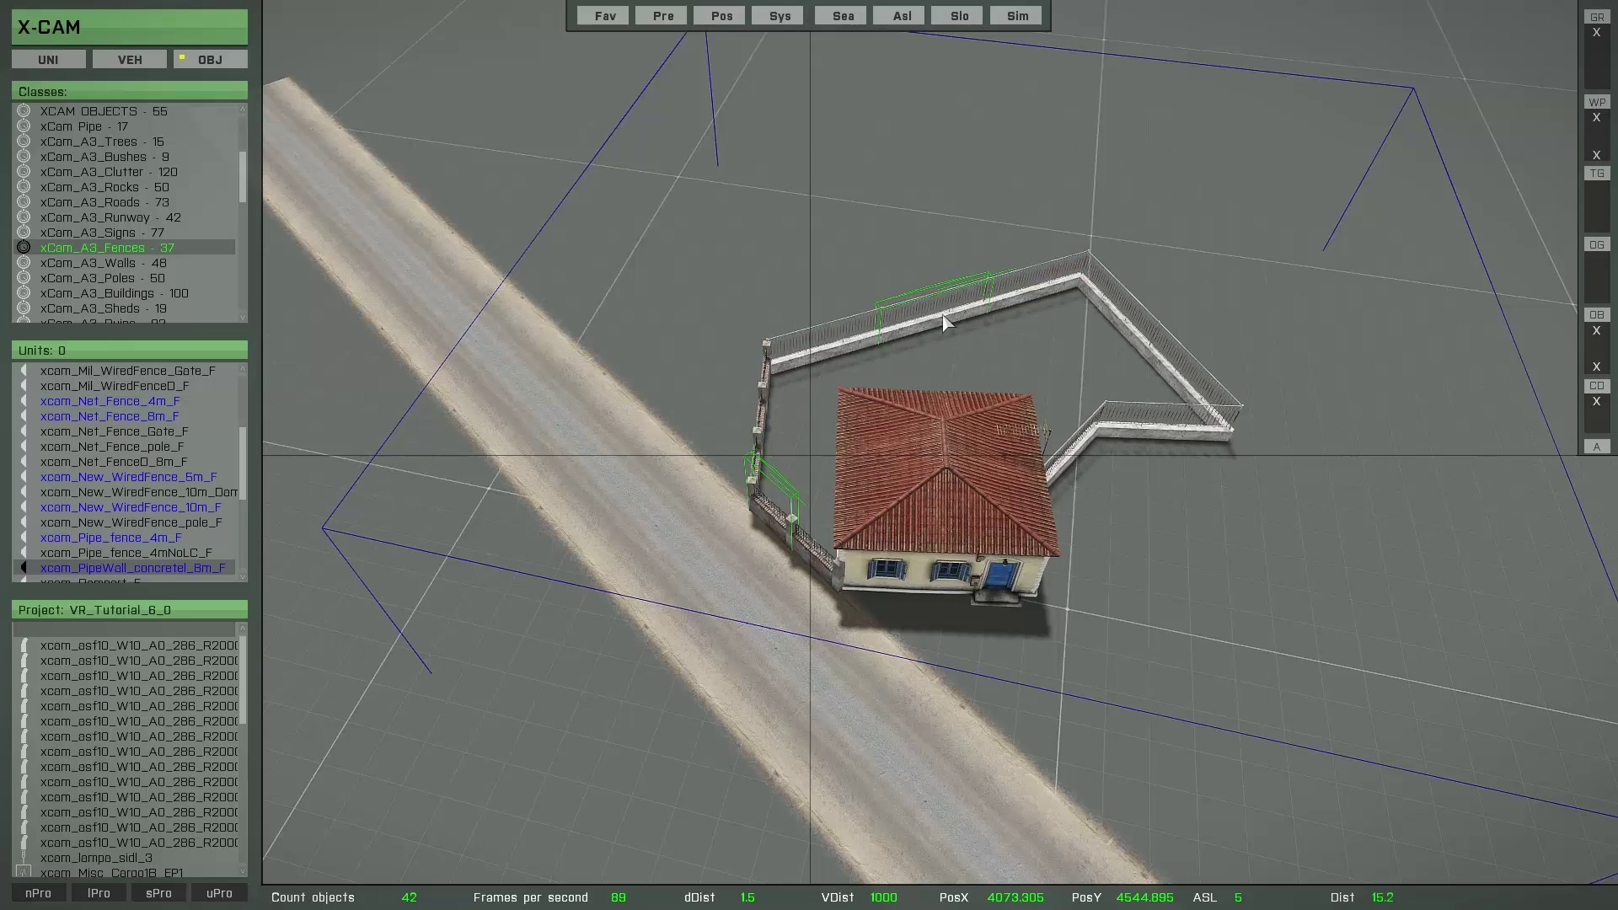
Align the fenced house block with the road using a long-wall fence segment as reference, and move that wall along the road's edge
{"action": "left_click", "coordinate": [939, 321]}
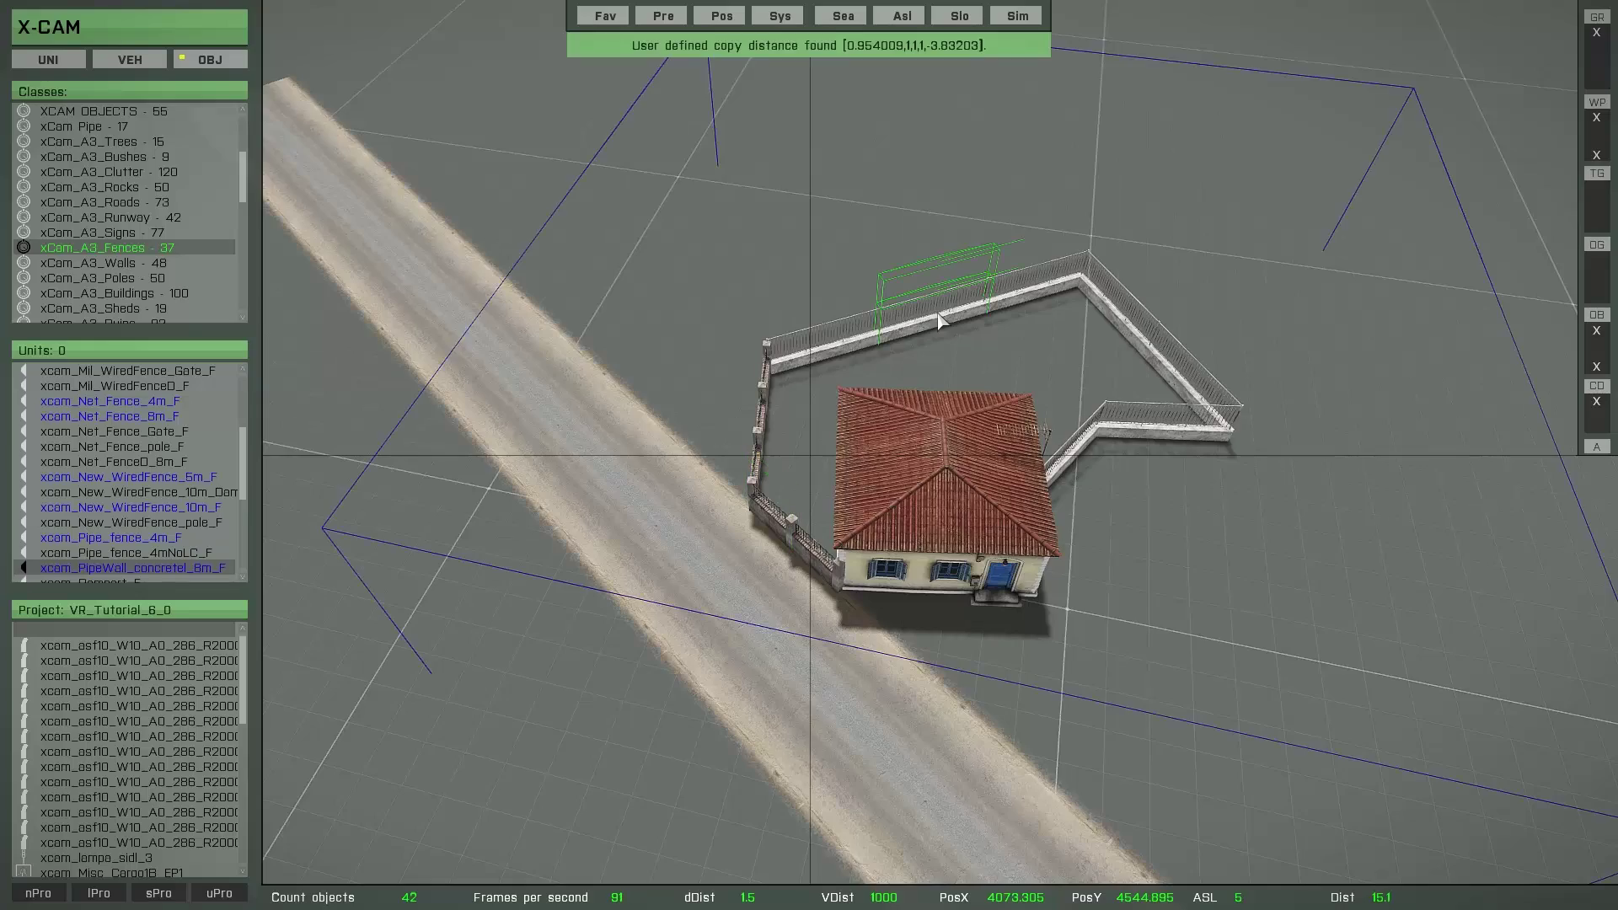
{"action": "right_click_drag", "start_coordinate": [776, 599], "coordinate": [988, 617]}
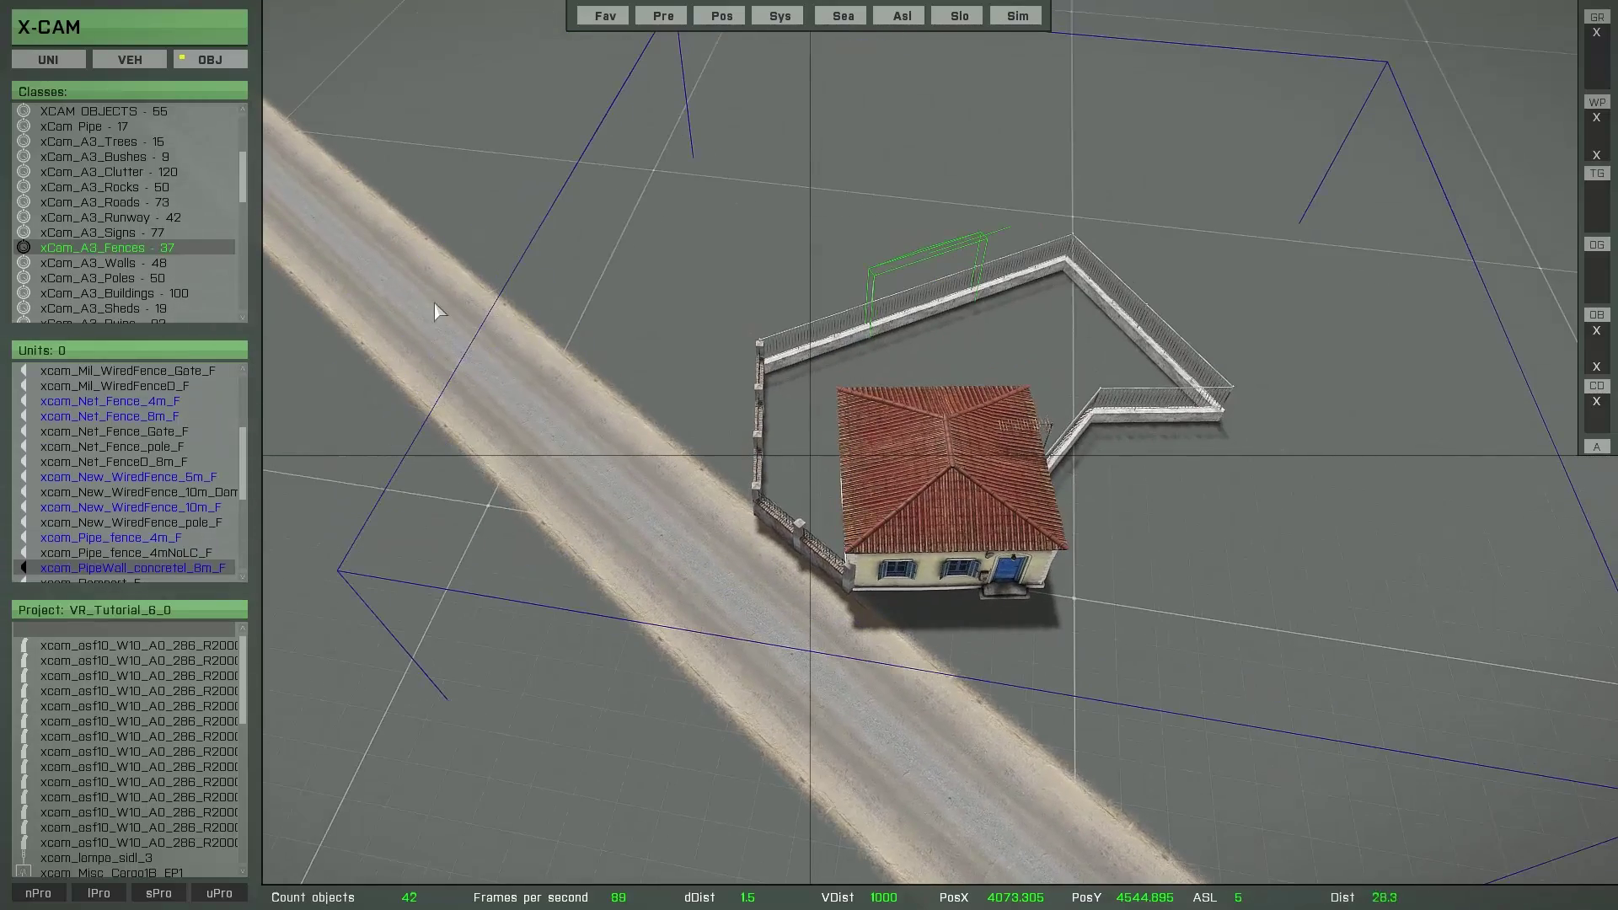
{"action": "left_click", "coordinate": [482, 368]}
{"action": "key", "text": "ctrl+z"}
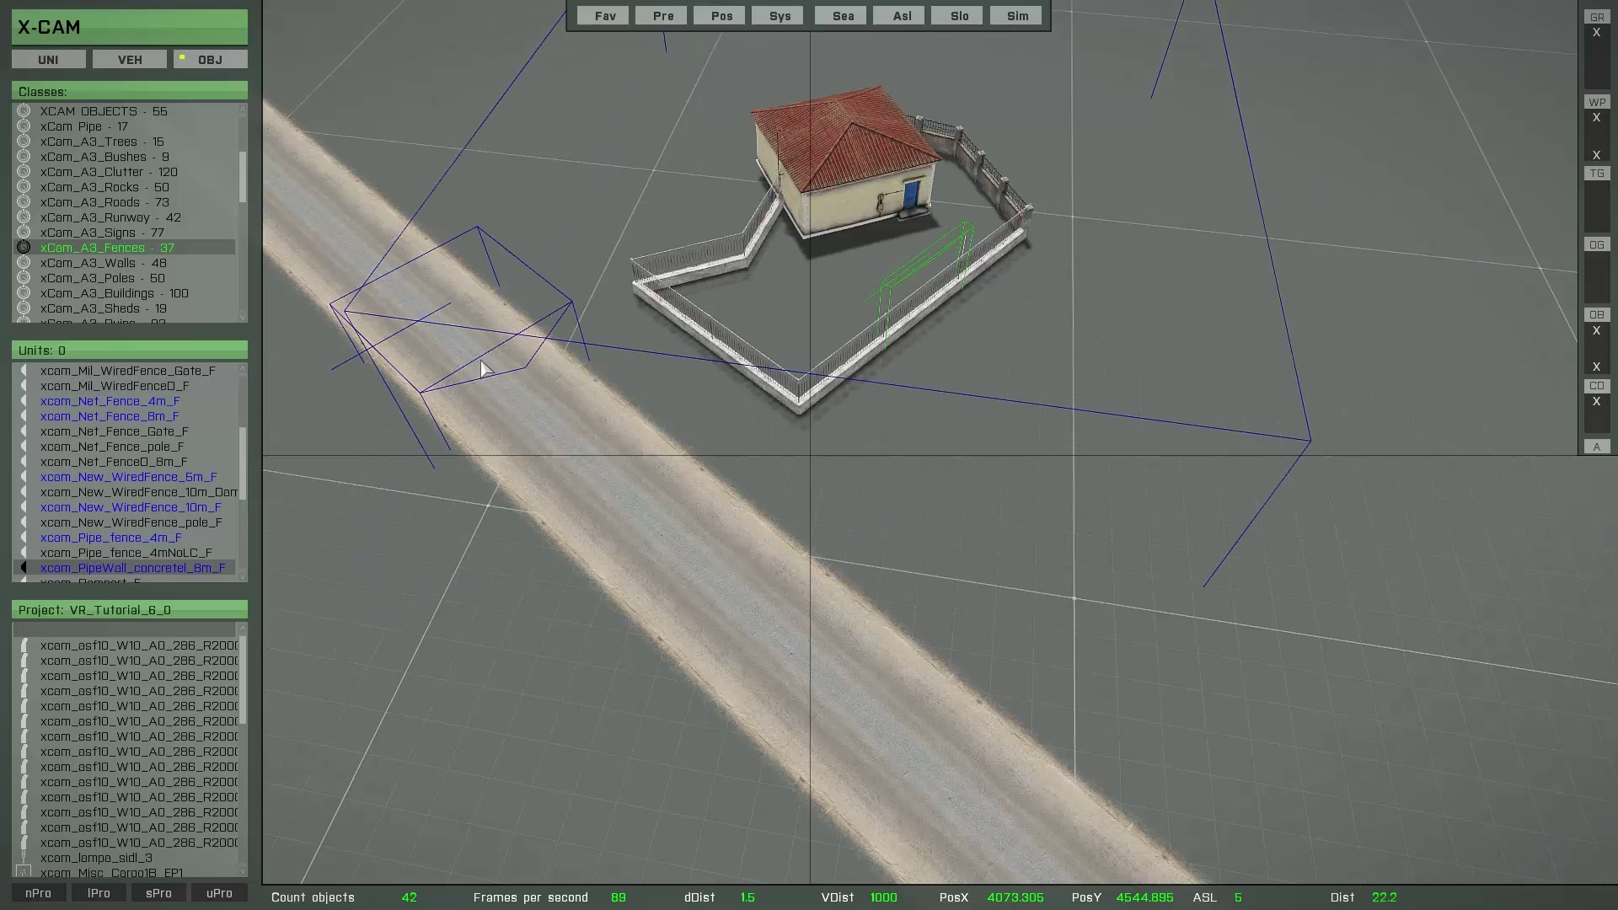
{"action": "key", "text": "ctrl+z"}
{"action": "key", "text": "ctrl+z"}
{"action": "left_click_drag", "start_coordinate": [913, 456], "coordinate": [734, 592]}
{"action": "right_click_drag", "start_coordinate": [827, 604], "coordinate": [745, 521]}
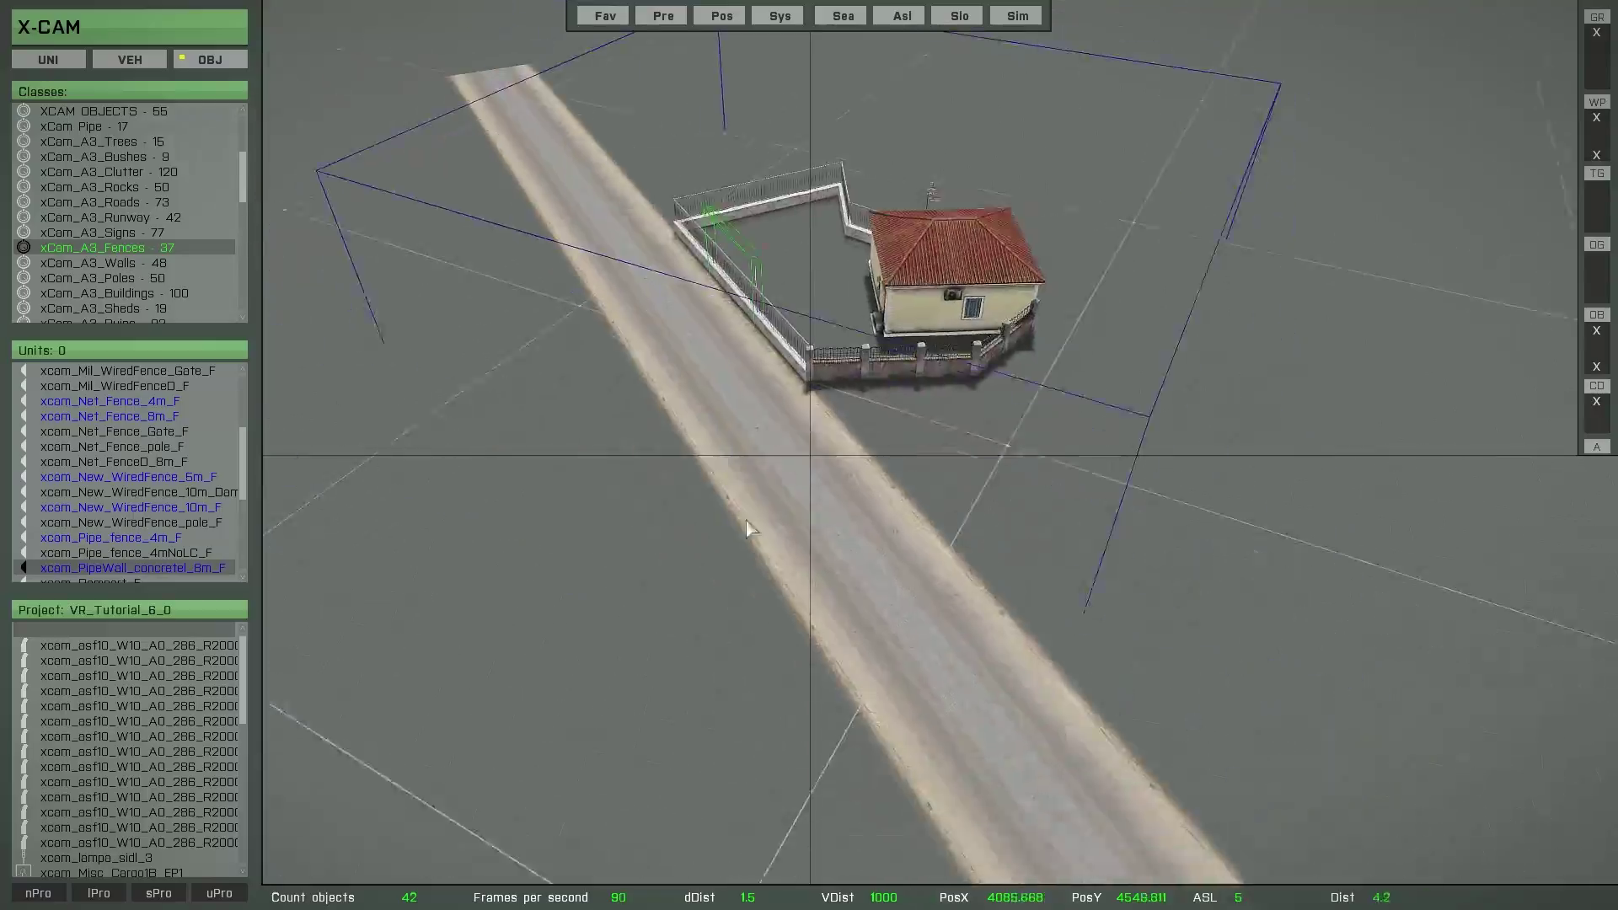
Realign the block with the road using the house as reference object, and move it toward the road
{"action": "scroll", "coordinate": [806, 578], "scroll_direction": "up", "scroll_amount": 5}
{"action": "right_click_drag", "start_coordinate": [805, 578], "coordinate": [696, 435]}
{"action": "right_click_drag", "start_coordinate": [659, 401], "coordinate": [919, 605]}
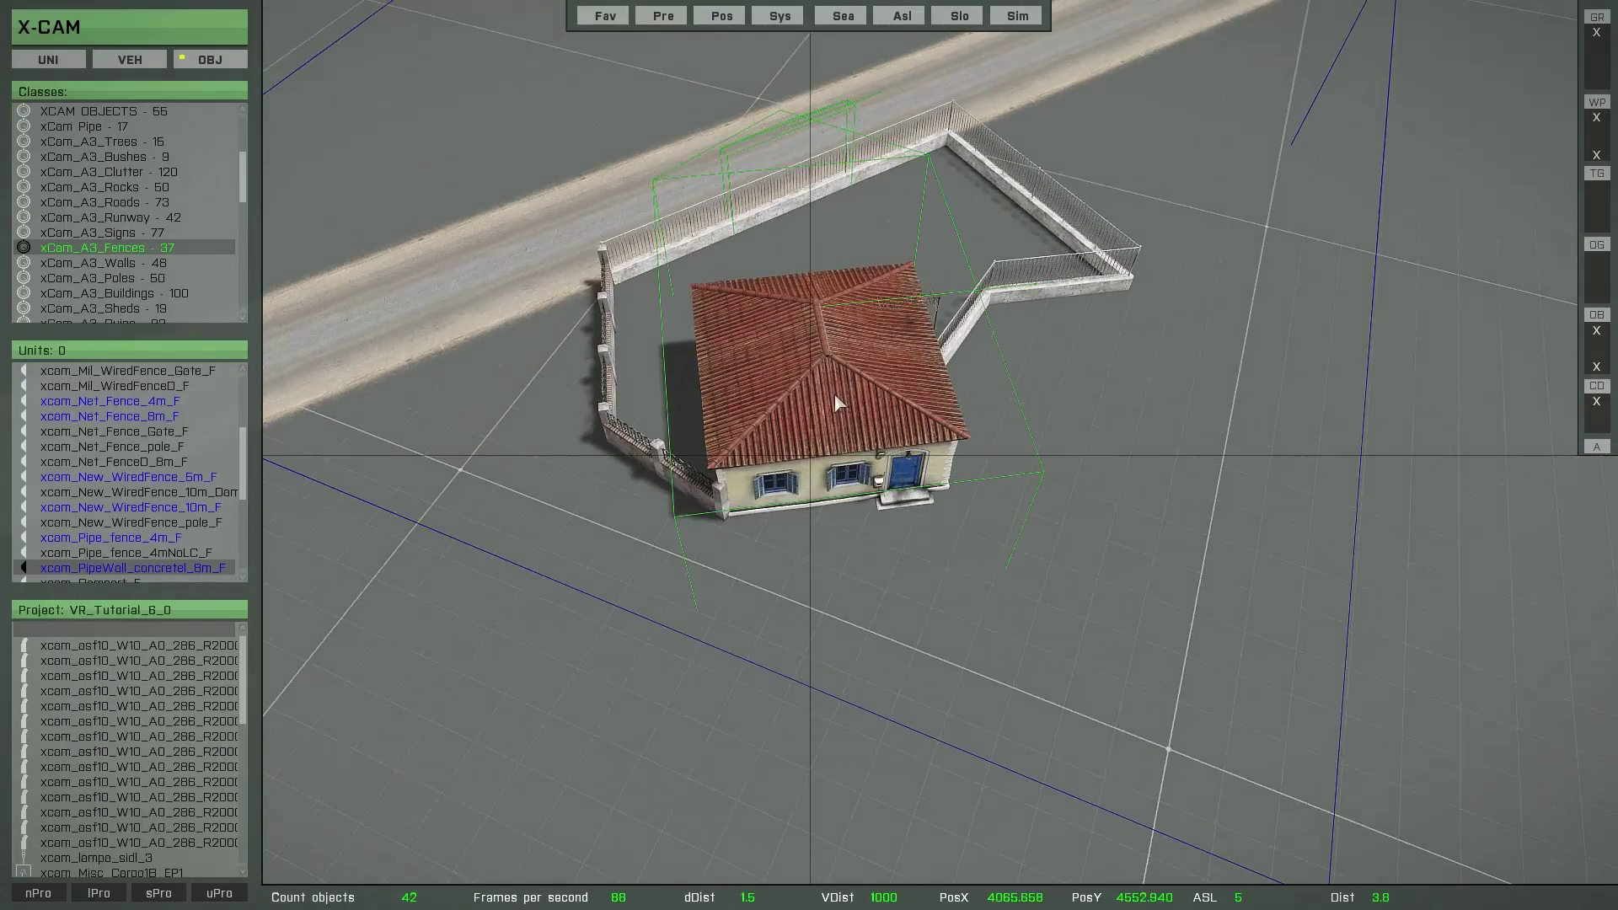
{"action": "right_click_drag", "start_coordinate": [728, 620], "coordinate": [1035, 583]}
{"action": "scroll", "coordinate": [1004, 561], "scroll_direction": "down", "scroll_amount": 3}
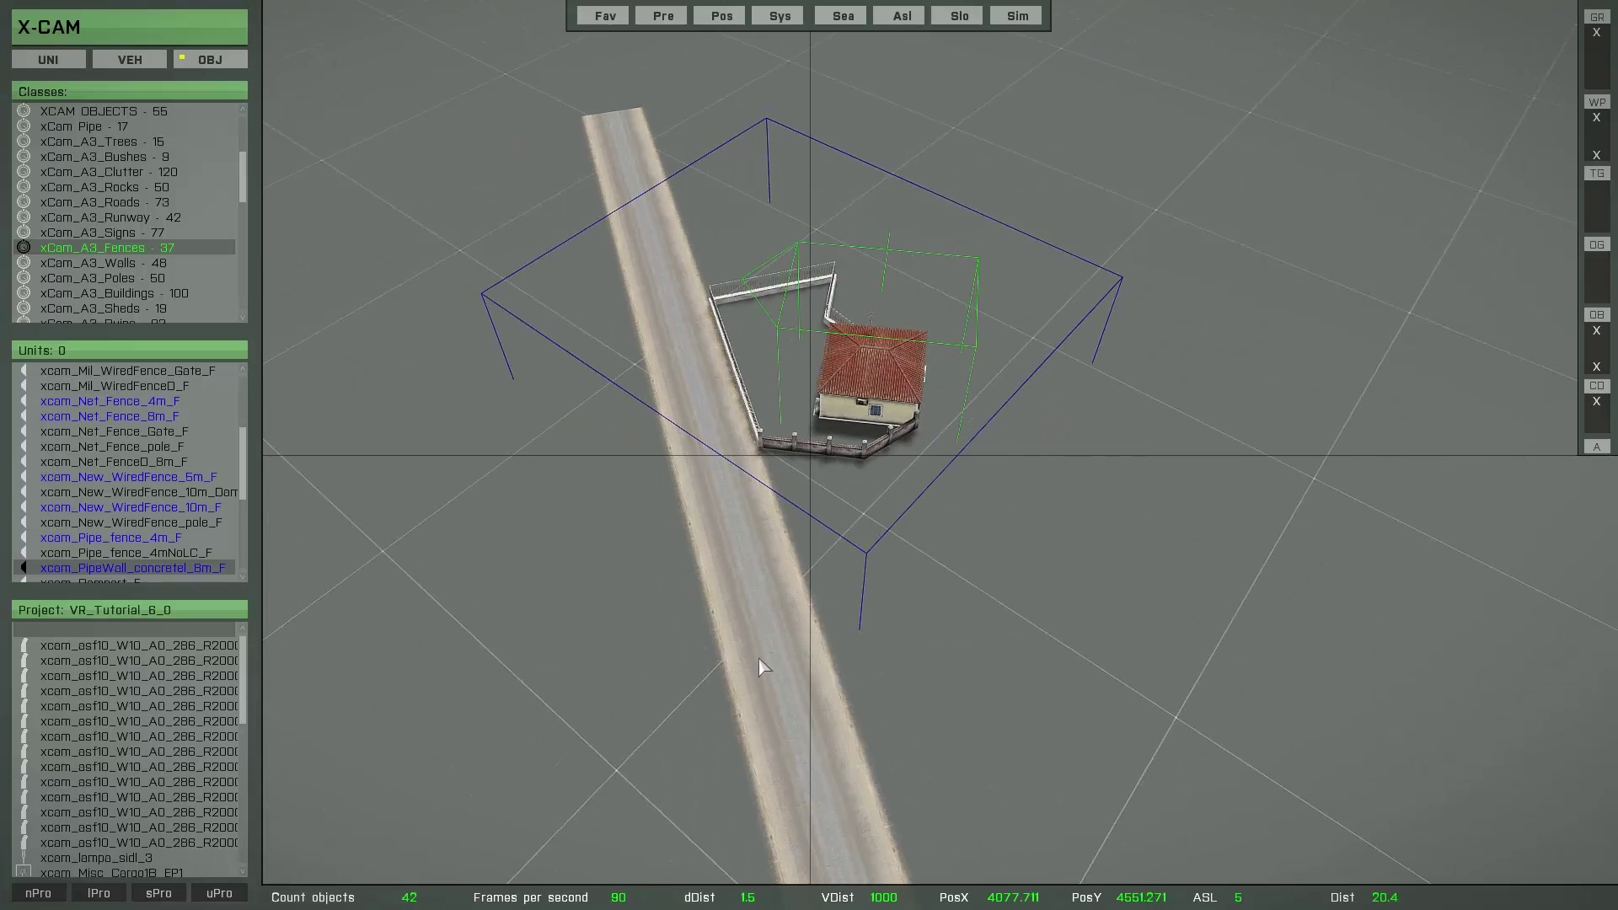
{"action": "scroll", "coordinate": [812, 772], "scroll_direction": "down", "scroll_amount": 10, "text": "shift"}
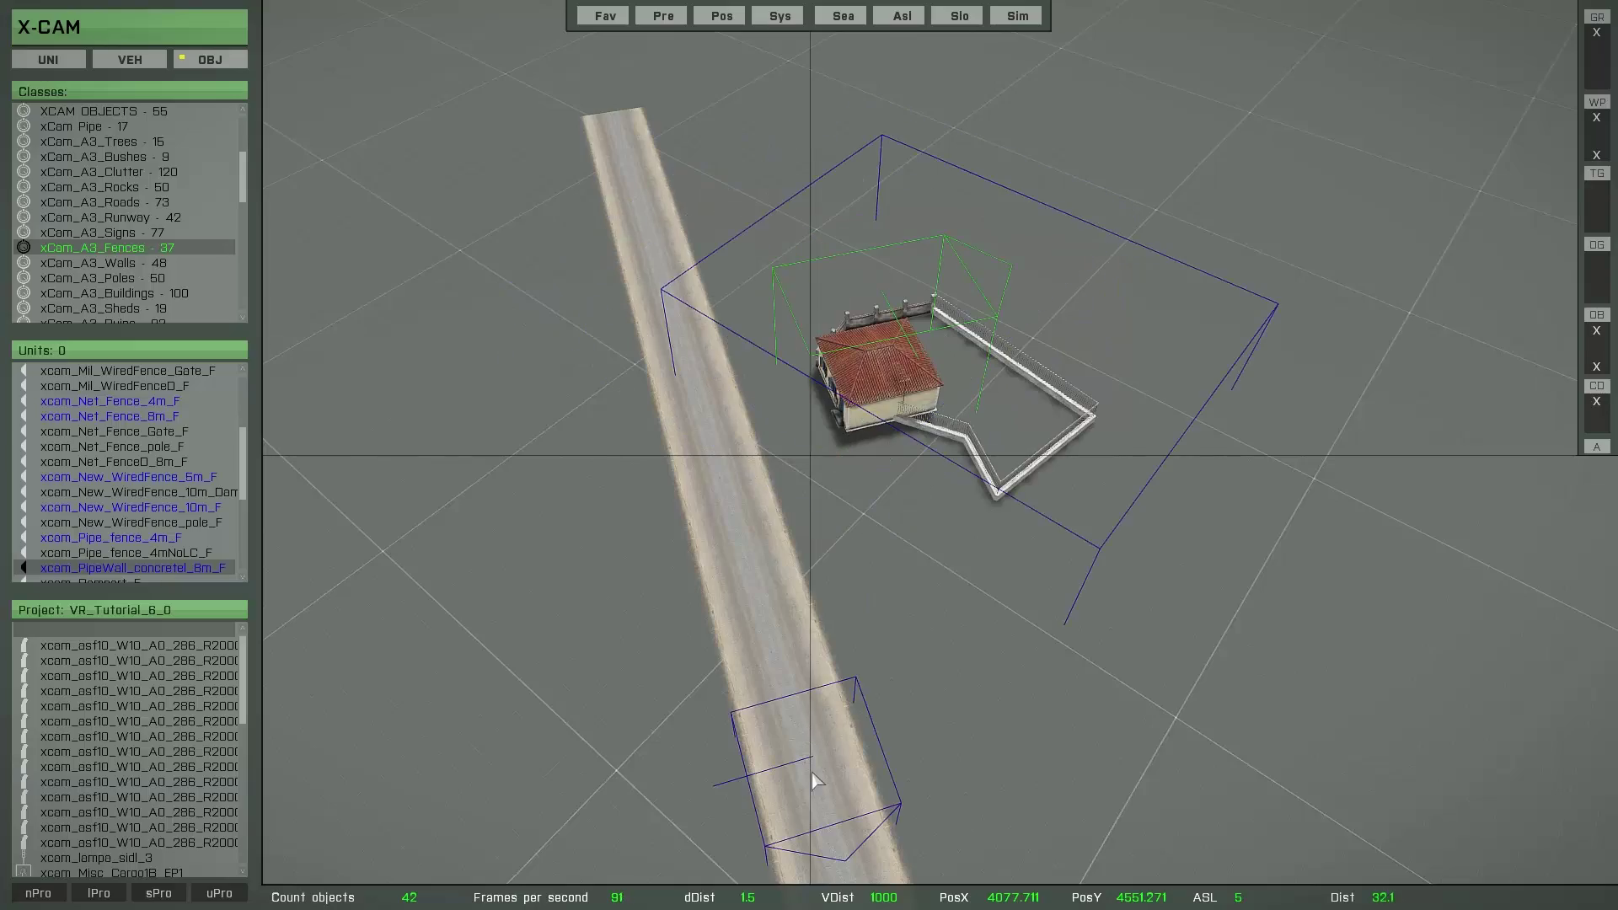
{"action": "left_click_drag", "start_coordinate": [963, 565], "coordinate": [859, 549]}
{"action": "scroll", "coordinate": [732, 535], "scroll_direction": "up", "scroll_amount": 5}
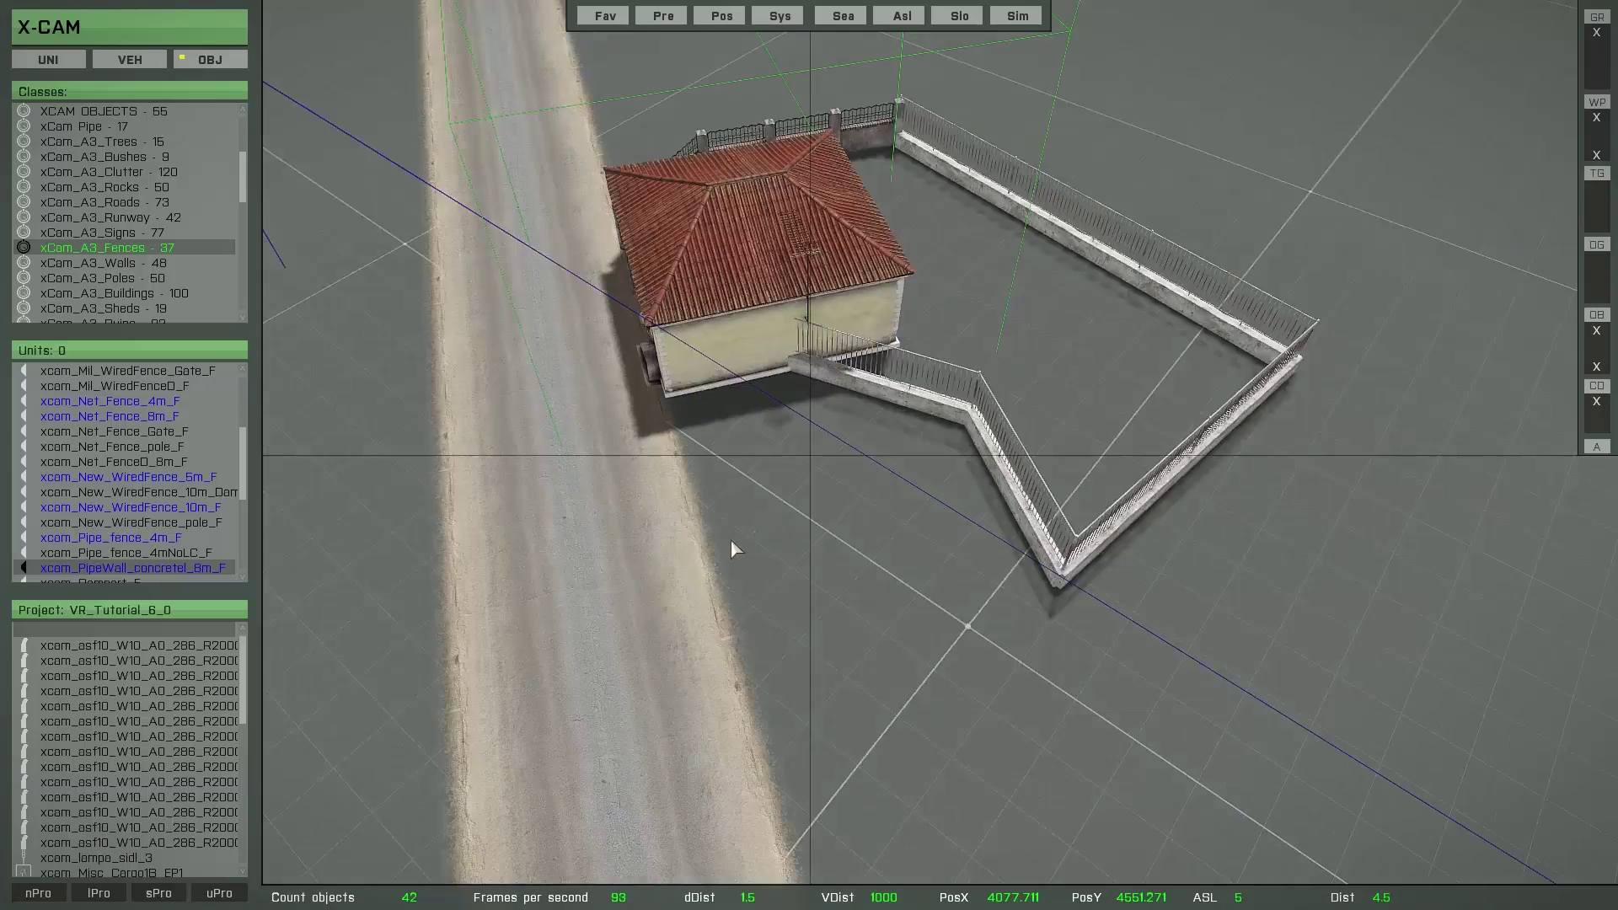
Move the fenced house block so that the house's front with the blue door sits along the road's edge
{"action": "right_click_drag", "start_coordinate": [732, 536], "coordinate": [878, 421]}
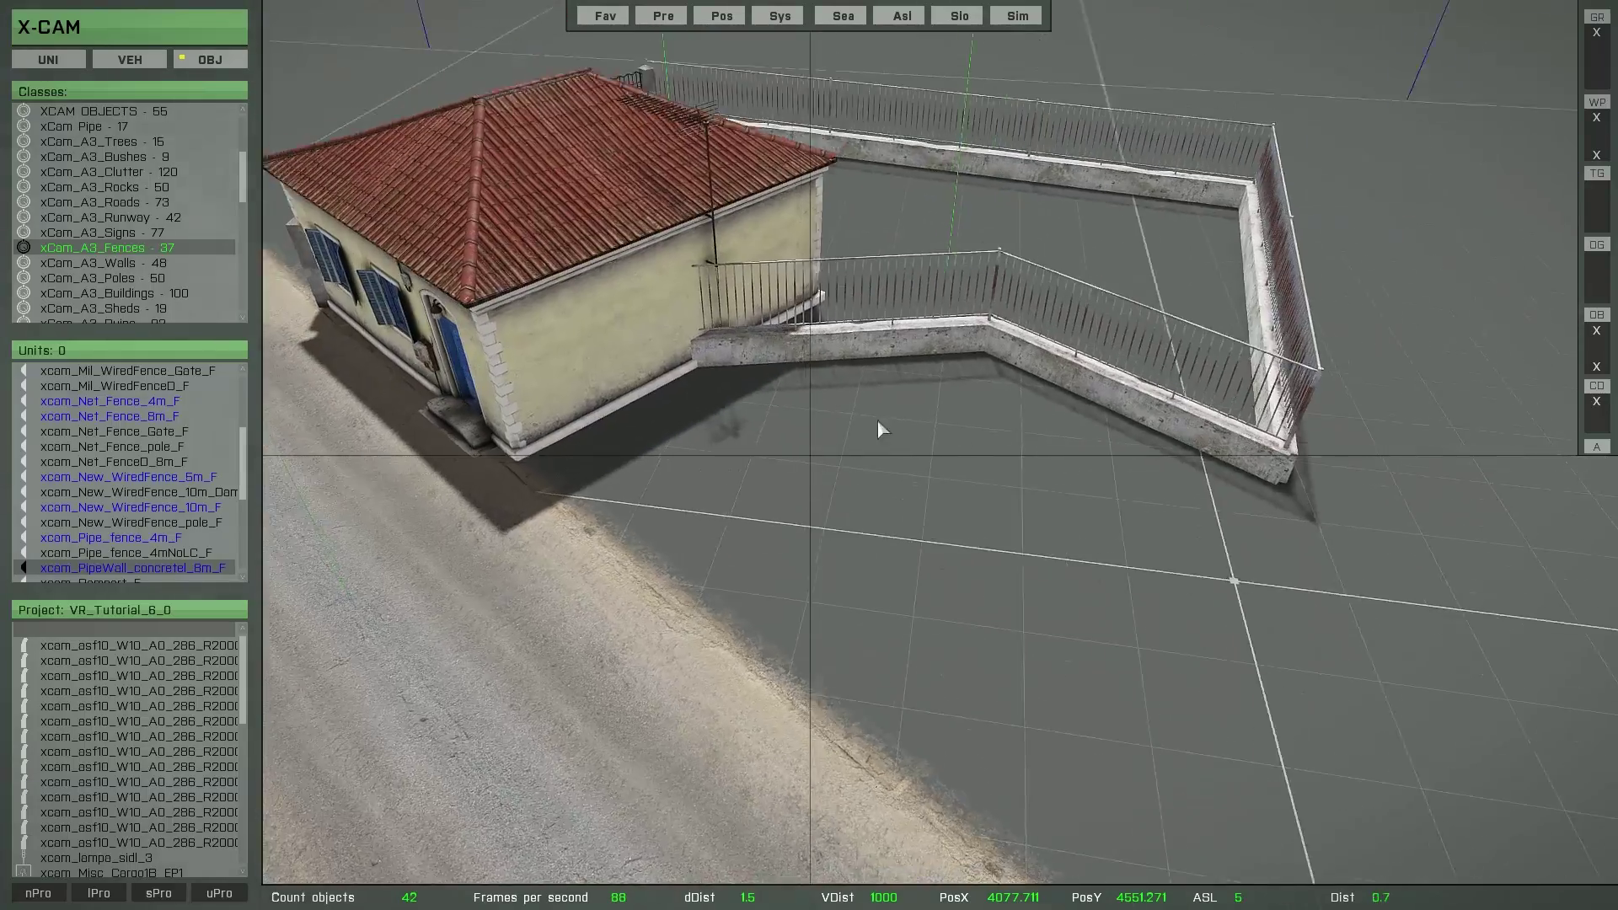
{"action": "scroll", "coordinate": [698, 551], "scroll_direction": "down", "scroll_amount": 3}
{"action": "right_click_drag", "start_coordinate": [697, 551], "coordinate": [1070, 573]}
{"action": "left_click_drag", "start_coordinate": [983, 501], "coordinate": [876, 528]}
{"action": "right_click_drag", "start_coordinate": [877, 527], "coordinate": [933, 591]}
{"action": "scroll", "coordinate": [909, 604], "scroll_direction": "down", "scroll_amount": 3}
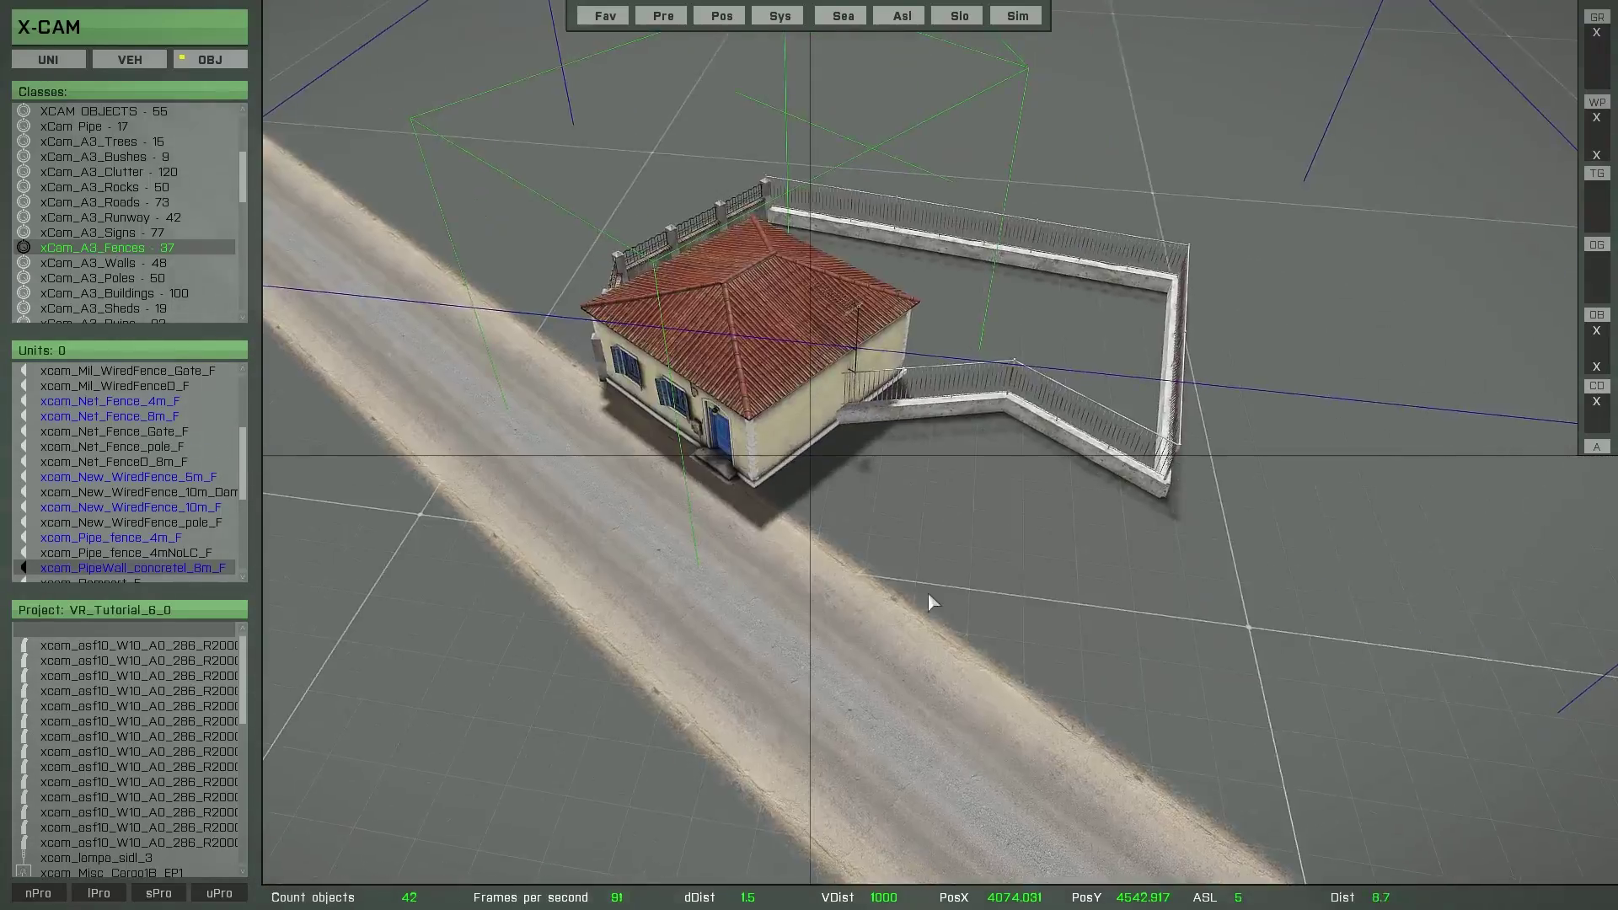
{"action": "right_click_drag", "start_coordinate": [934, 591], "coordinate": [927, 601]}
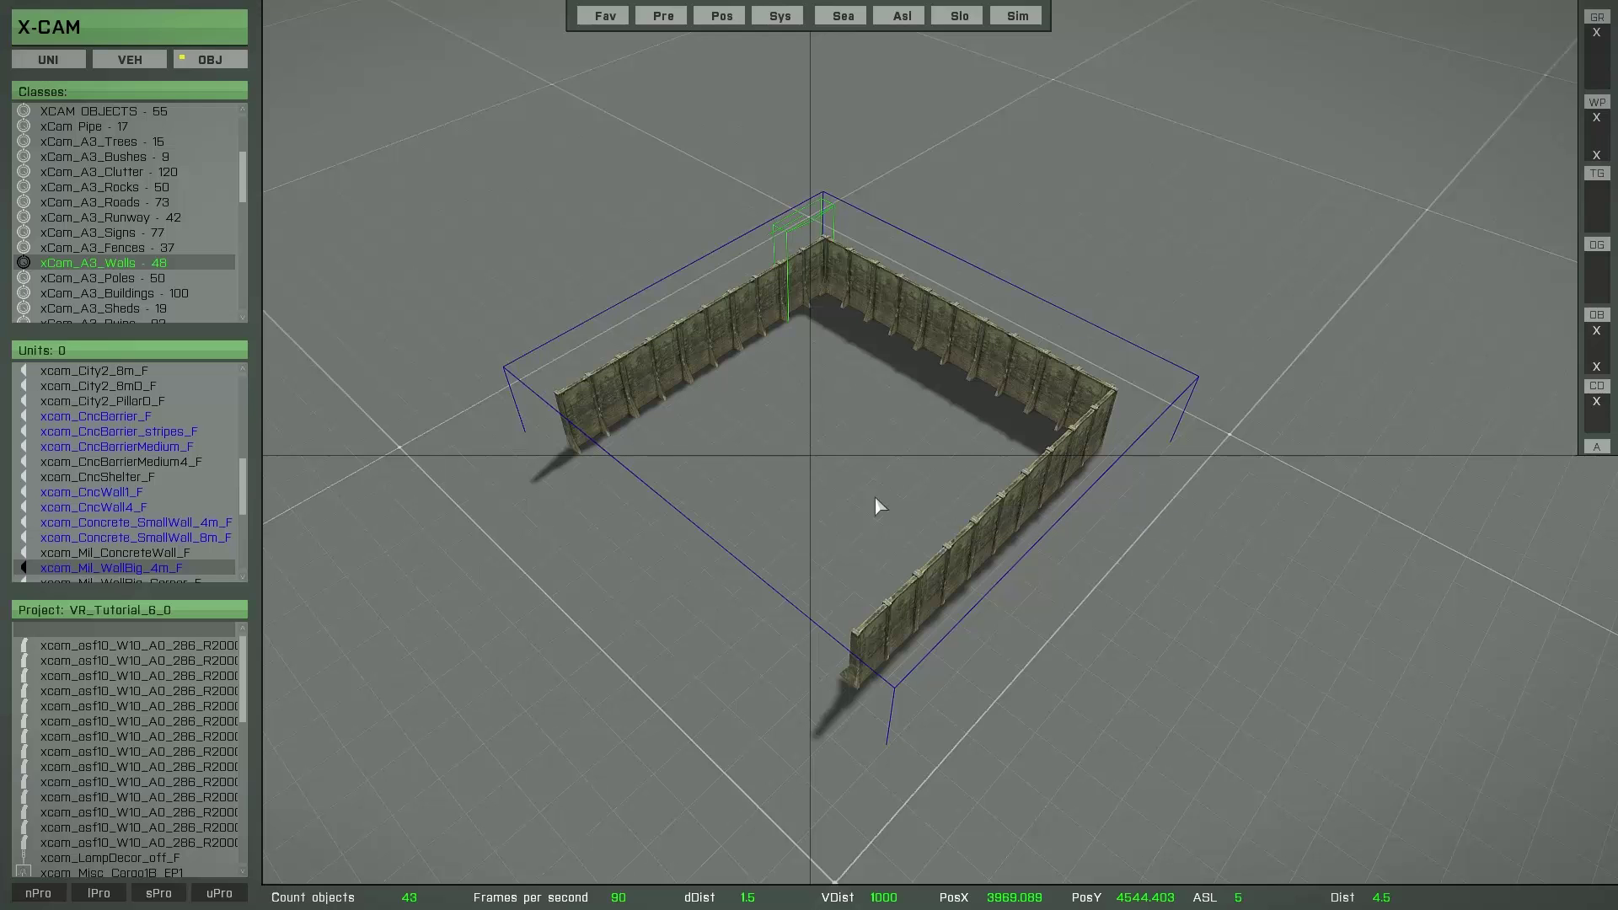
Try rotating every segment of the U-shaped concrete wall around its own center, away from the wall line and back
{"action": "key", "text": "d"}
{"action": "key", "text": "s"}
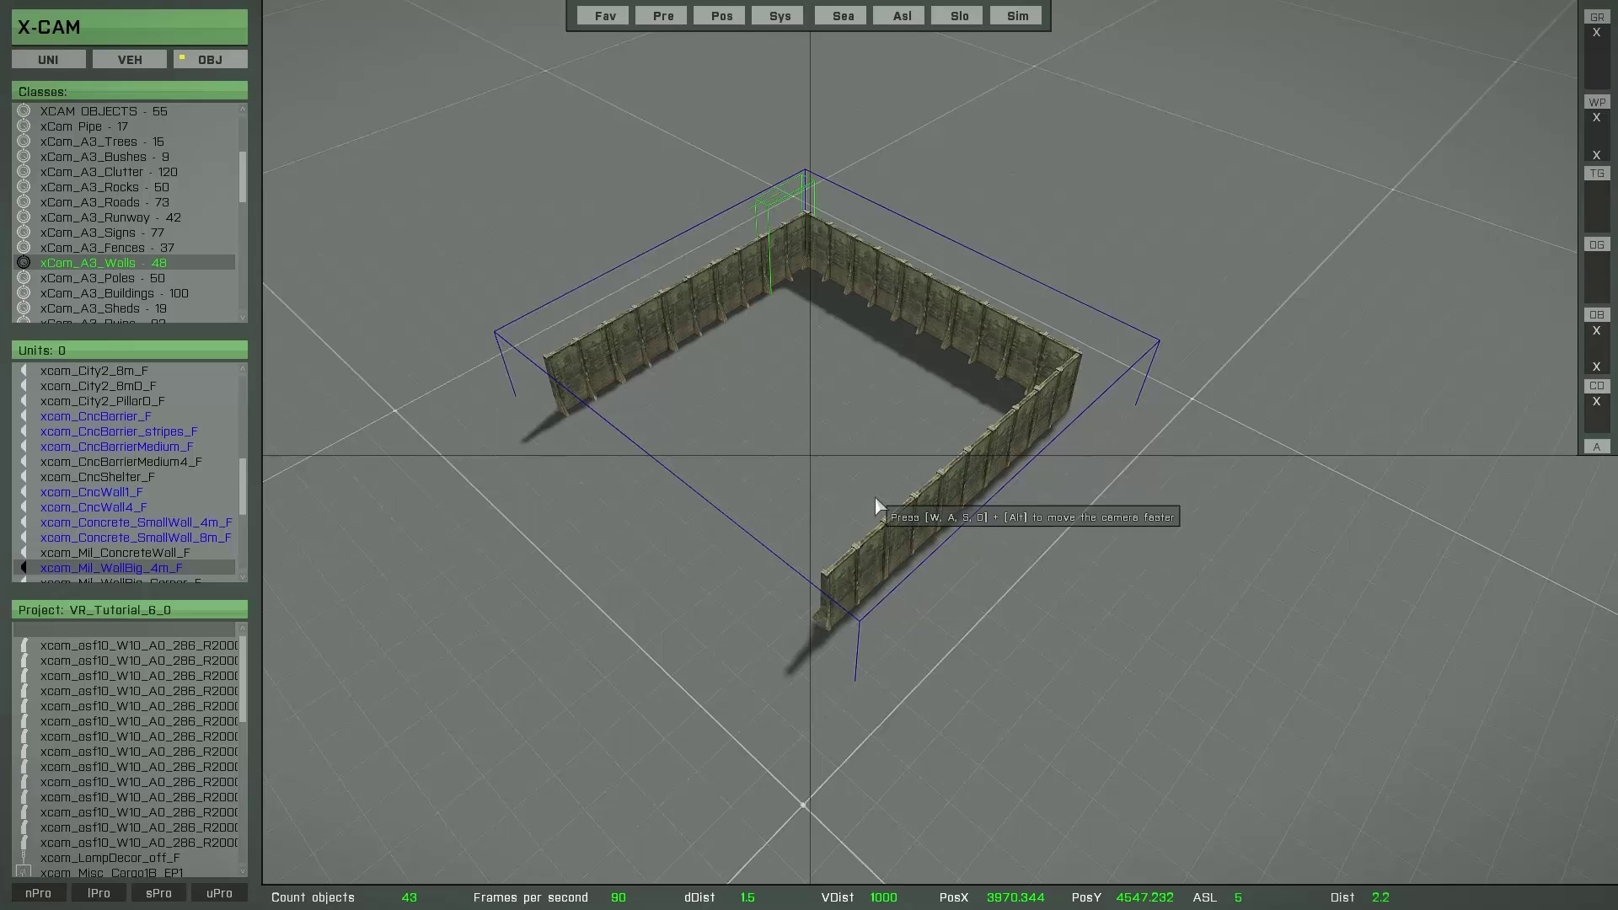
{"action": "scroll", "coordinate": [875, 497], "scroll_direction": "up", "scroll_amount": 1, "text": "alt"}
{"action": "scroll", "coordinate": [875, 497], "scroll_direction": "up", "scroll_amount": 2, "text": "alt"}
{"action": "scroll", "coordinate": [874, 497], "scroll_direction": "down", "scroll_amount": 6, "text": "alt"}
{"action": "scroll", "coordinate": [874, 495], "scroll_direction": "down", "scroll_amount": 5, "text": "alt"}
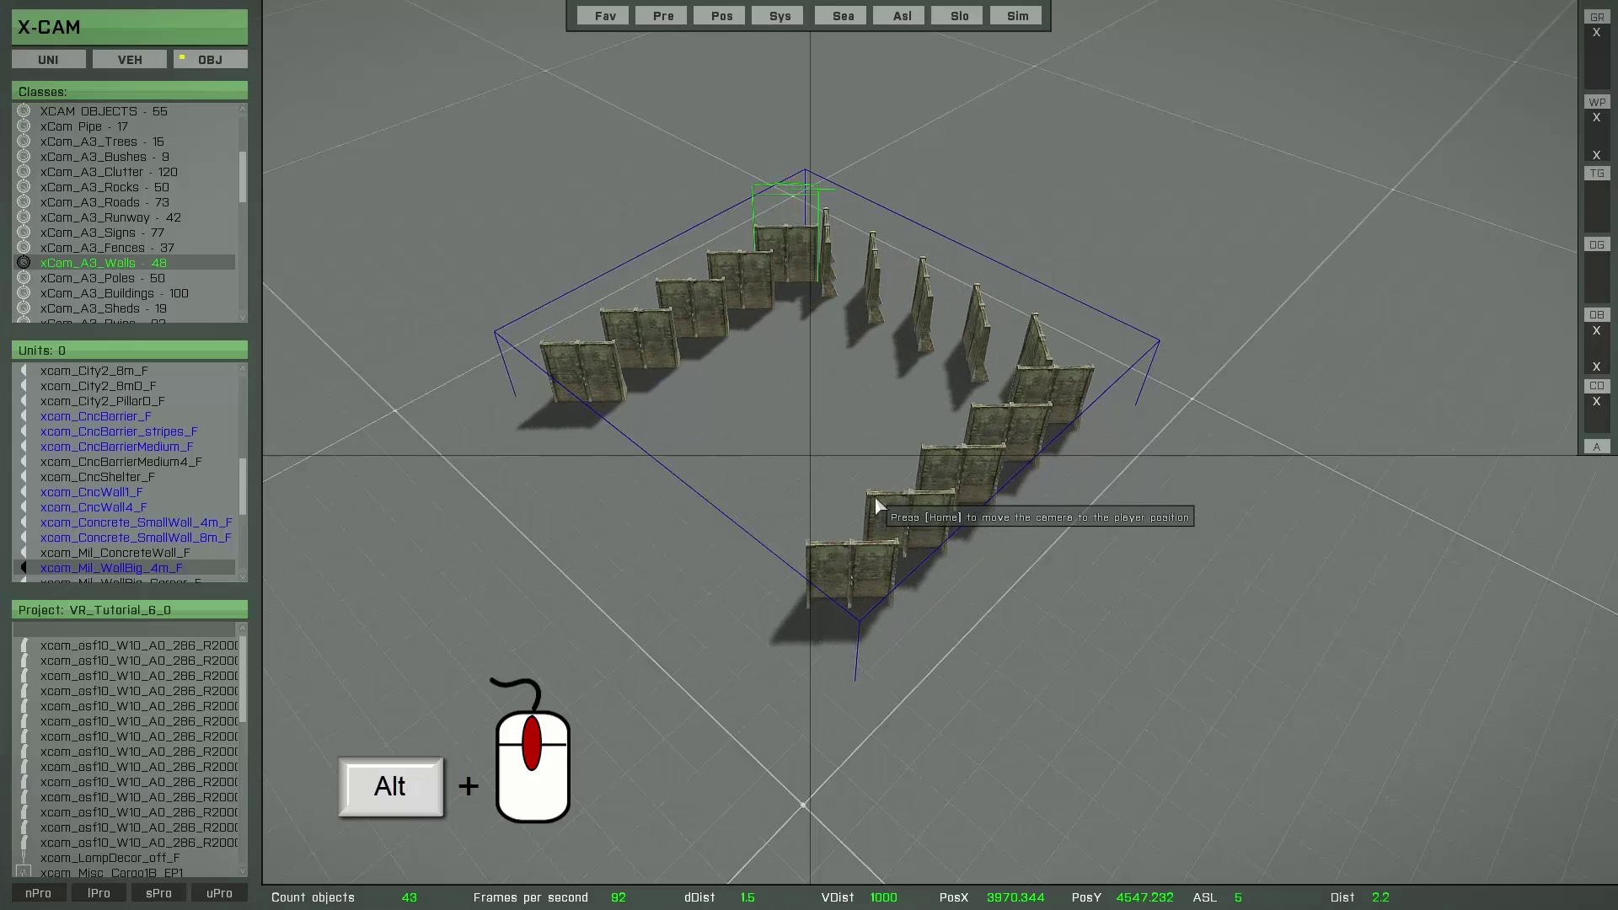
{"action": "scroll", "coordinate": [876, 500], "scroll_direction": "down", "scroll_amount": 5, "text": "alt"}
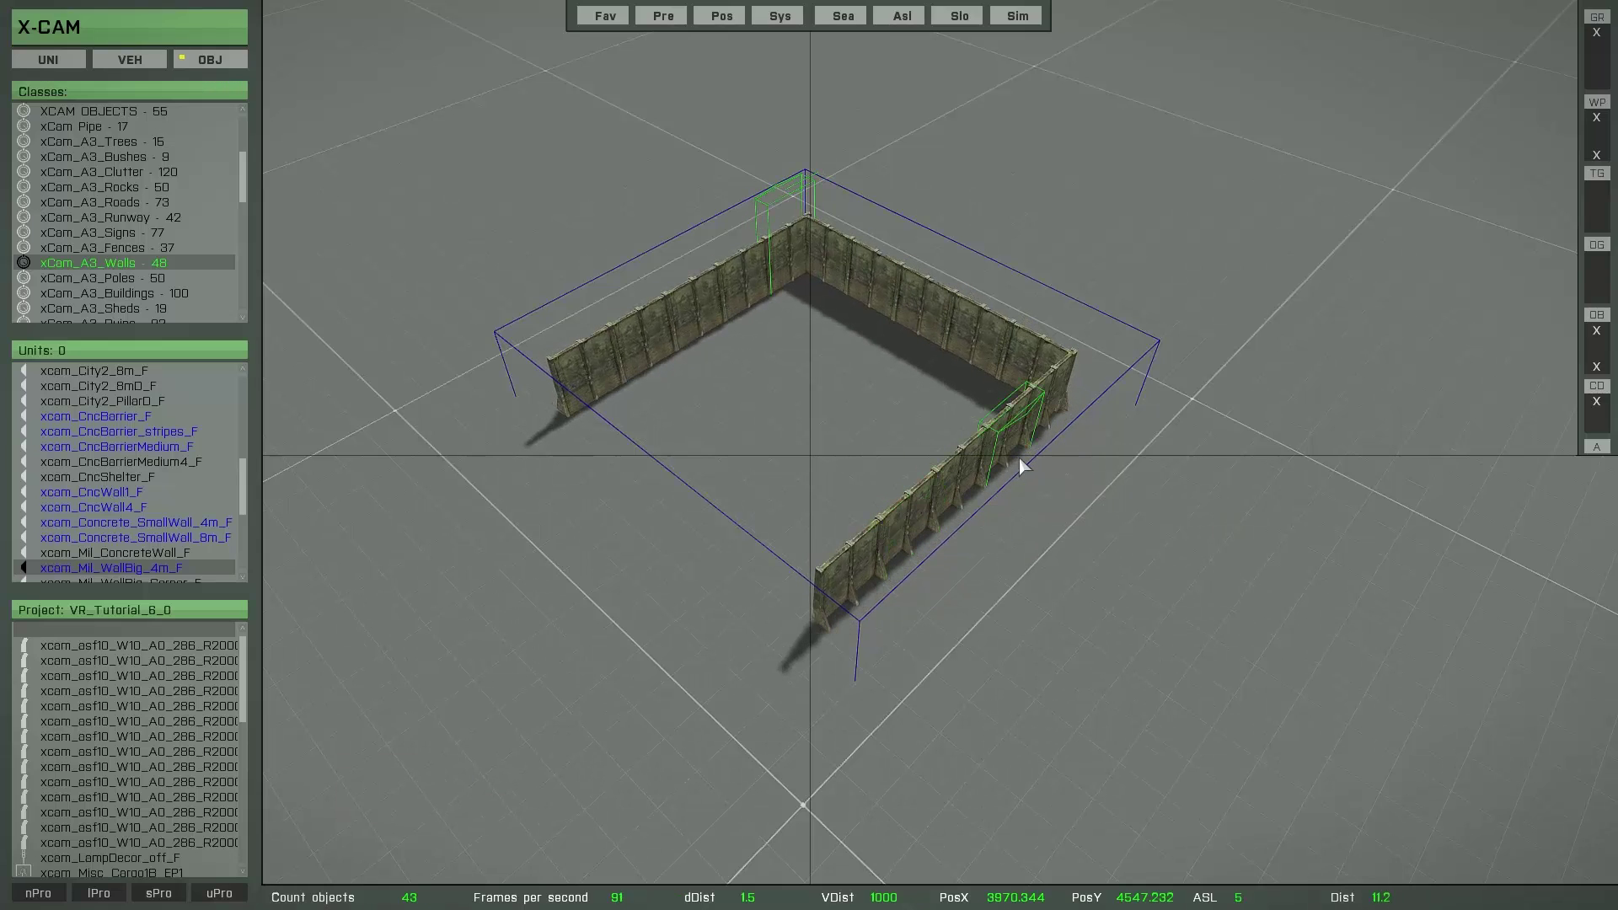
Try turning all wall segments individually on their own axes once more, returning them to a closed wall
{"action": "key", "text": "d"}
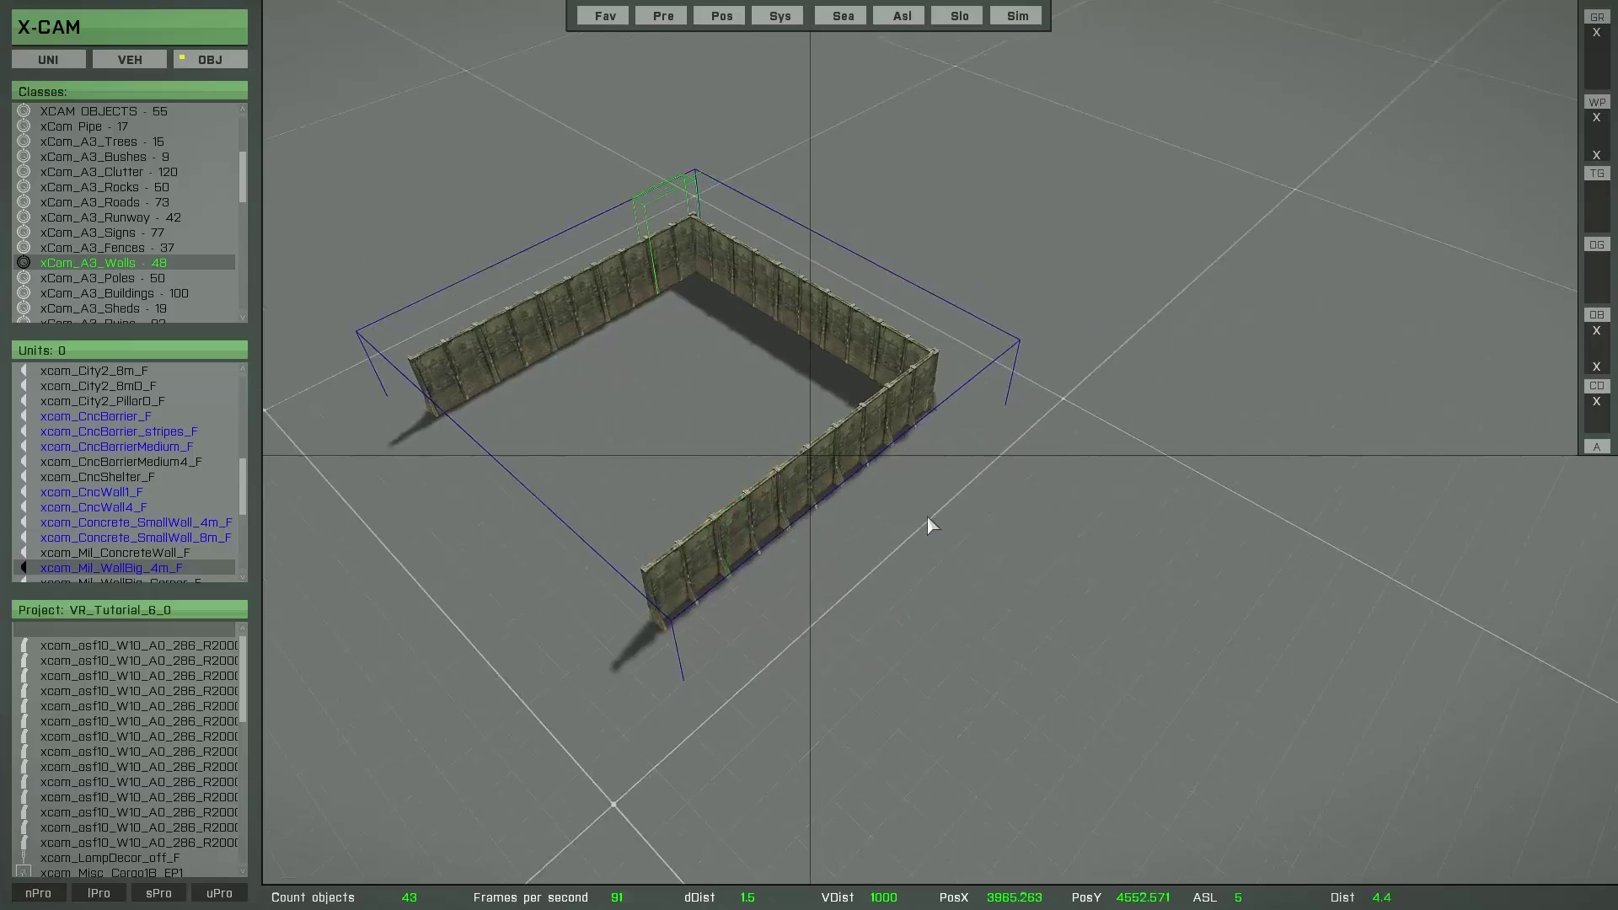
{"action": "key", "text": "s"}
{"action": "key", "text": "w"}
{"action": "key", "text": "w"}
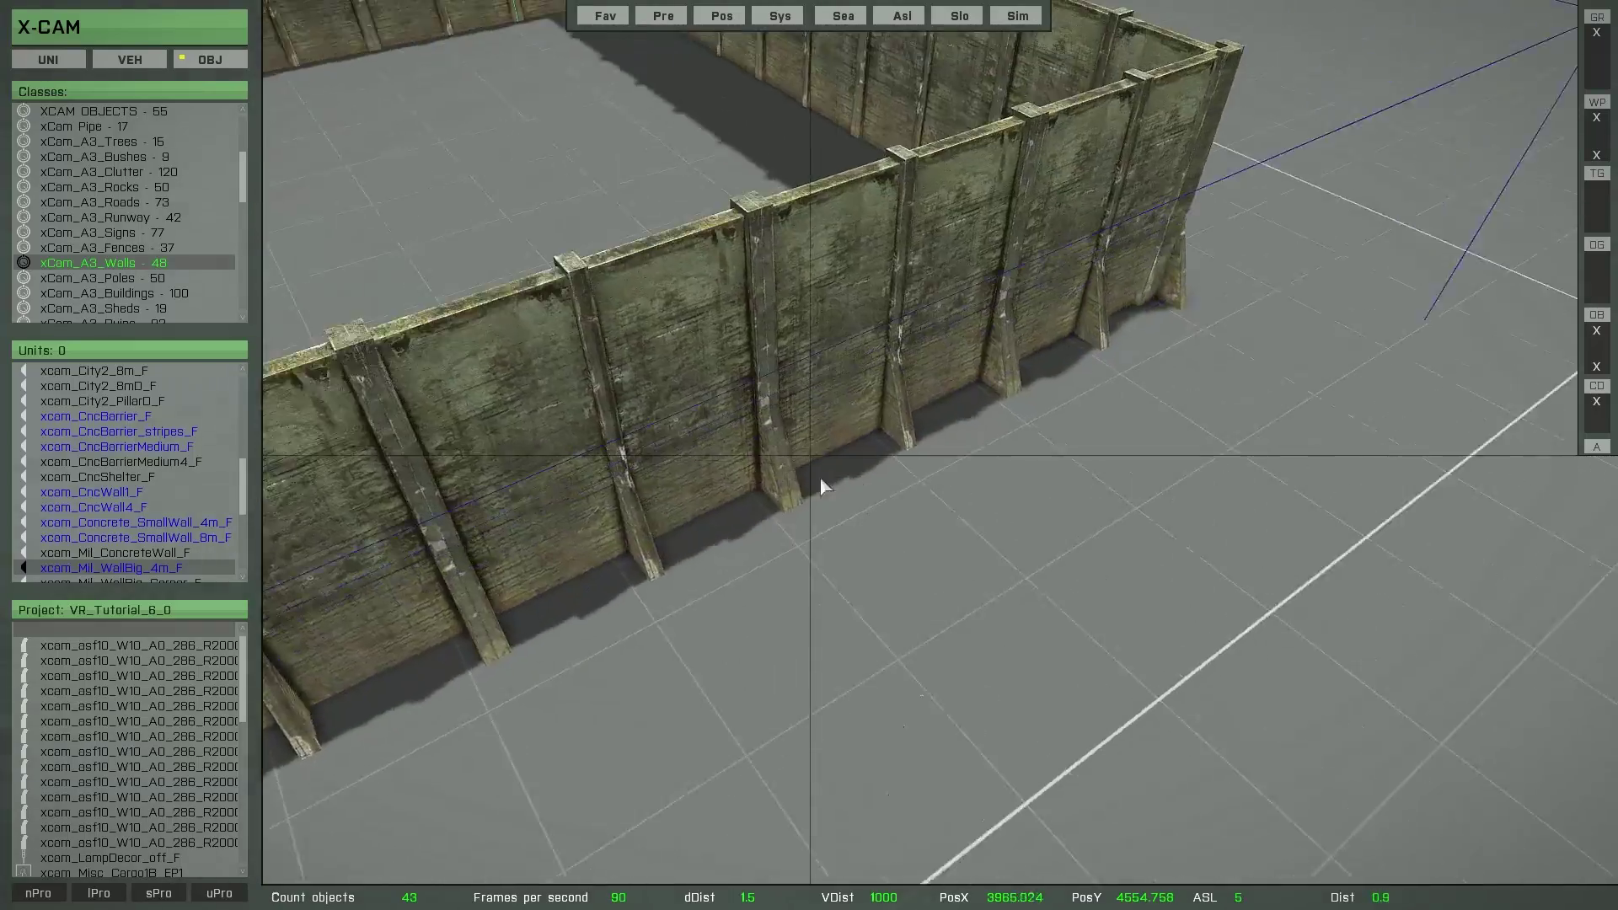
{"action": "key", "text": "d"}
{"action": "right_click_drag", "start_coordinate": [705, 462], "coordinate": [960, 516]}
{"action": "key", "text": "a"}
{"action": "key", "text": "s"}
{"action": "scroll", "coordinate": [959, 514], "scroll_direction": "up", "scroll_amount": 10}
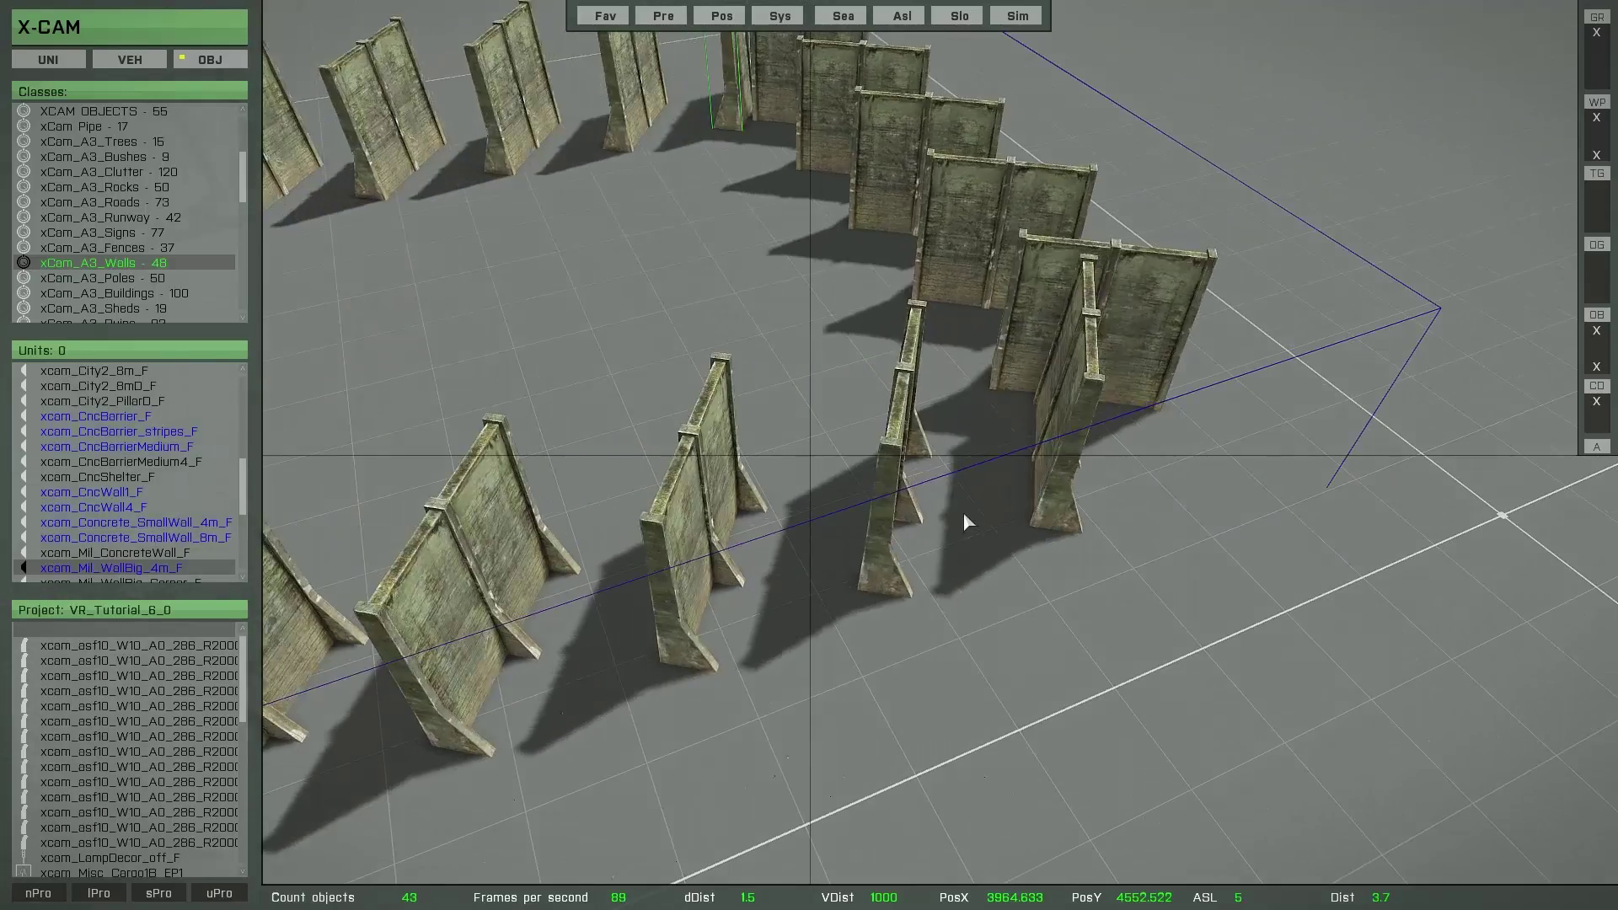
{"action": "scroll", "coordinate": [965, 507], "scroll_direction": "down", "scroll_amount": 10}
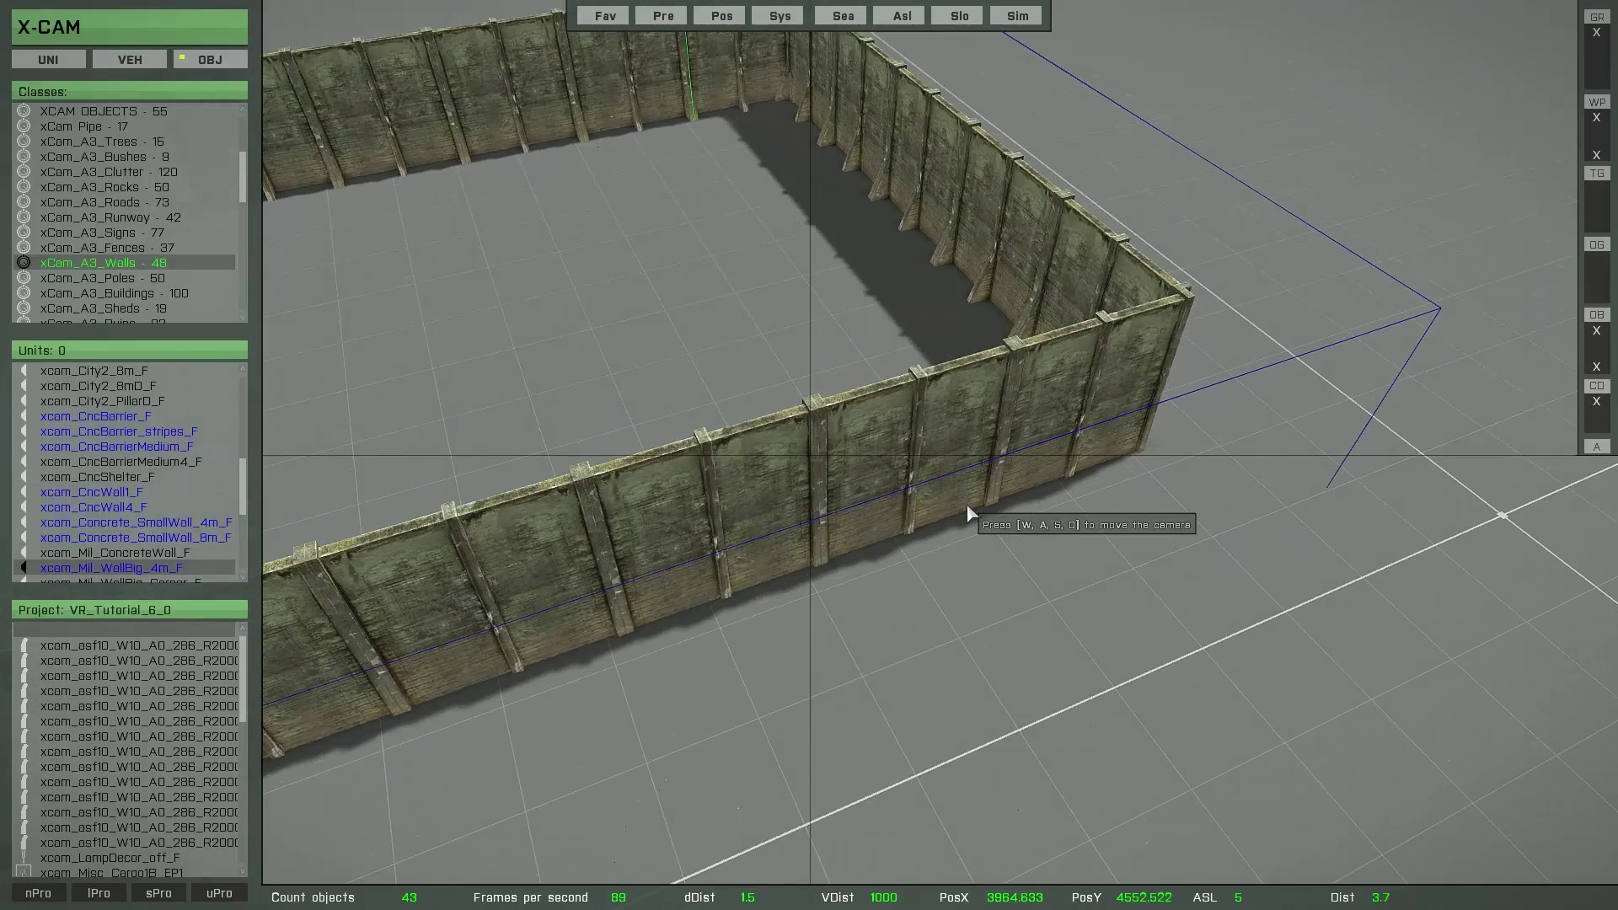
{"action": "key", "text": "a"}
{"action": "right_click_drag", "start_coordinate": [962, 505], "coordinate": [1029, 517]}
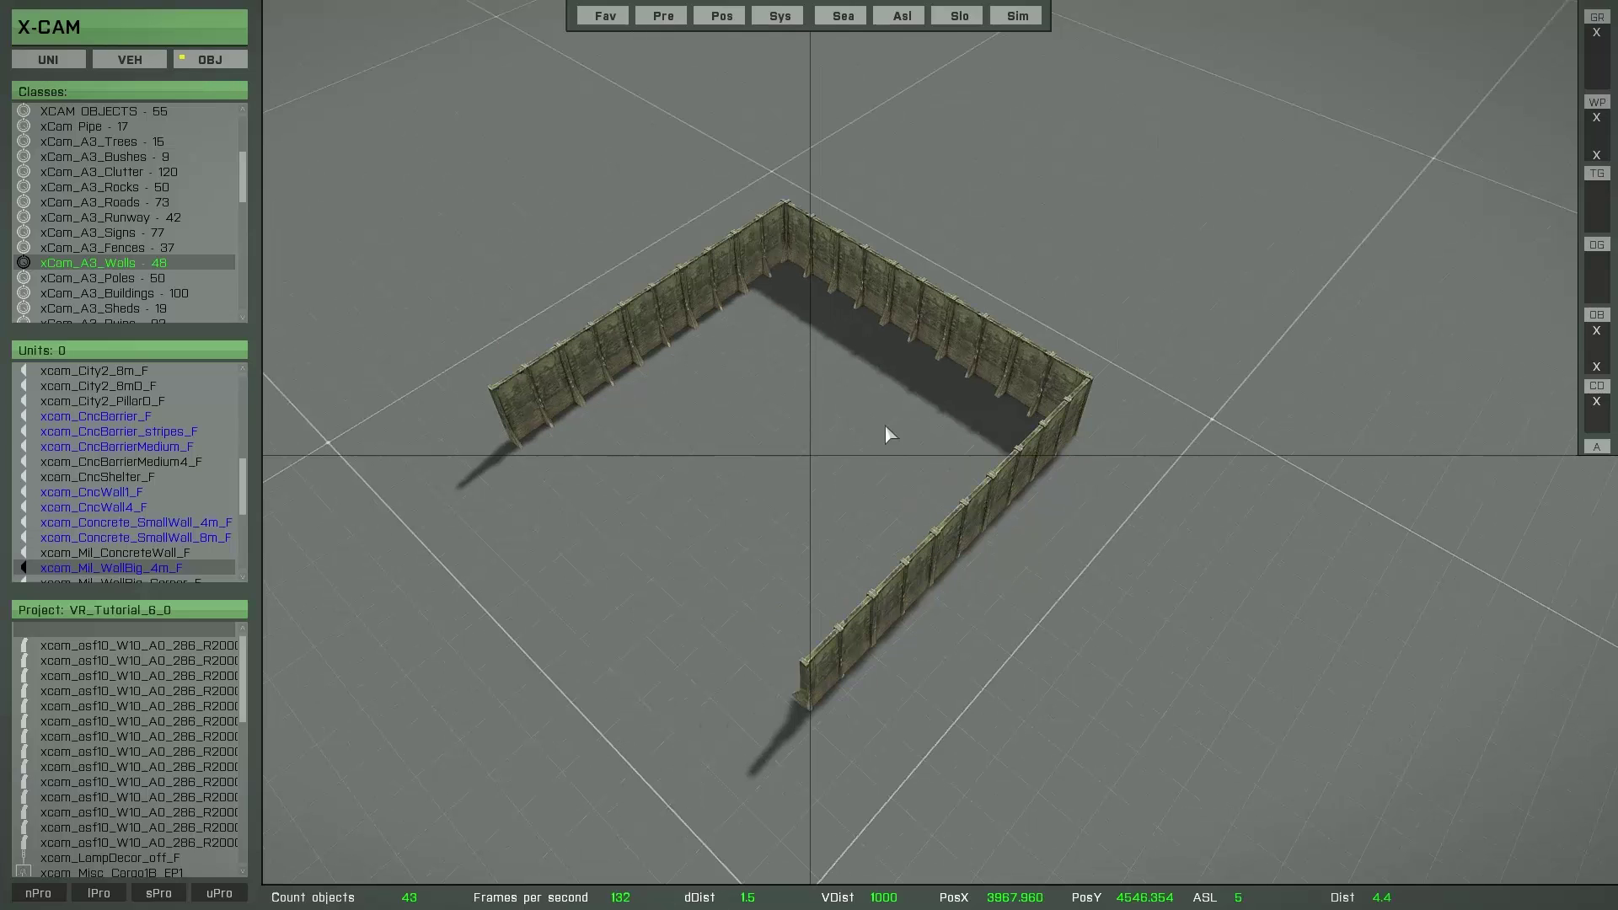
Select several middle segments of the back wall, try moving them as a block and undo the move
{"action": "left_click", "coordinate": [867, 289]}
{"action": "key", "text": "ctrl+a"}
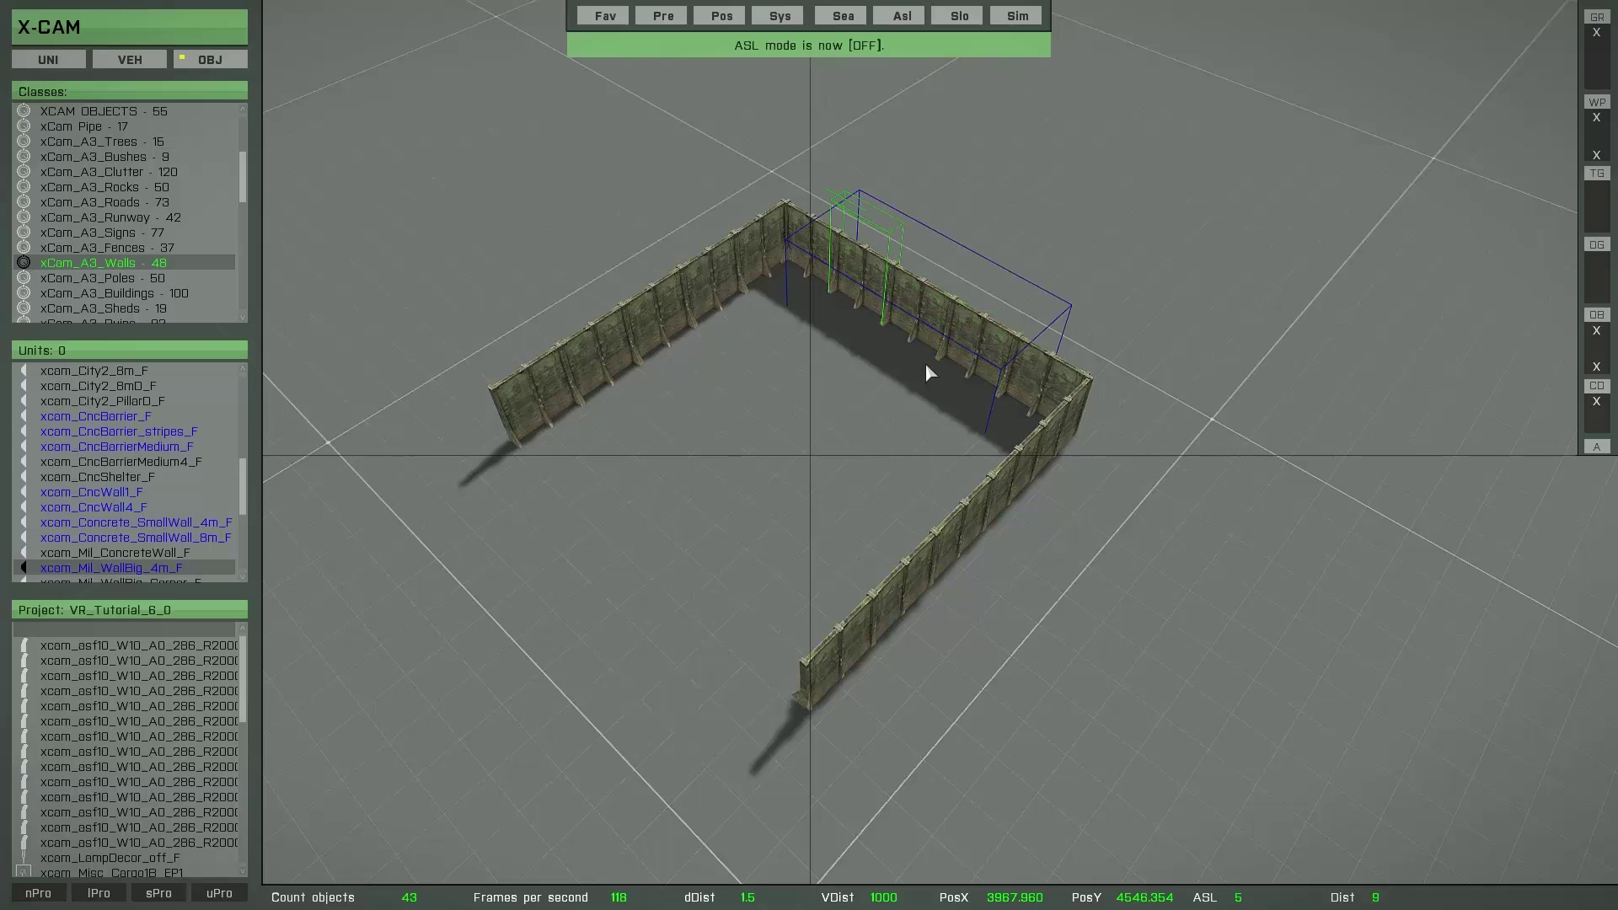
{"action": "left_click_drag", "start_coordinate": [833, 408], "coordinate": [904, 326]}
{"action": "key", "text": "ctrl+z"}
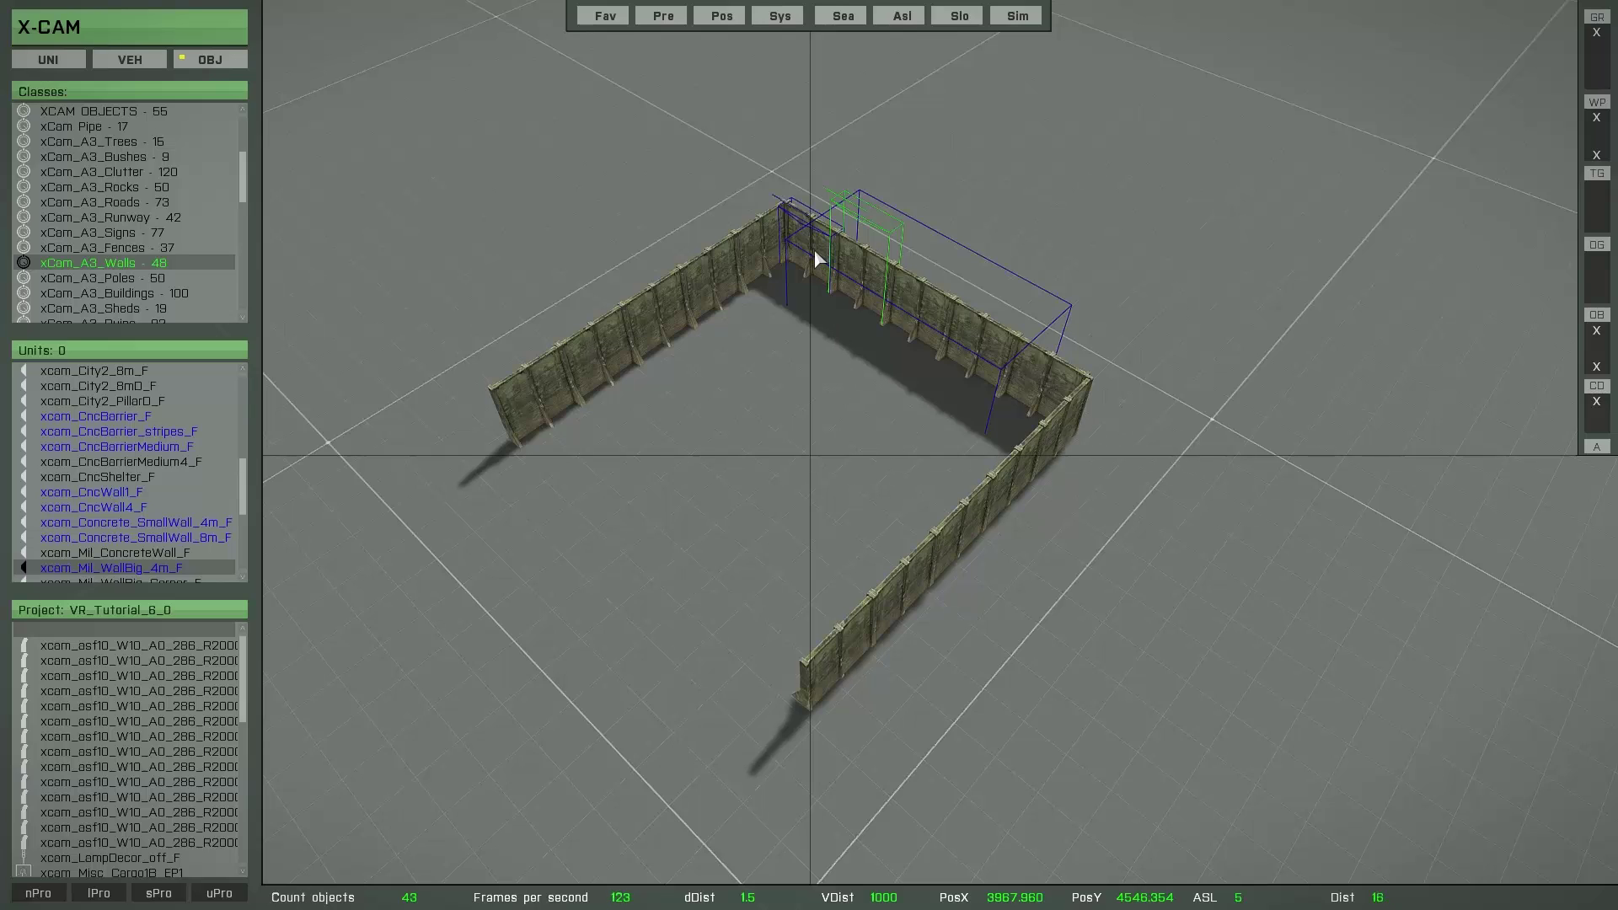
Add the back wall's segments at both corners to the selection, try moving the whole back wall and undo the move
{"action": "key", "text": "BackSpace"}
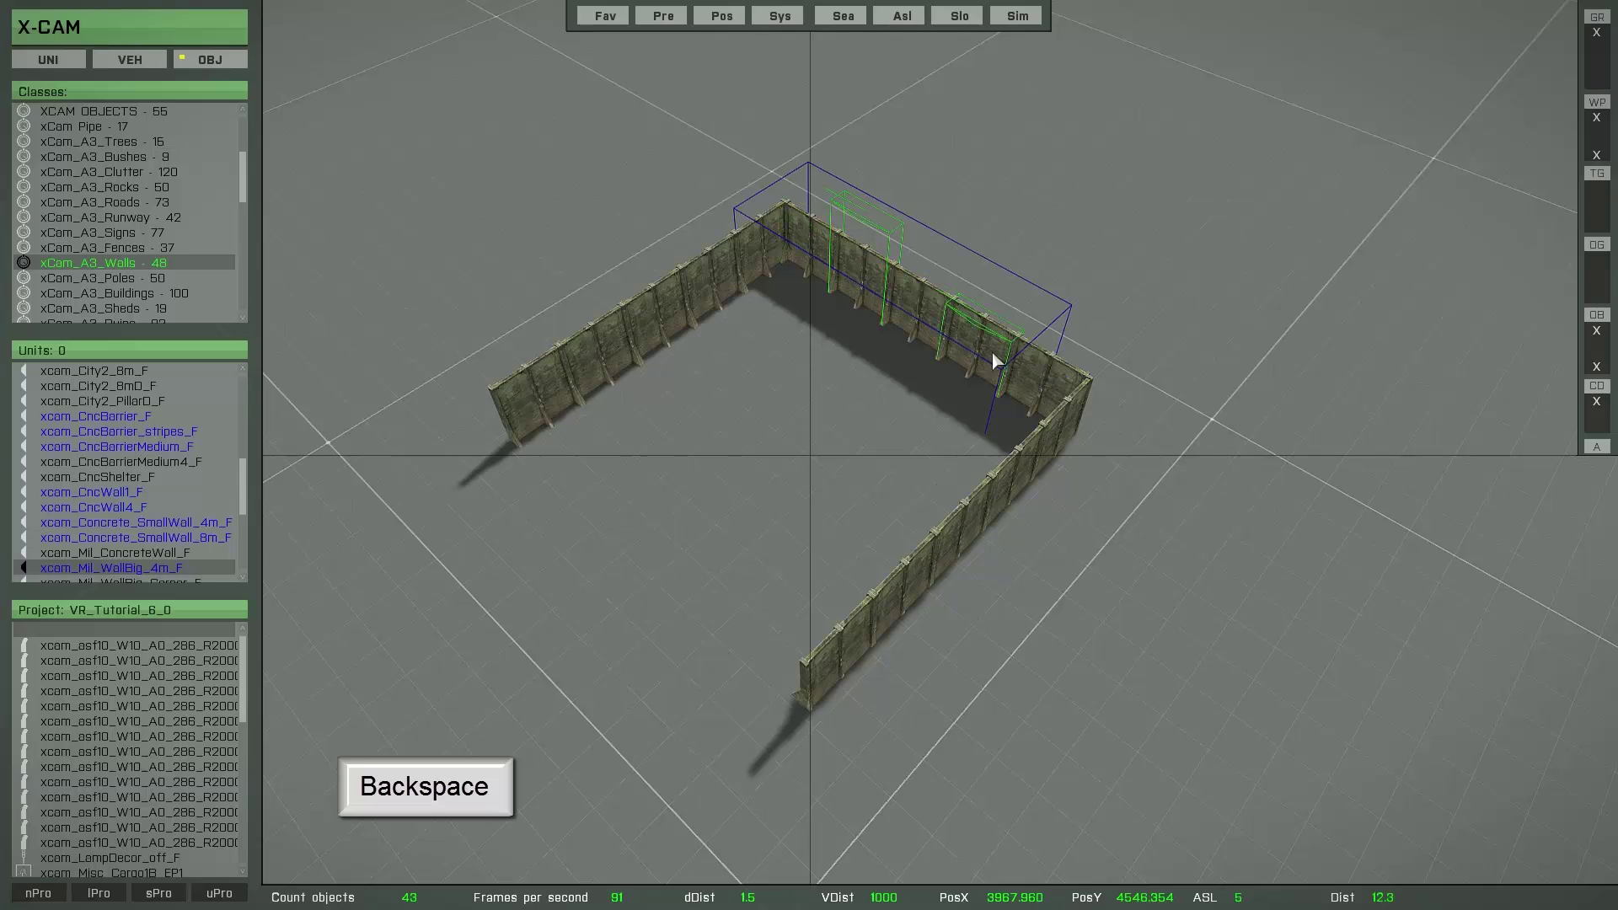
{"action": "key", "text": "BackSpace"}
{"action": "key", "text": "BackSpace"}
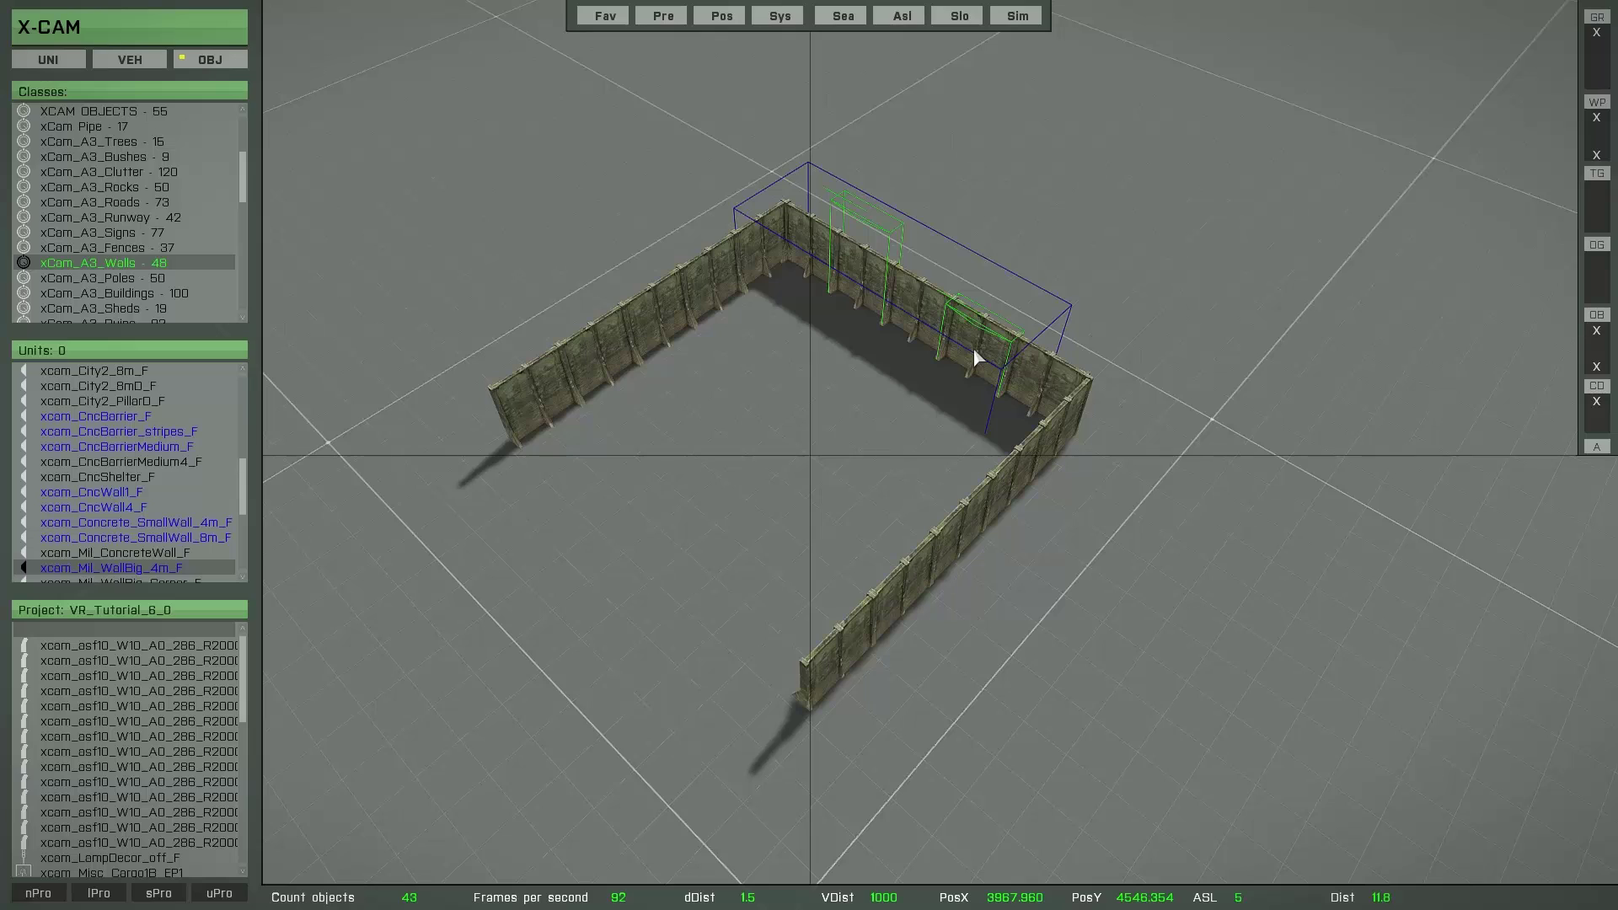
{"action": "left_click", "coordinate": [1043, 393]}
{"action": "left_click", "coordinate": [1019, 464]}
{"action": "left_click", "coordinate": [918, 570]}
{"action": "left_click", "coordinate": [963, 530]}
{"action": "left_click", "coordinate": [1039, 381], "text": "ctrl"}
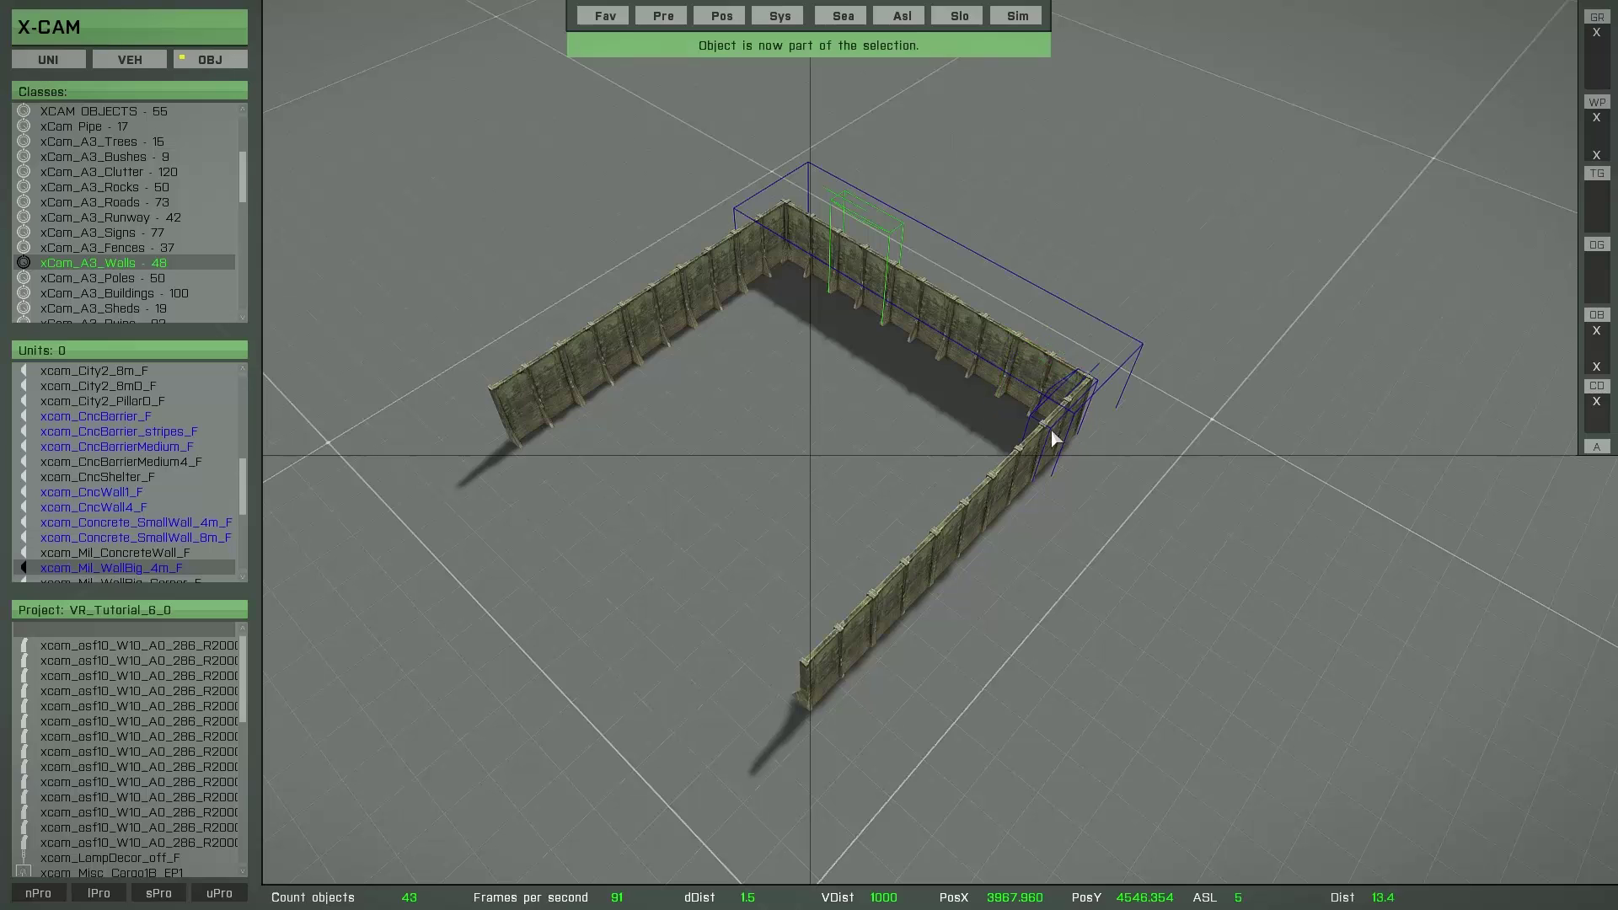
{"action": "left_click_drag", "start_coordinate": [817, 417], "coordinate": [847, 401]}
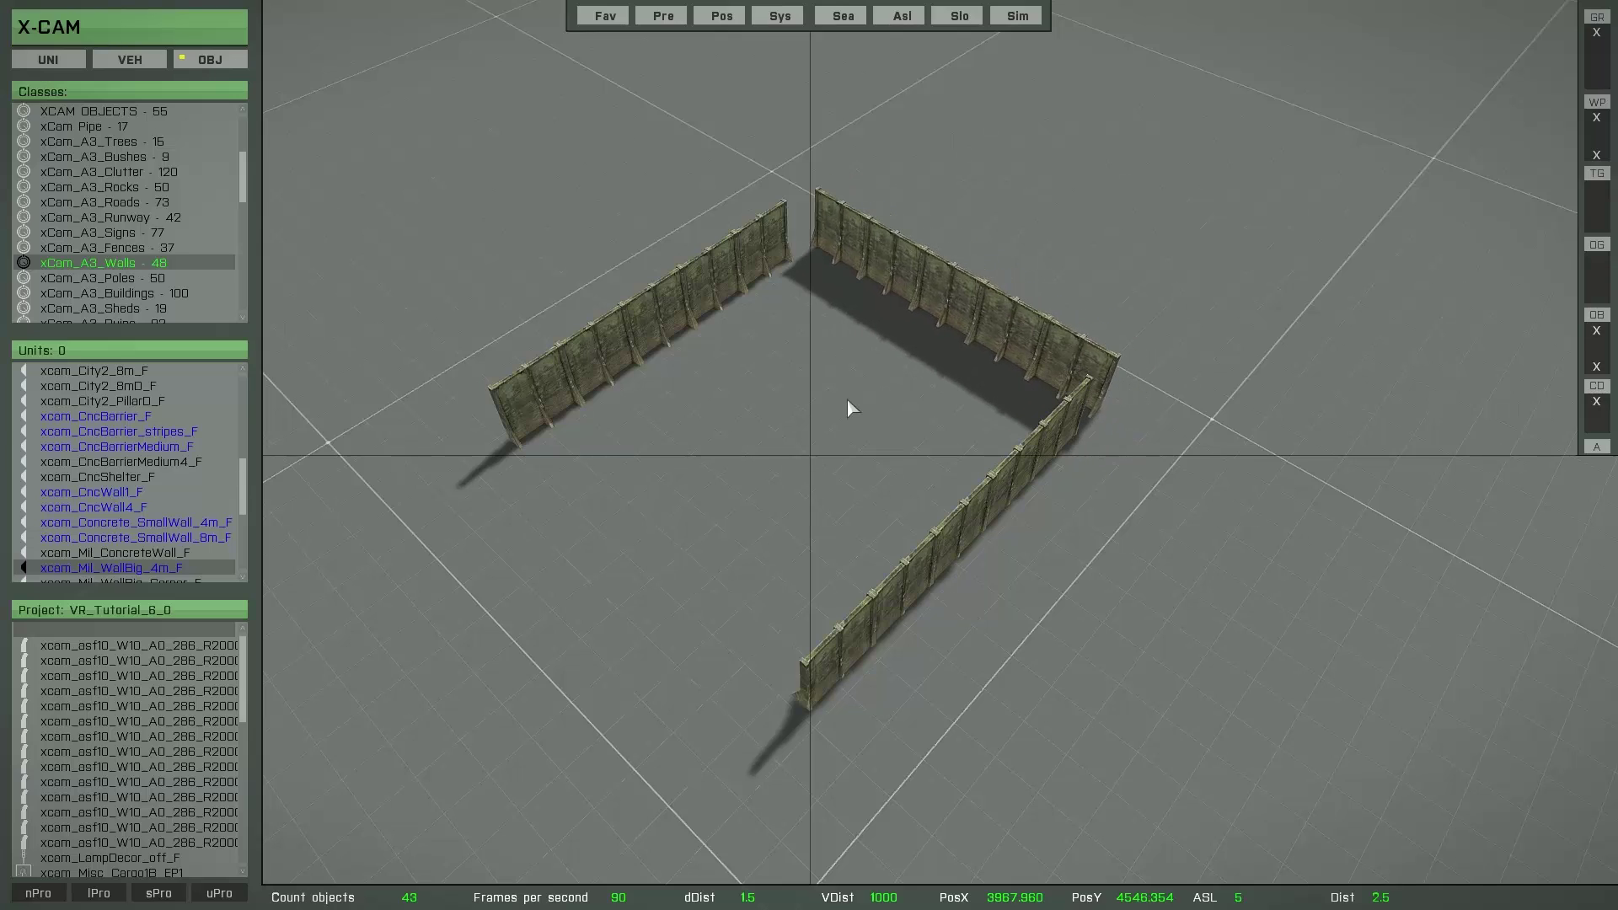
{"action": "key", "text": "ctrl+z"}
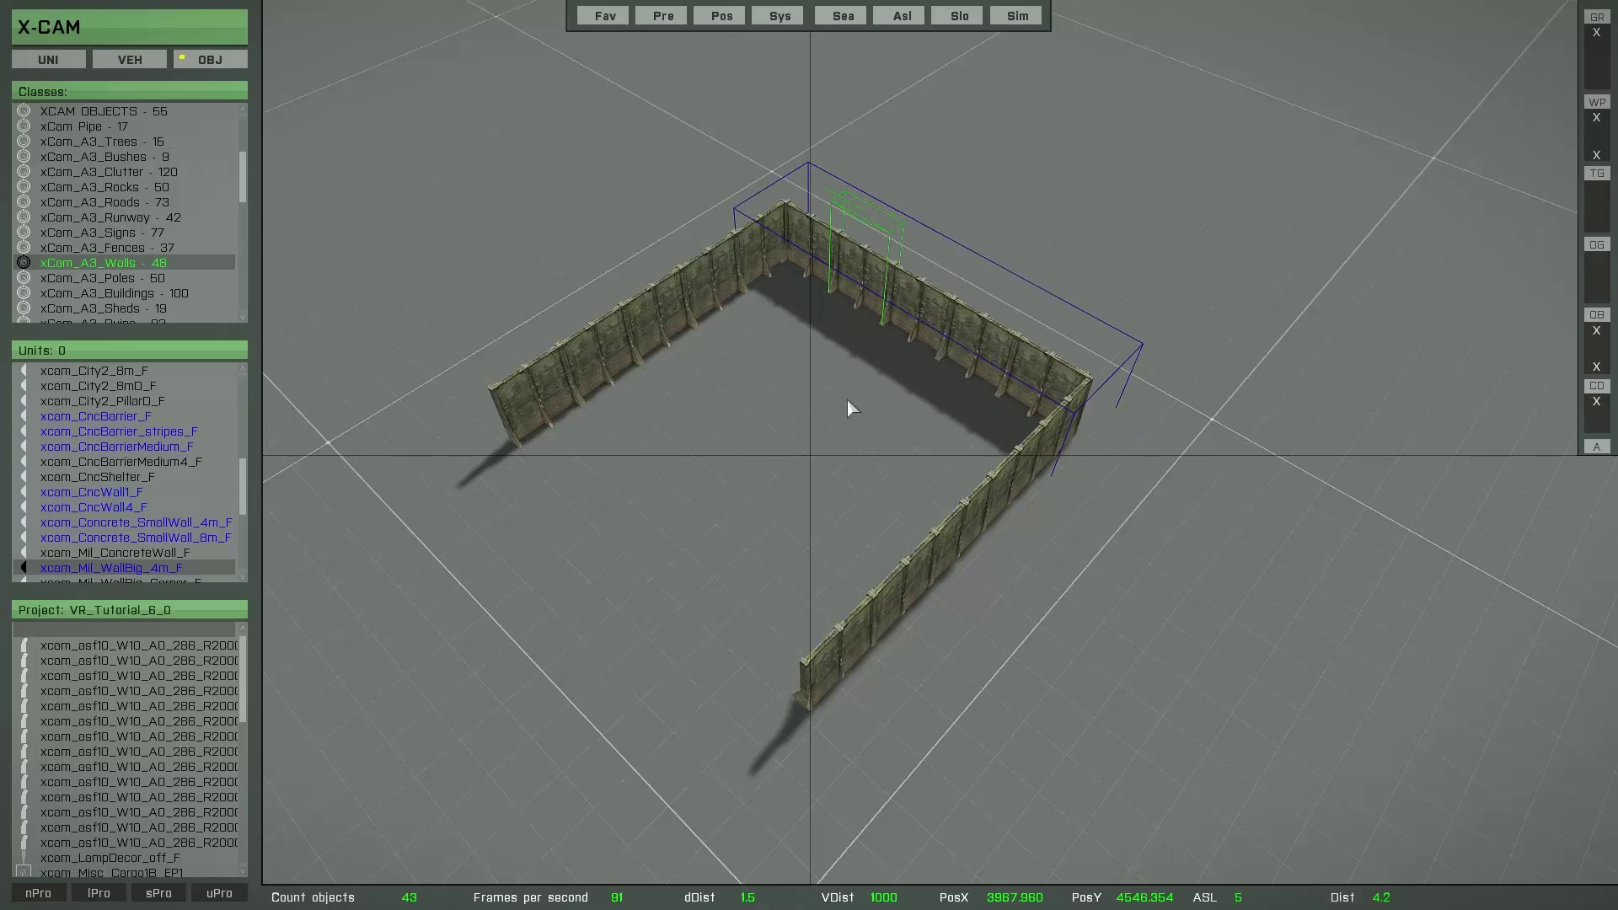
Add the outer end segment of each side wall to the selection, try moving the block and undo the move
{"action": "left_click", "coordinate": [538, 401], "text": "shift"}
{"action": "left_click", "coordinate": [857, 643], "text": "shift"}
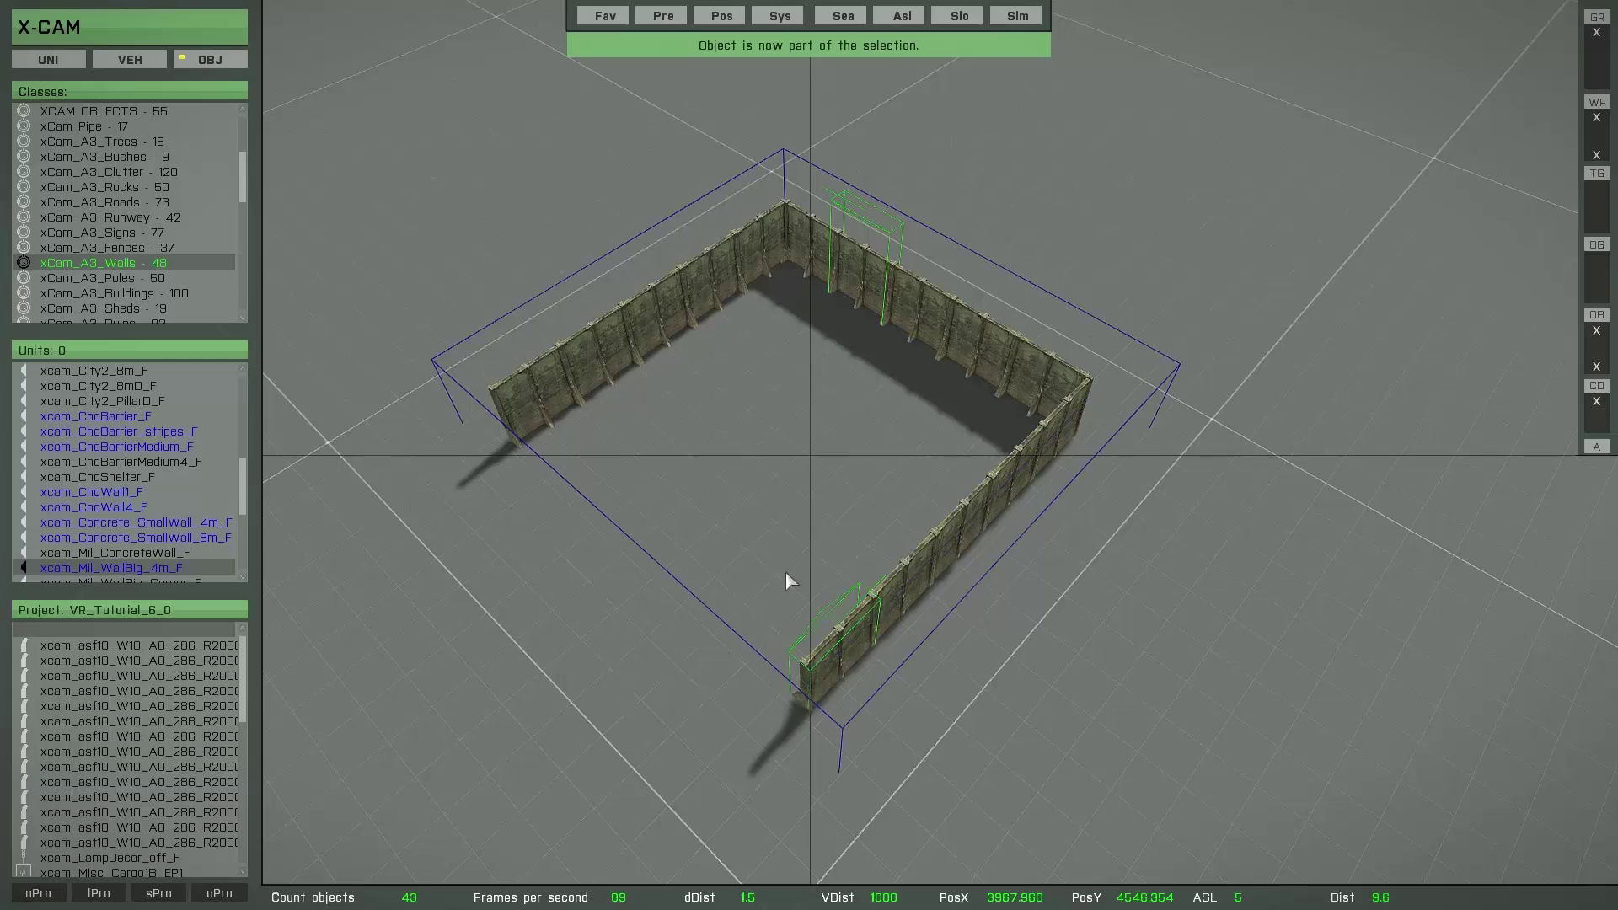
{"action": "left_click_drag", "start_coordinate": [746, 494], "coordinate": [780, 480]}
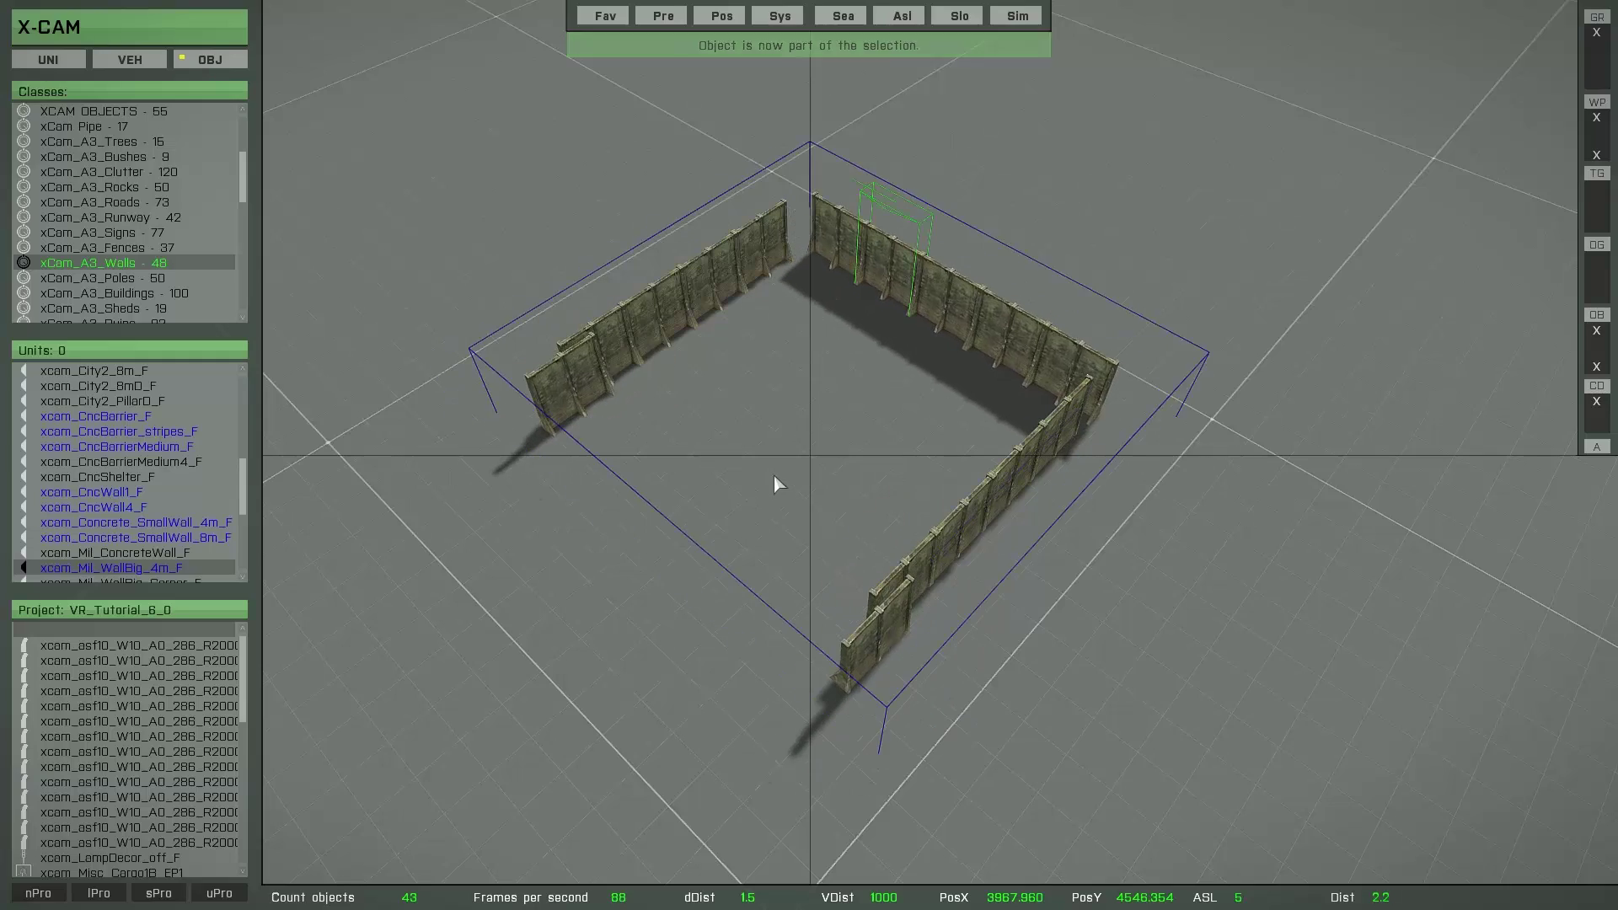
{"action": "key", "text": "ctrl+z"}
{"action": "middle_click_drag", "start_coordinate": [791, 473], "coordinate": [590, 416]}
{"action": "right_click_drag", "start_coordinate": [590, 426], "coordinate": [790, 476]}
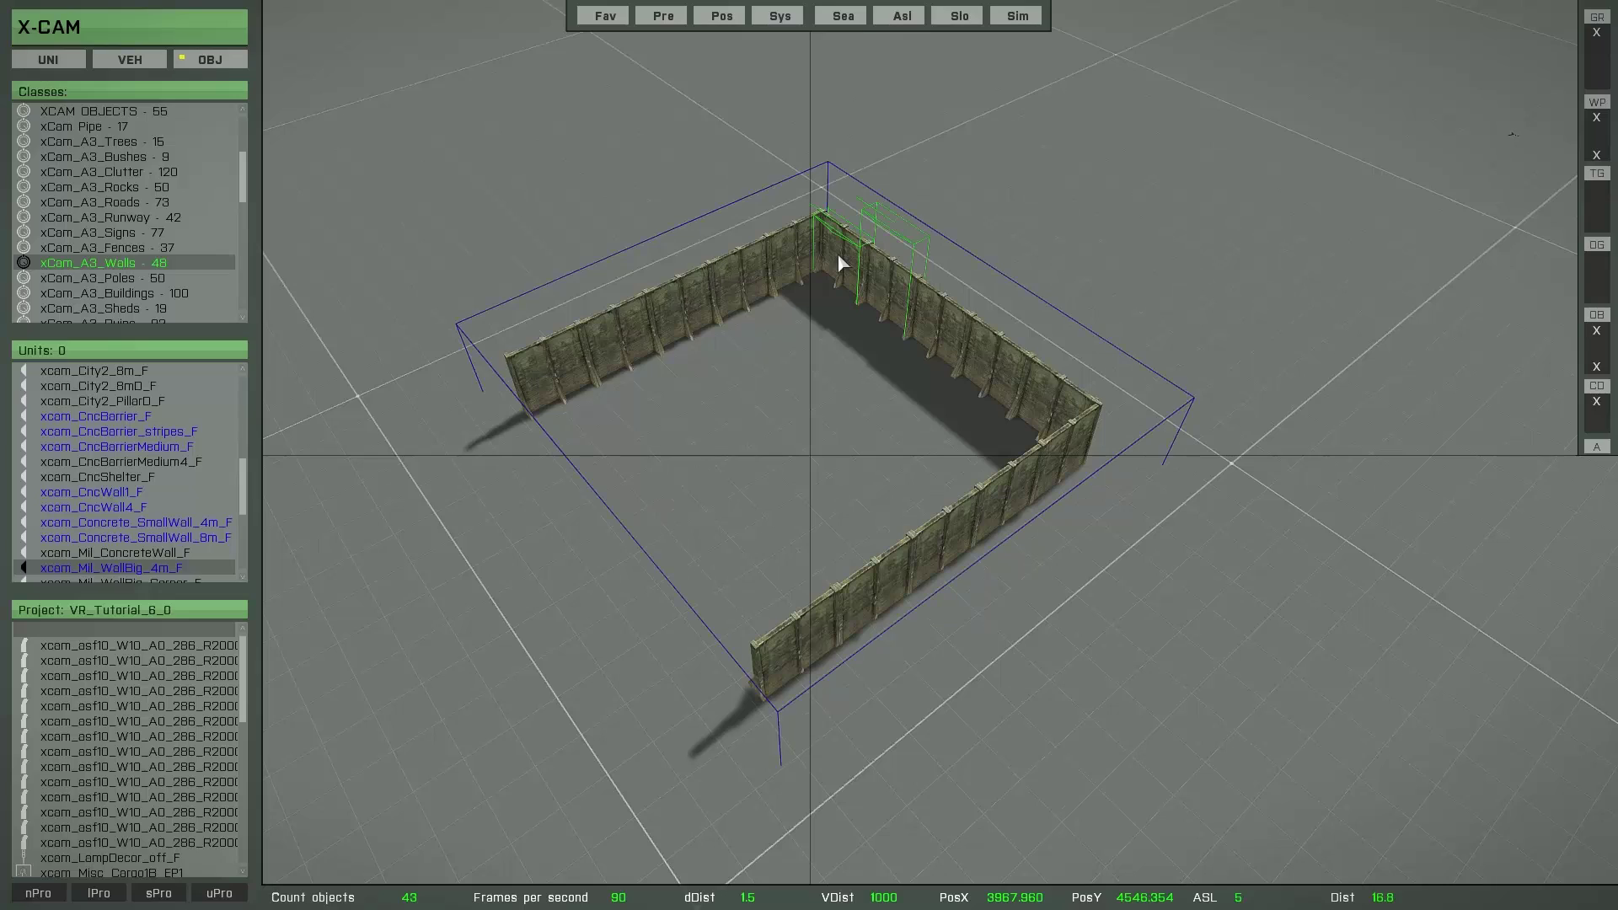
Remove one back-wall segment from the selection, try moving the remaining selected segments and undo the move
{"action": "key", "text": "Page_Up"}
{"action": "left_click", "coordinate": [898, 295]}
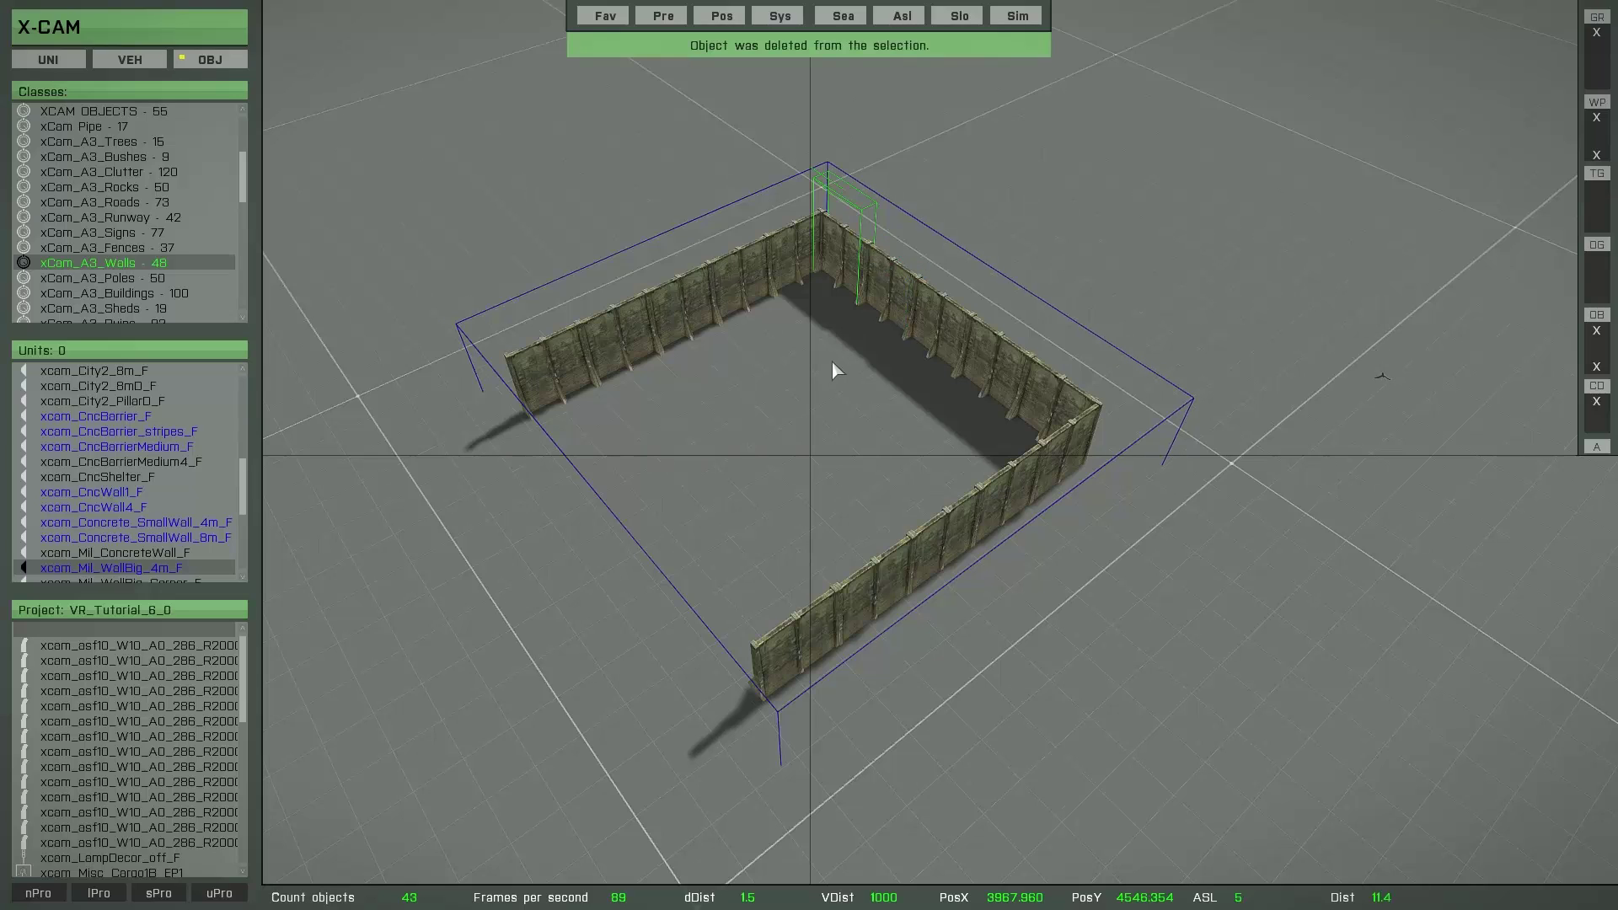
{"action": "mouse_move", "coordinate": [851, 402]}
{"action": "left_mouse_down"}
{"action": "mouse_move", "coordinate": [872, 345]}
{"action": "mouse_move", "coordinate": [858, 377]}
{"action": "left_mouse_up"}
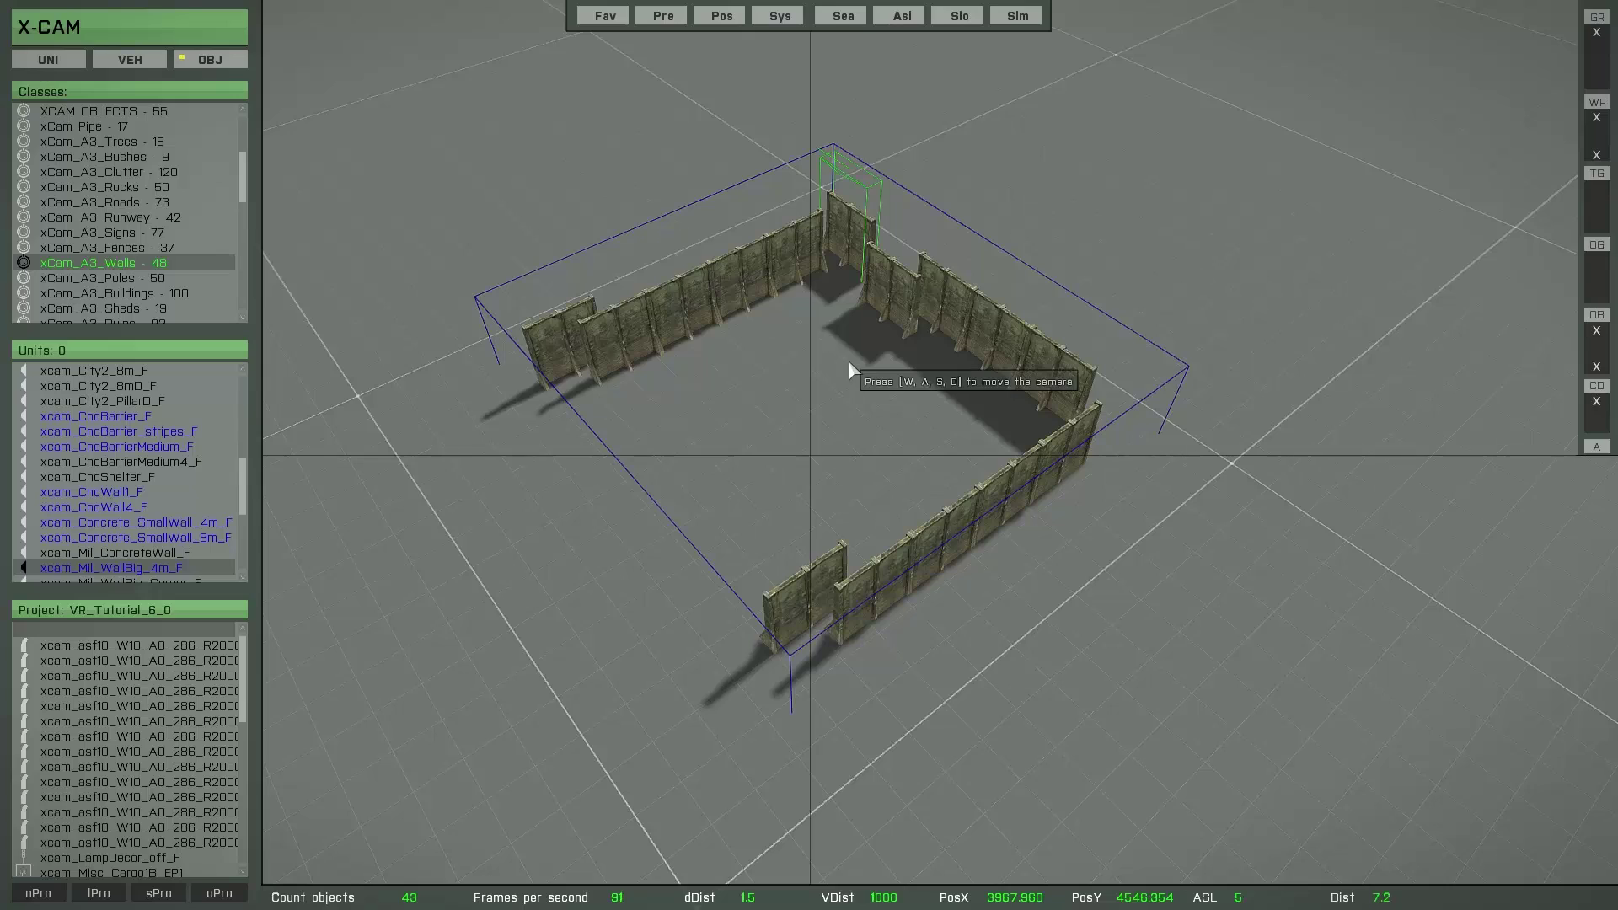
{"action": "key", "text": "ctrl+z"}
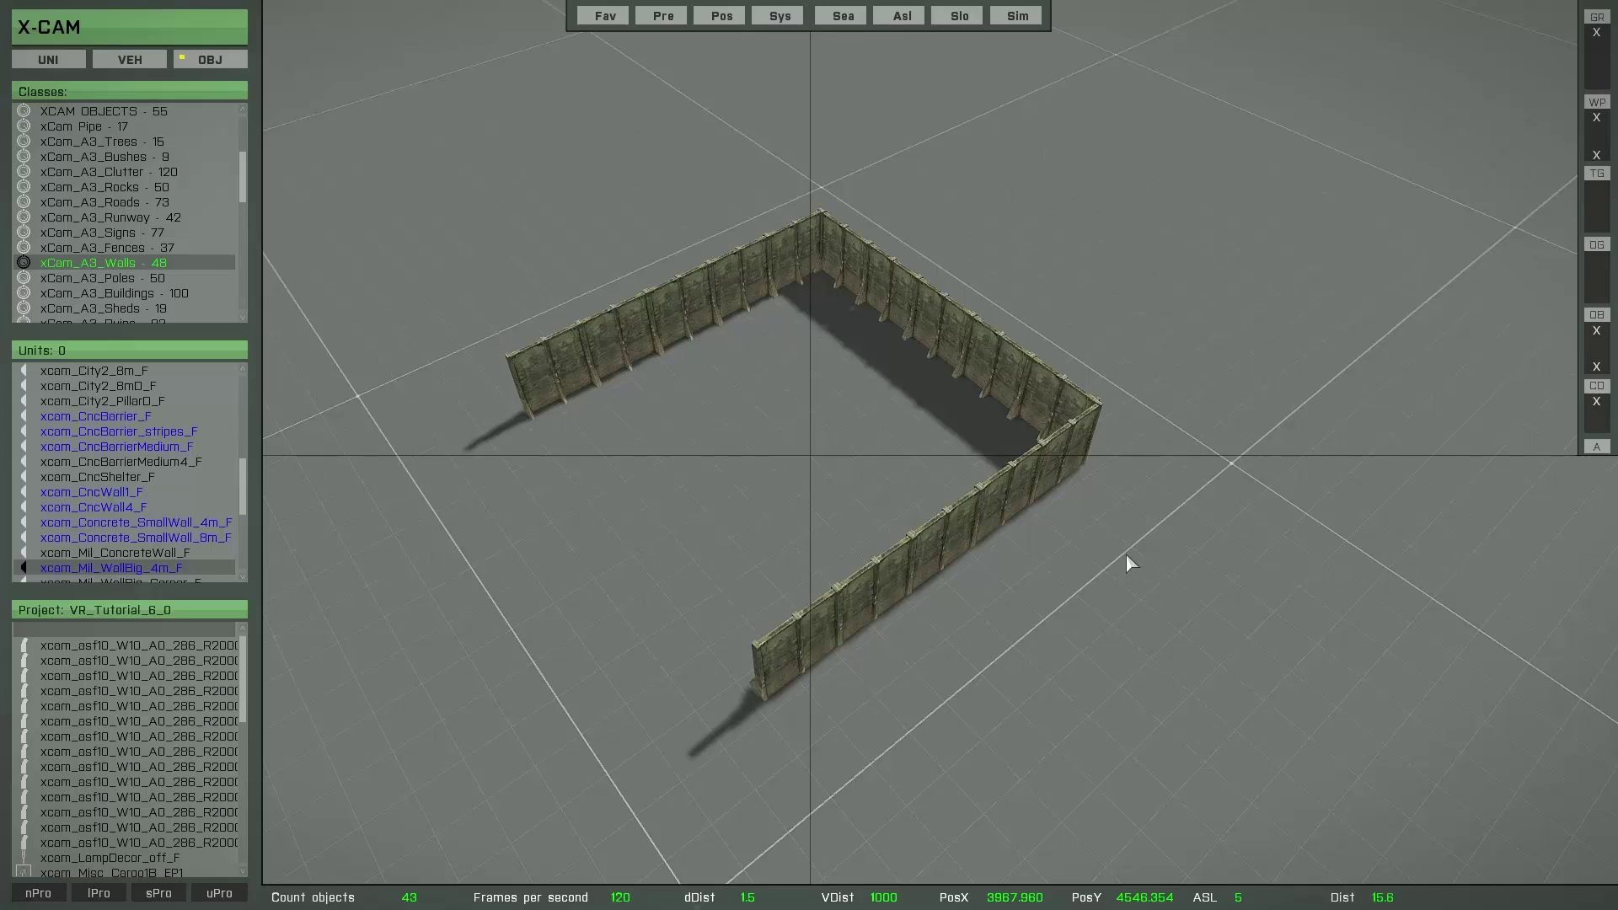
Select segments one by one along all three walls, try moving them as a block and clear the selection
{"action": "left_click", "coordinate": [559, 382], "text": "ctrl"}
{"action": "left_click", "coordinate": [608, 351], "text": "ctrl"}
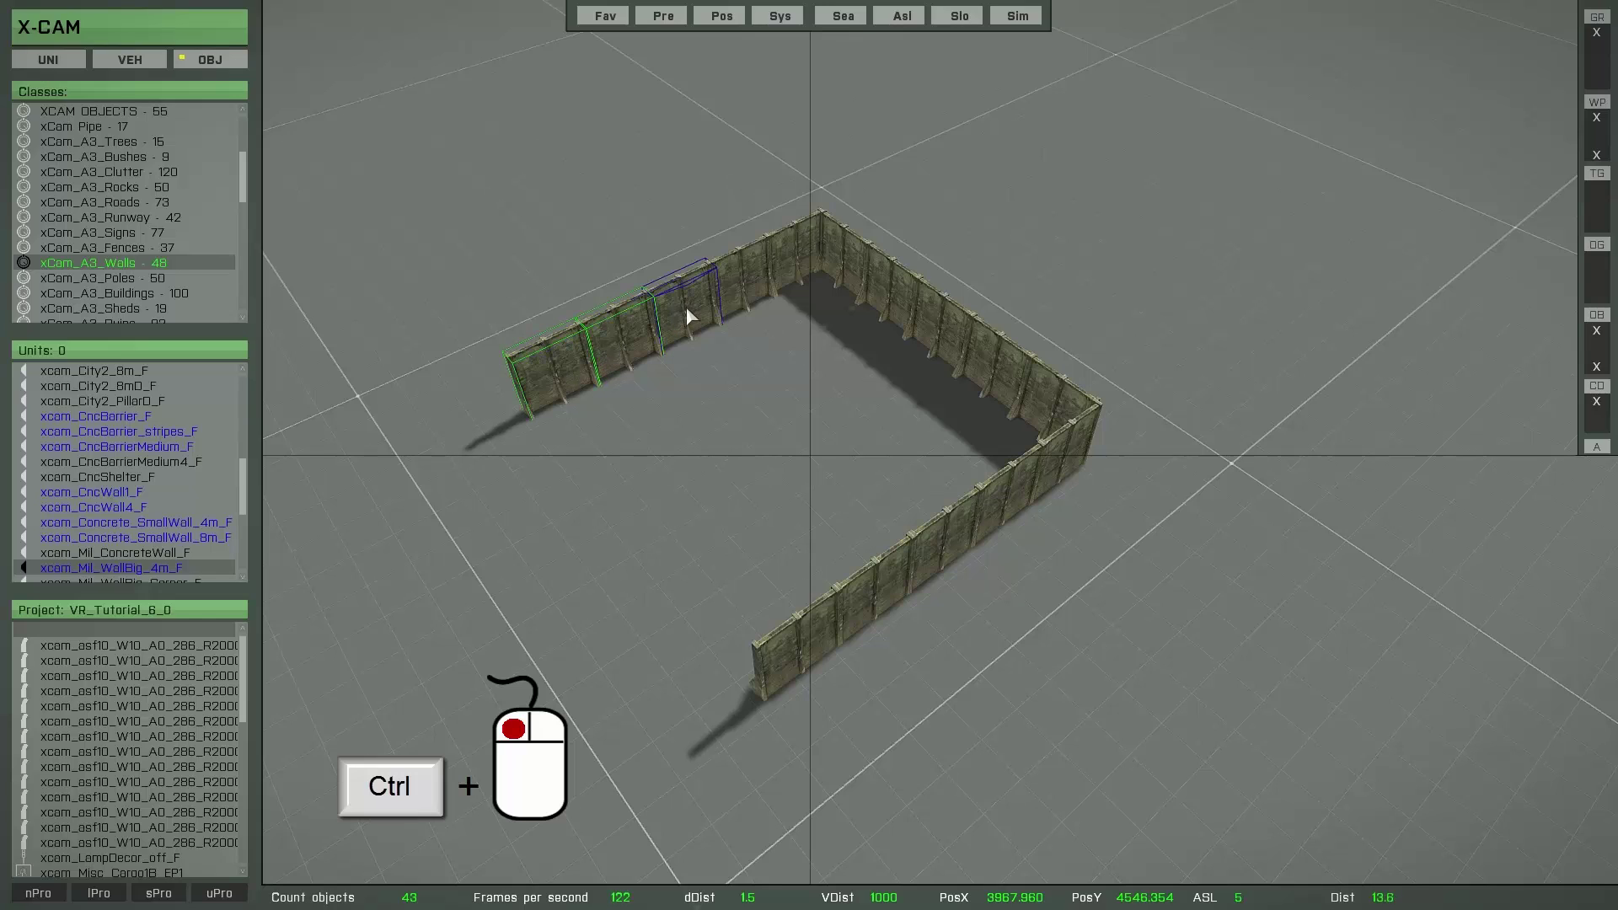
{"action": "left_click", "coordinate": [751, 281], "text": "ctrl"}
{"action": "left_click", "coordinate": [804, 258], "text": "ctrl"}
{"action": "left_click", "coordinate": [837, 264], "text": "ctrl"}
{"action": "left_click", "coordinate": [943, 330], "text": "ctrl"}
{"action": "left_click", "coordinate": [997, 375], "text": "ctrl"}
{"action": "left_click", "coordinate": [1057, 448], "text": "ctrl"}
{"action": "left_click", "coordinate": [1008, 486], "text": "ctrl"}
{"action": "left_click", "coordinate": [950, 534], "text": "ctrl"}
{"action": "left_click", "coordinate": [860, 590], "text": "ctrl"}
{"action": "left_click", "coordinate": [801, 637], "text": "ctrl"}
{"action": "left_click_drag", "start_coordinate": [695, 497], "coordinate": [694, 484]}
{"action": "left_click", "coordinate": [694, 484]}
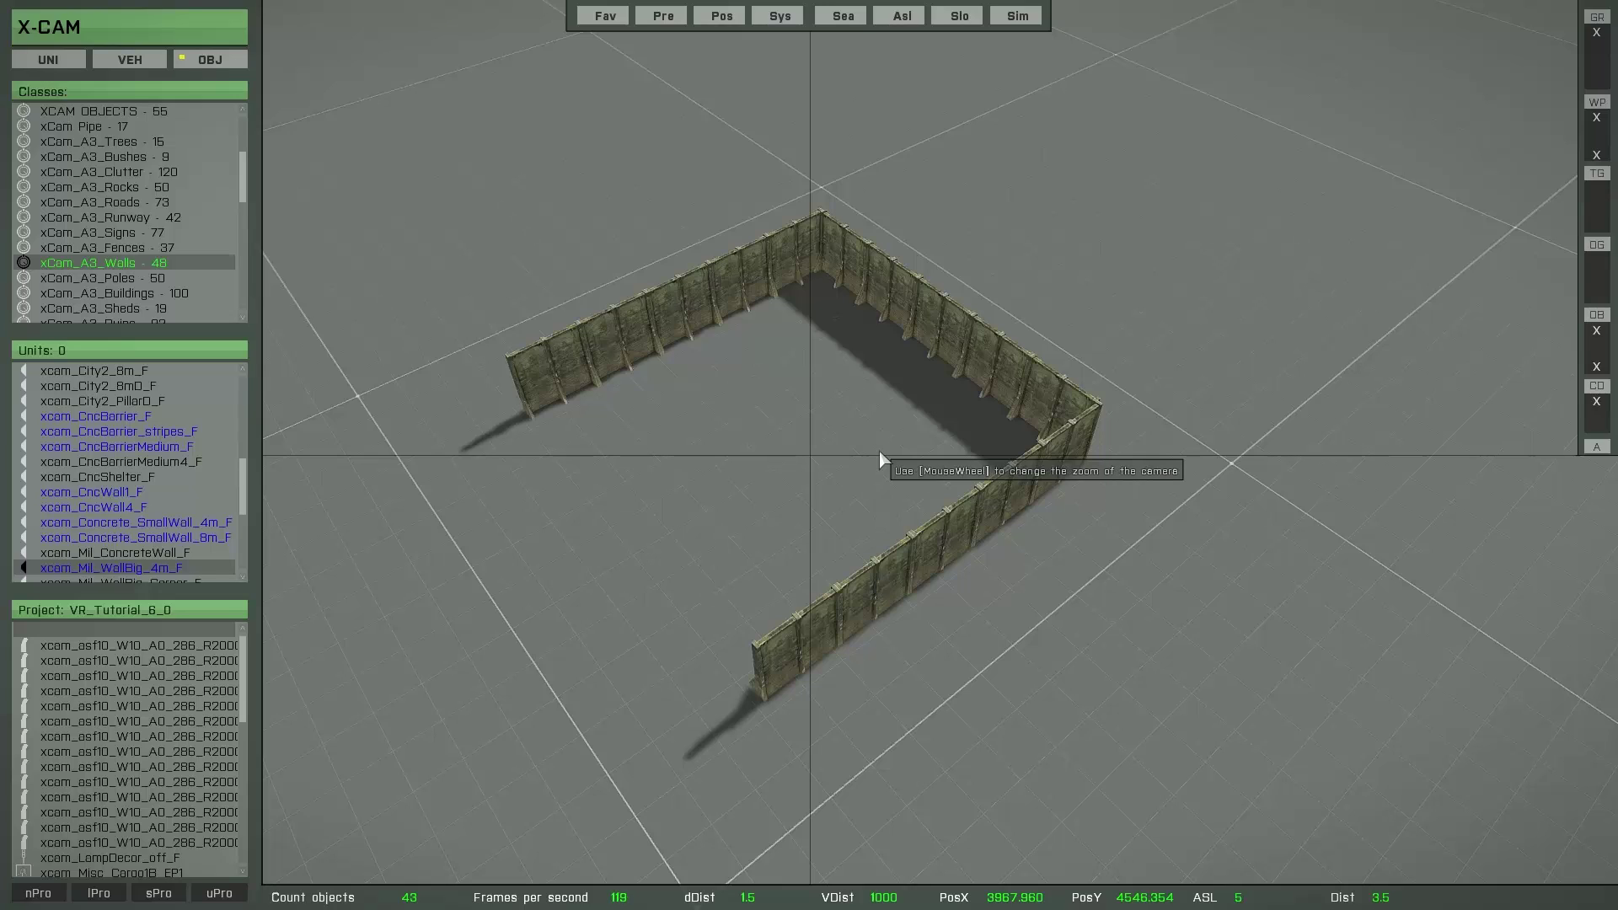
Box-select all three walls together and try moving them as one block
{"action": "key", "text": "Return"}
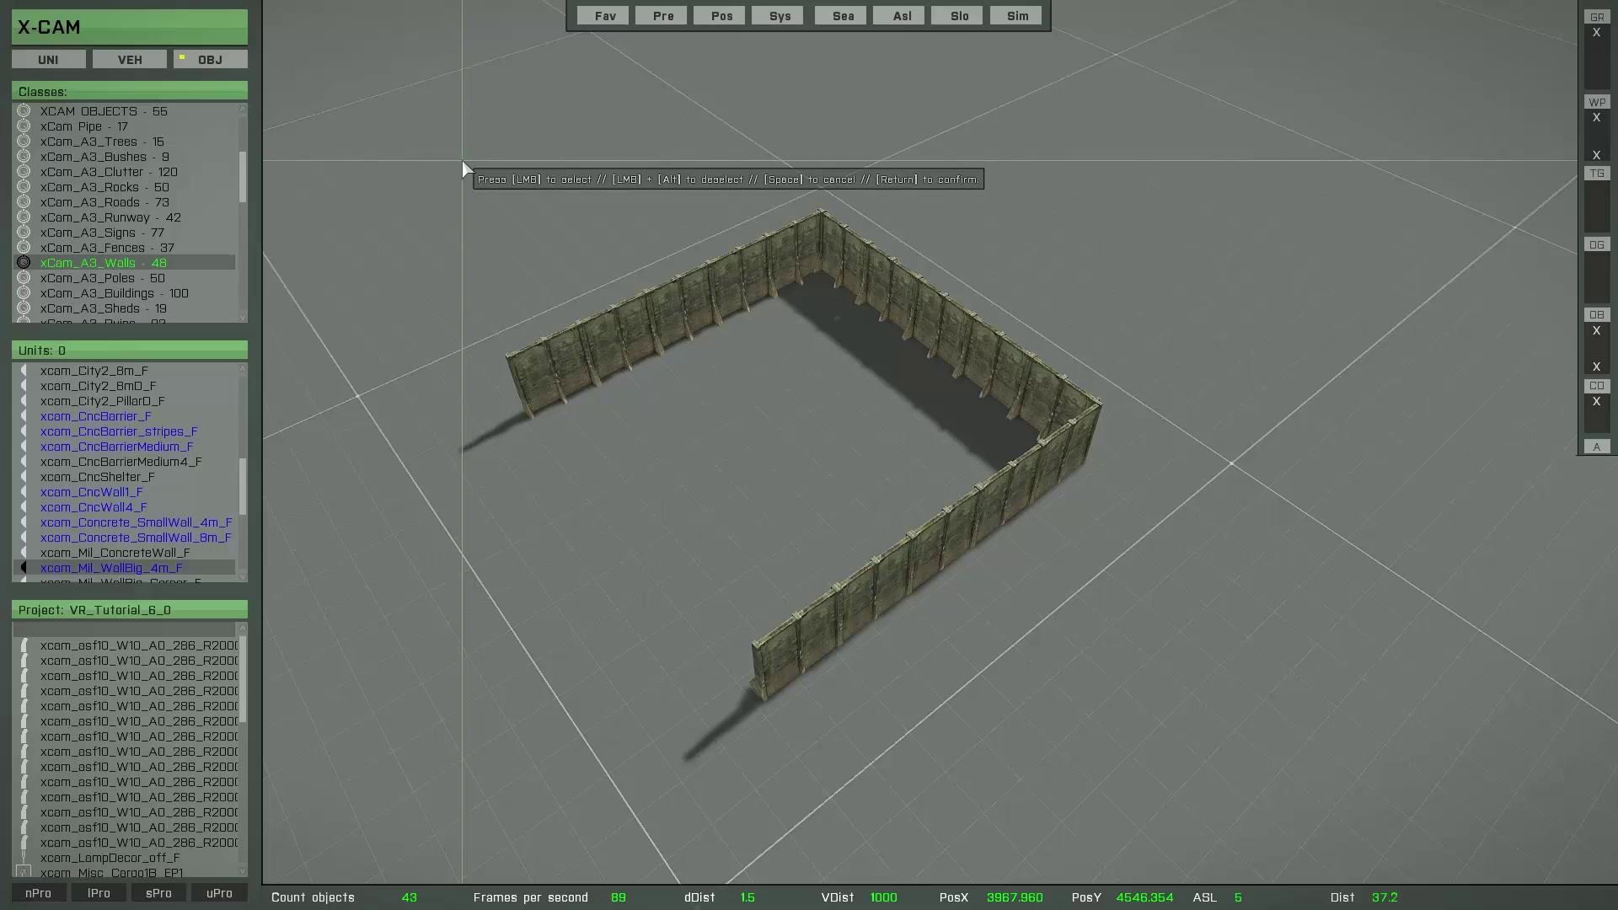
{"action": "left_click_drag", "start_coordinate": [462, 163], "coordinate": [1198, 775]}
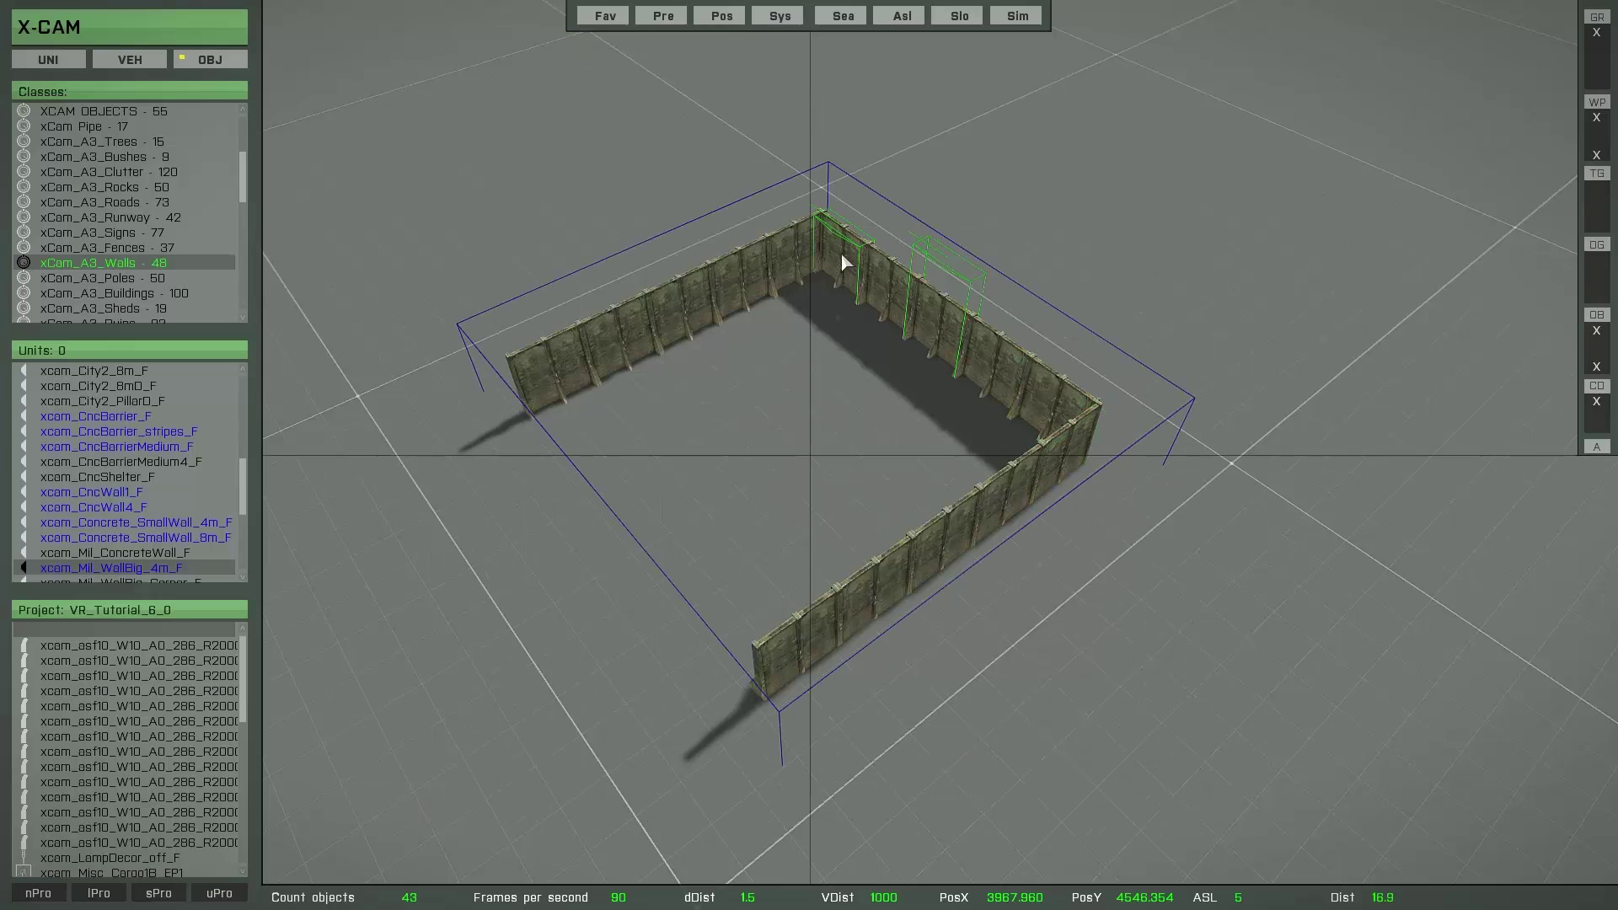
{"action": "mouse_move", "coordinate": [810, 412]}
{"action": "left_mouse_down"}
{"action": "mouse_move", "coordinate": [830, 408]}
{"action": "mouse_move", "coordinate": [792, 423]}
{"action": "left_mouse_up"}
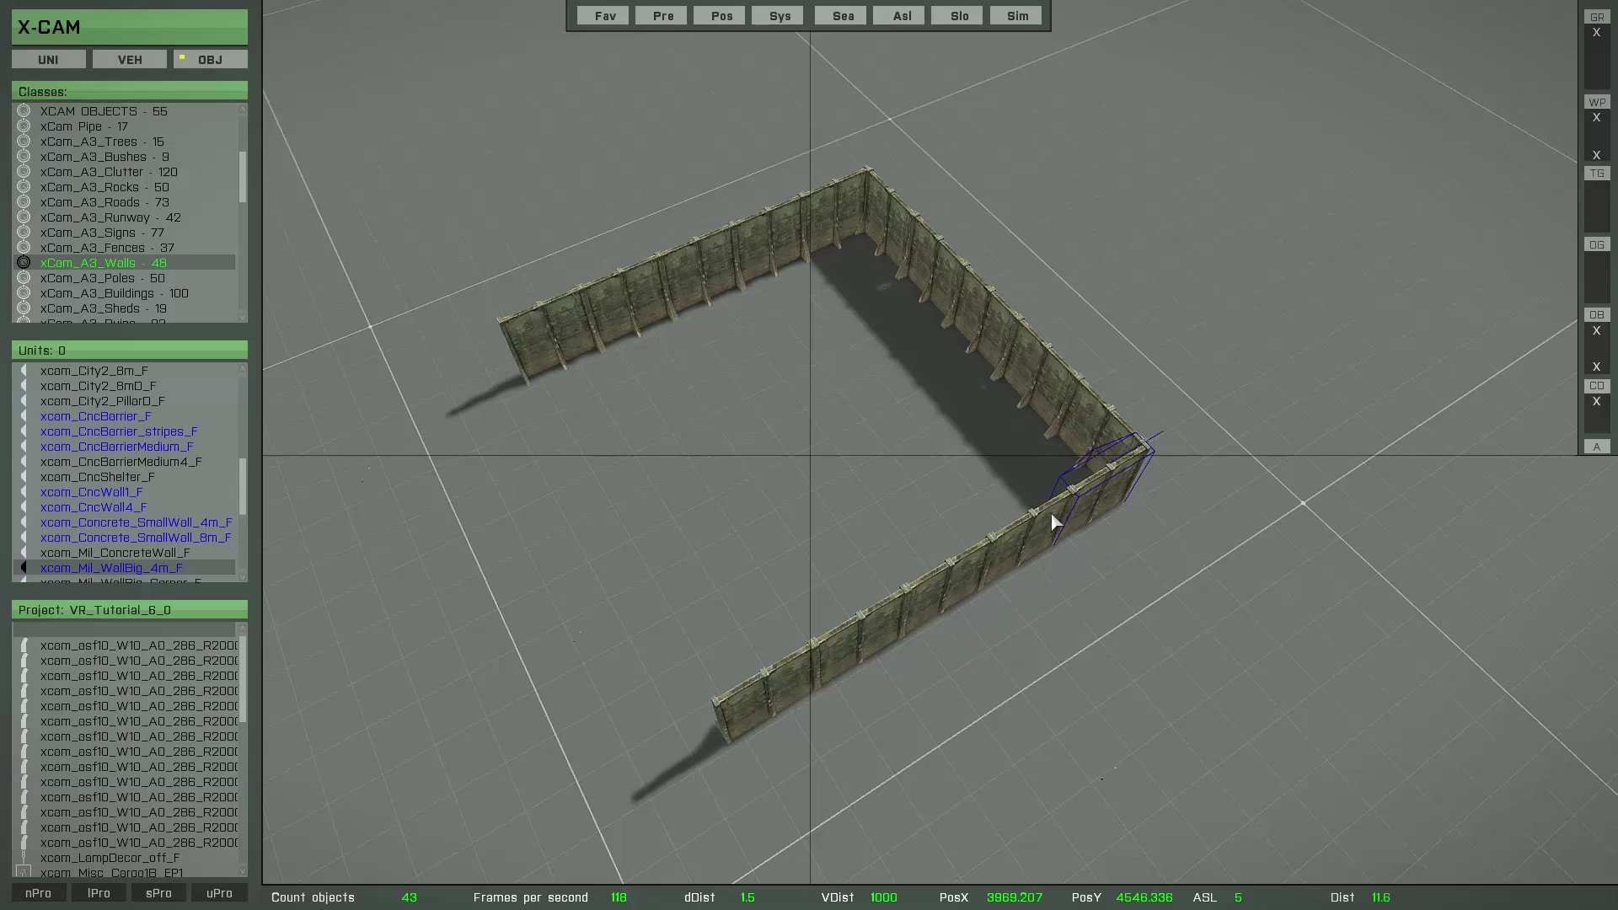
From a low view angle, box-select the near side wall and the back wall, try moving the block, undo the move and clear the selection
{"action": "middle_click_drag", "start_coordinate": [1196, 581], "coordinate": [1245, 354]}
{"action": "right_click_drag", "start_coordinate": [1246, 354], "coordinate": [1227, 493]}
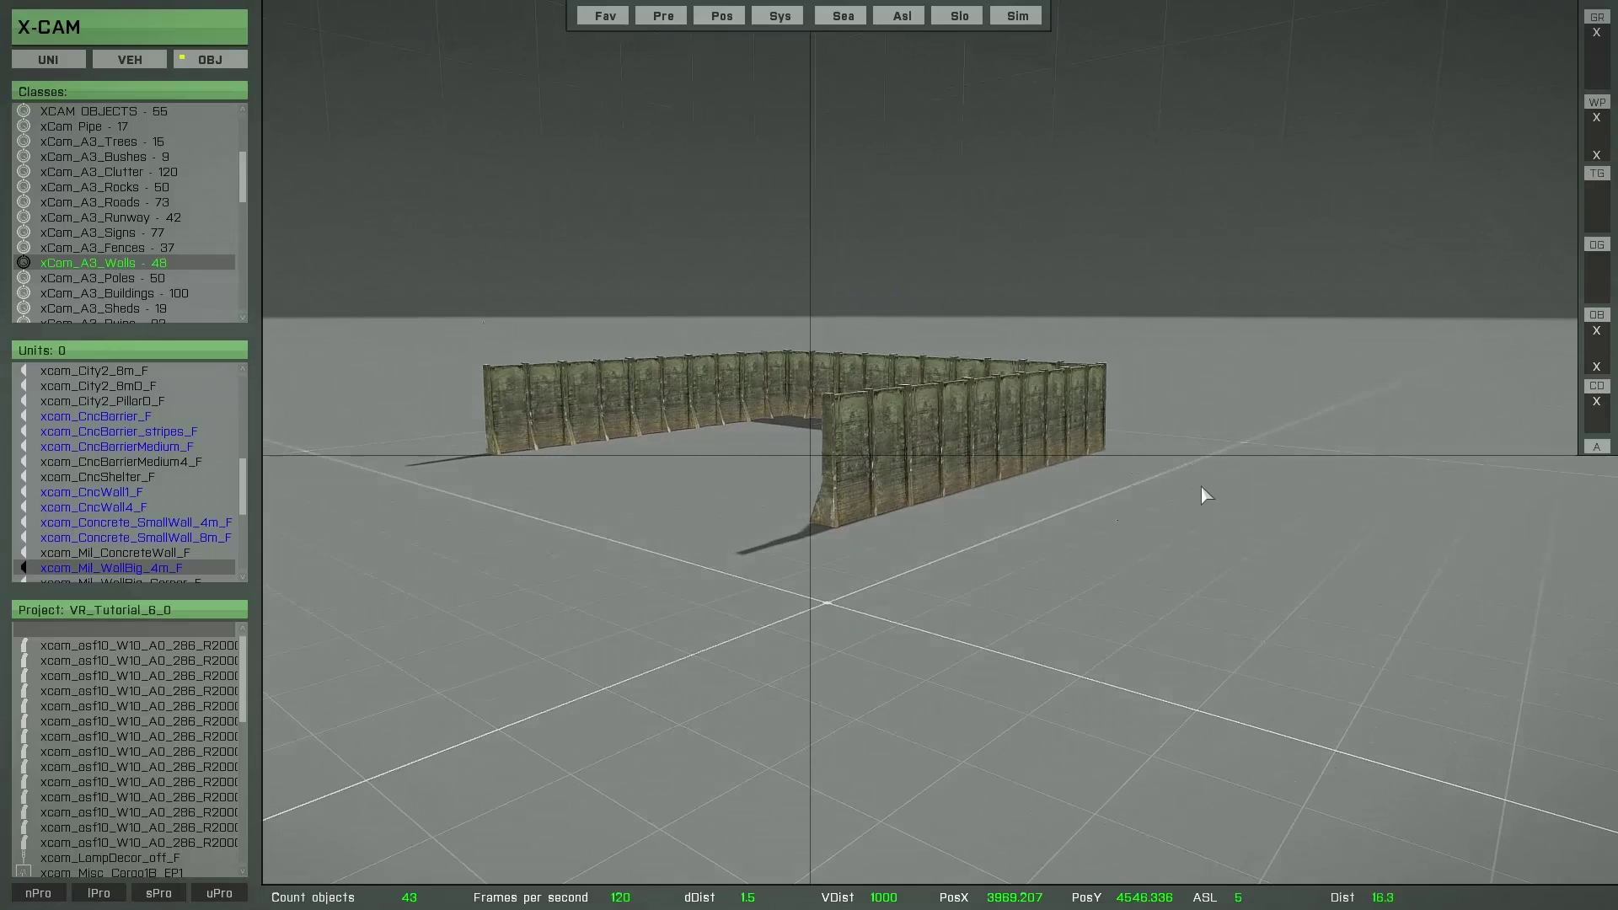
{"action": "left_click_drag", "start_coordinate": [779, 367], "coordinate": [1177, 567]}
{"action": "left_click_drag", "start_coordinate": [957, 433], "coordinate": [1000, 454]}
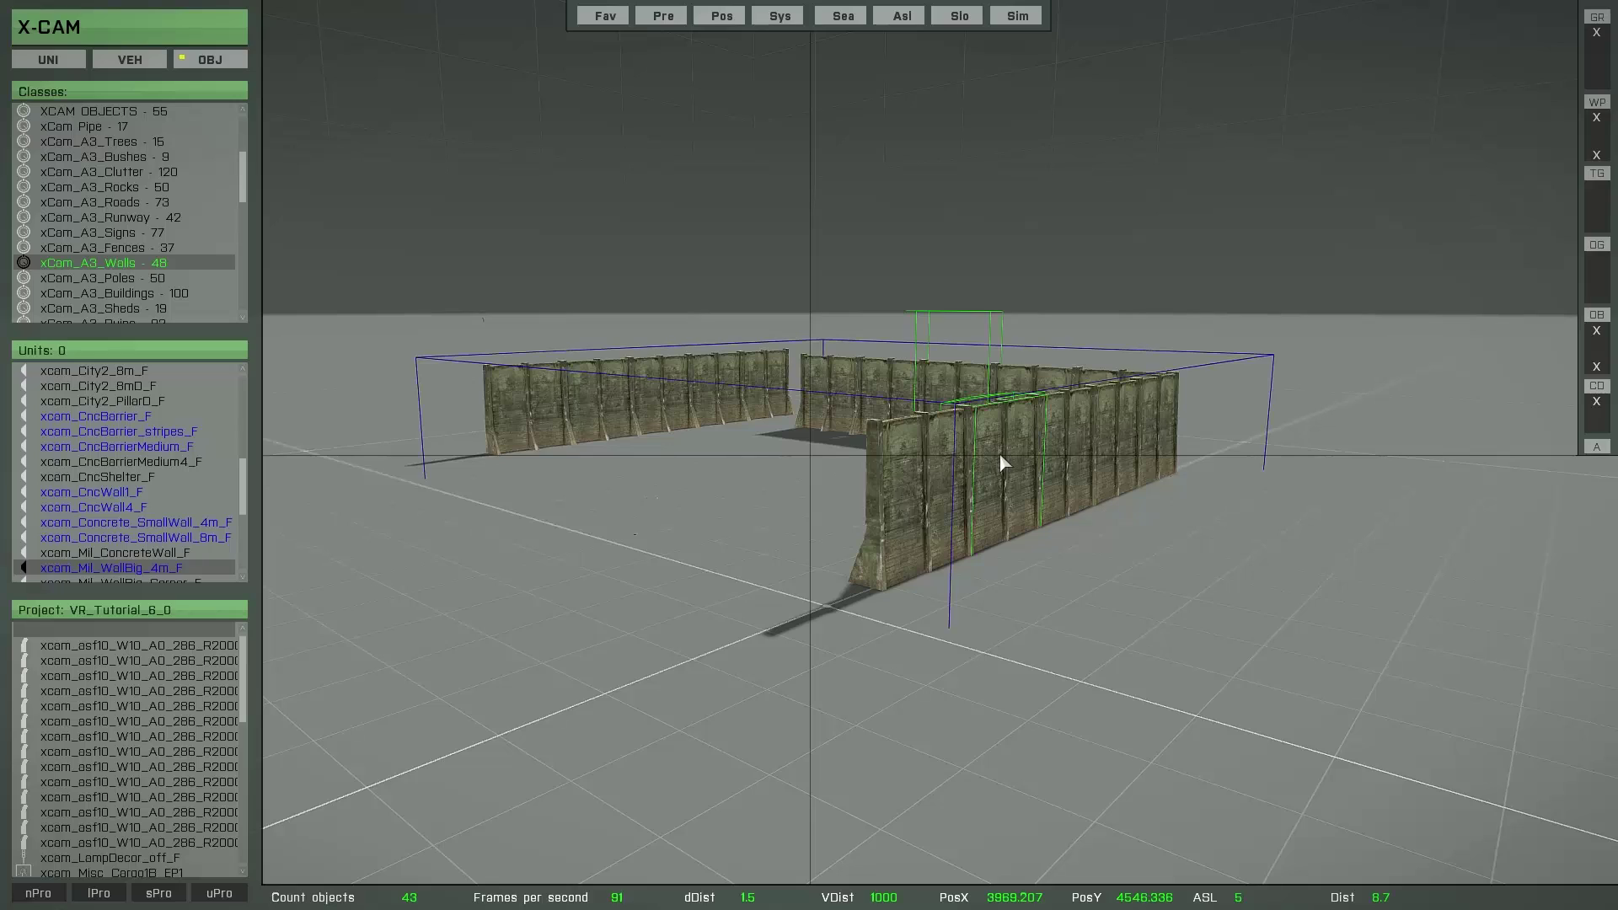
{"action": "key", "text": "ctrl+z"}
{"action": "middle_click_drag", "start_coordinate": [998, 432], "coordinate": [964, 639]}
{"action": "left_click", "coordinate": [964, 640]}
View the walls from above and start a box selection near the corner of the back wall and the near side wall
{"action": "middle_click_drag", "start_coordinate": [1196, 493], "coordinate": [1019, 685]}
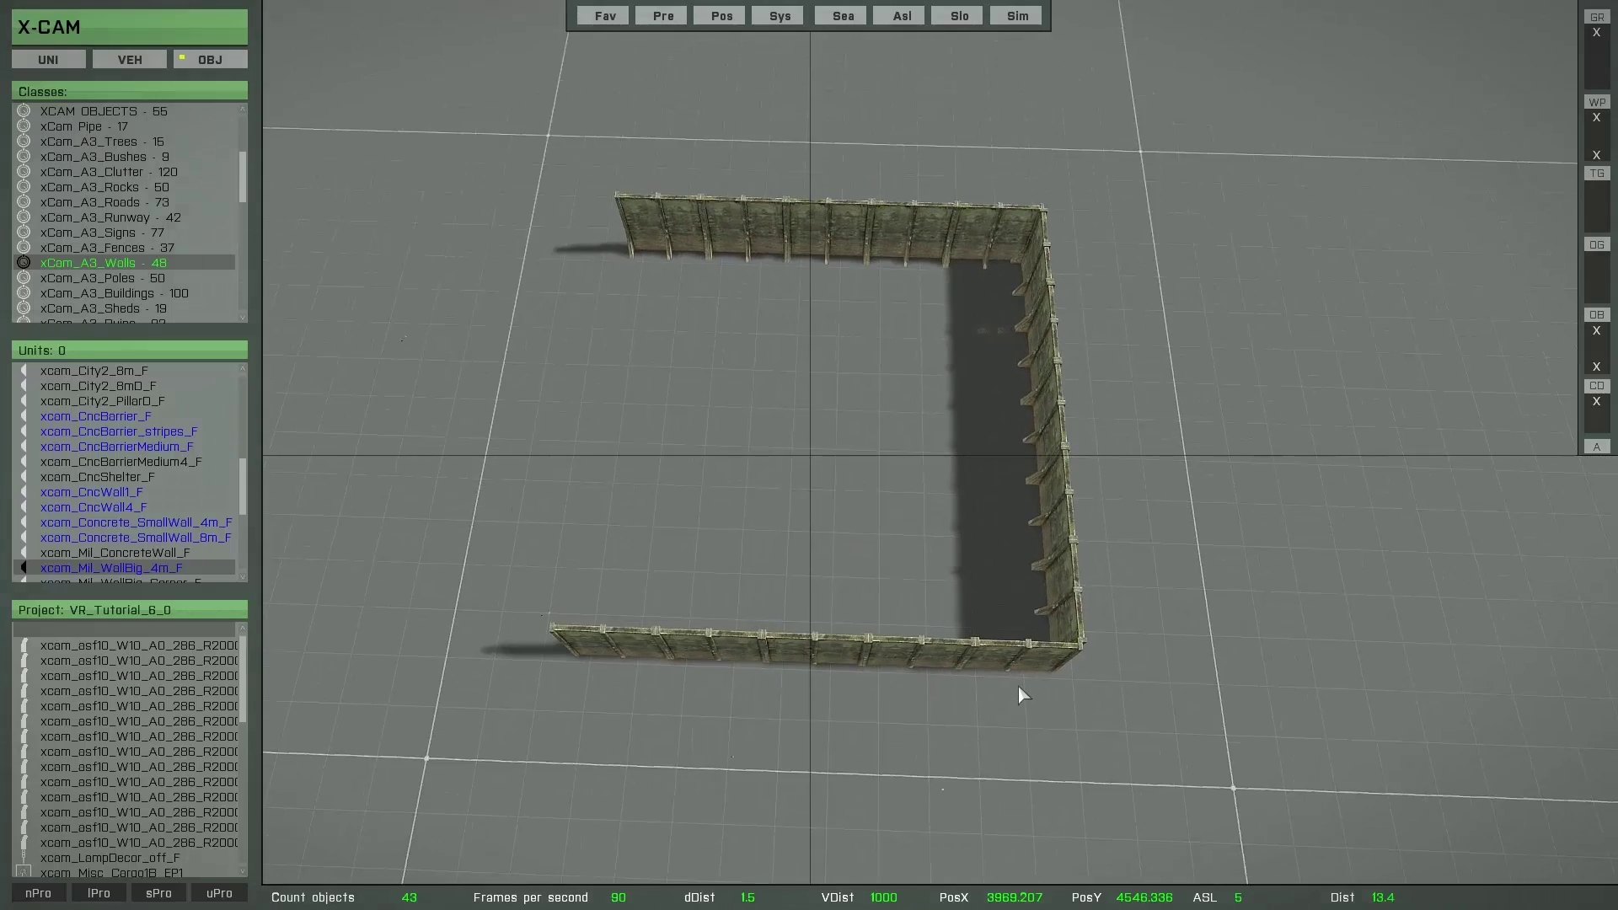
{"action": "right_click_drag", "start_coordinate": [1033, 557], "coordinate": [1049, 620]}
{"action": "key", "text": "d"}
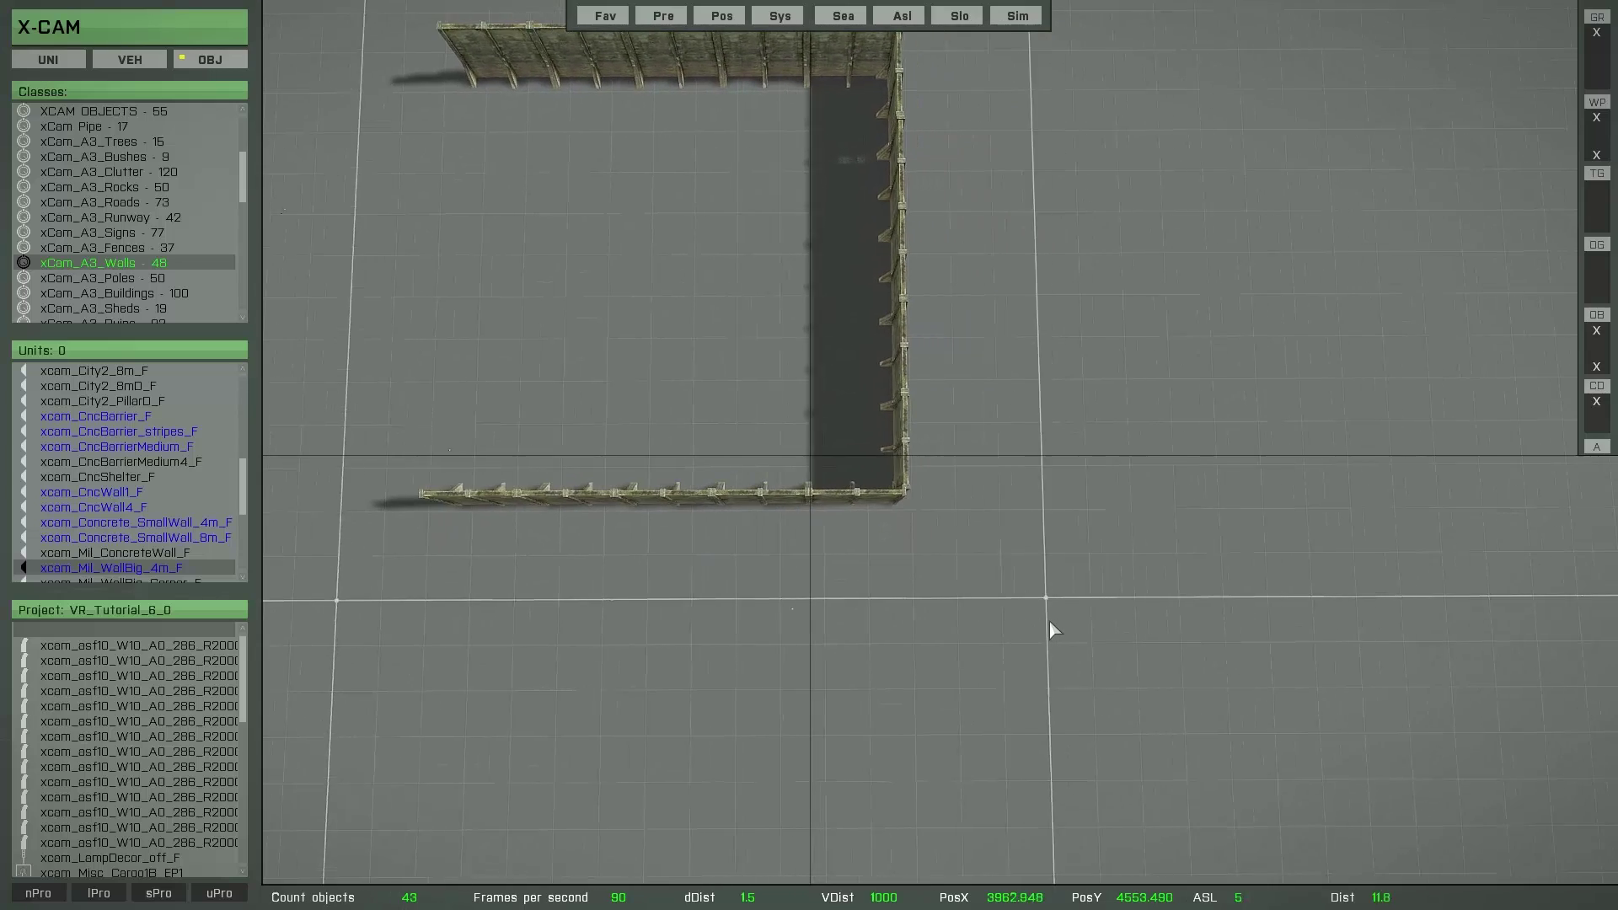
{"action": "key", "text": "a"}
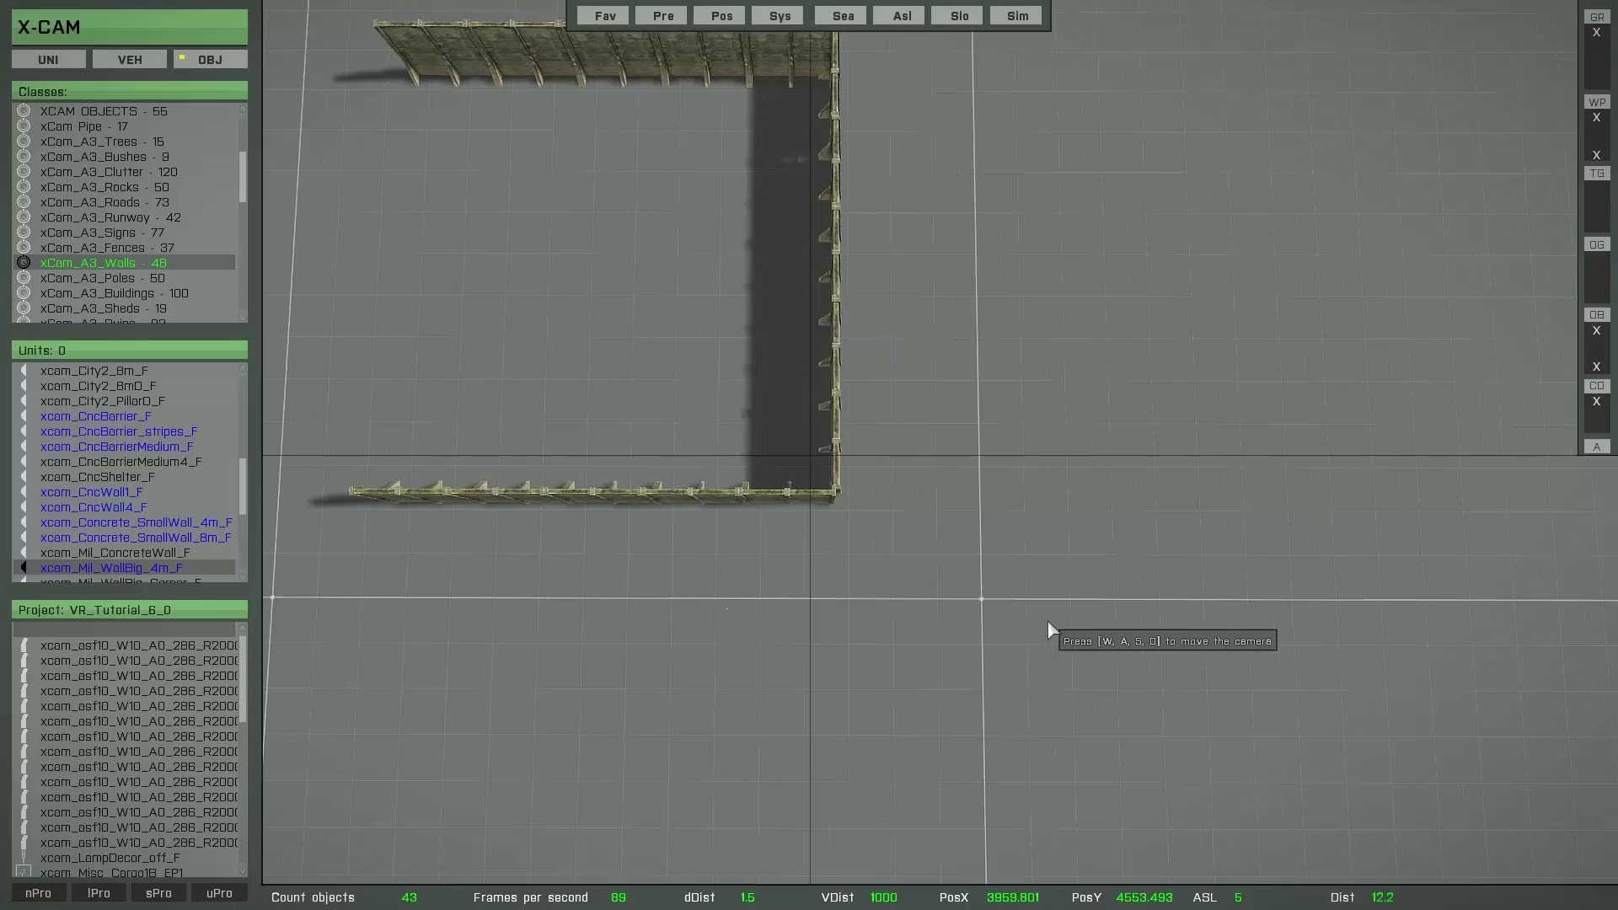
{"action": "key", "text": "space"}
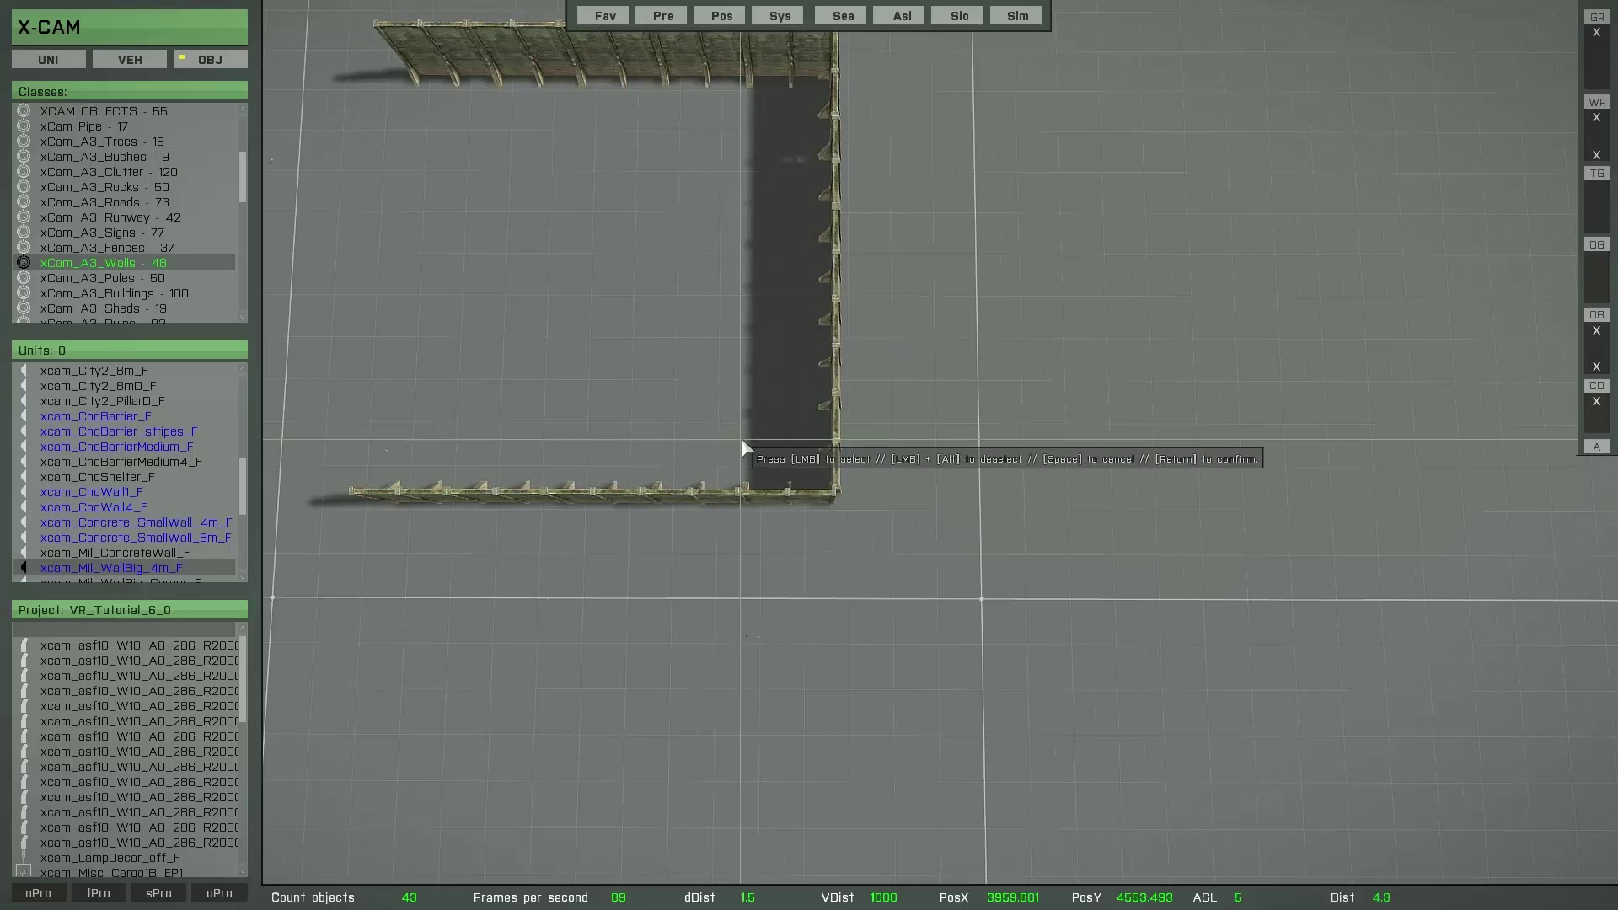